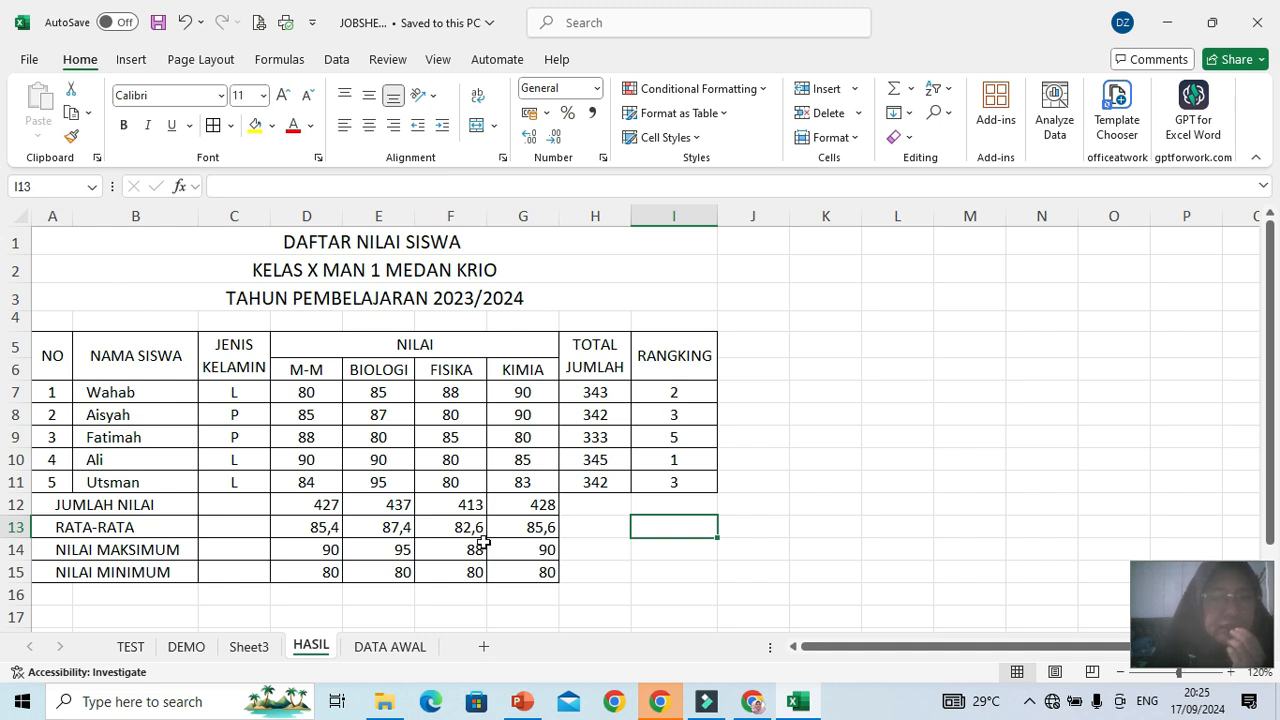
Open the DATA AWAL worksheet
{"action": "left_click", "coordinate": [387, 652]}
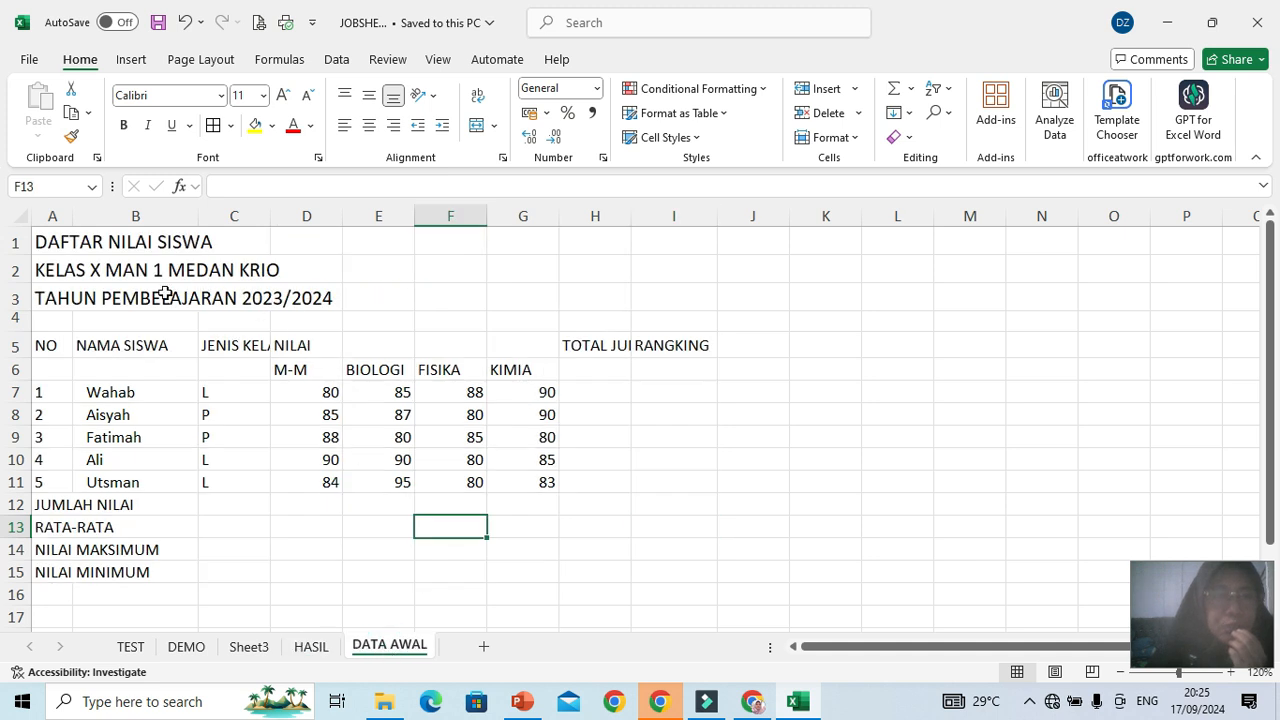
Delete the space between DAFTAR and NILAI in the title in cell A1
{"action": "left_click", "coordinate": [43, 243]}
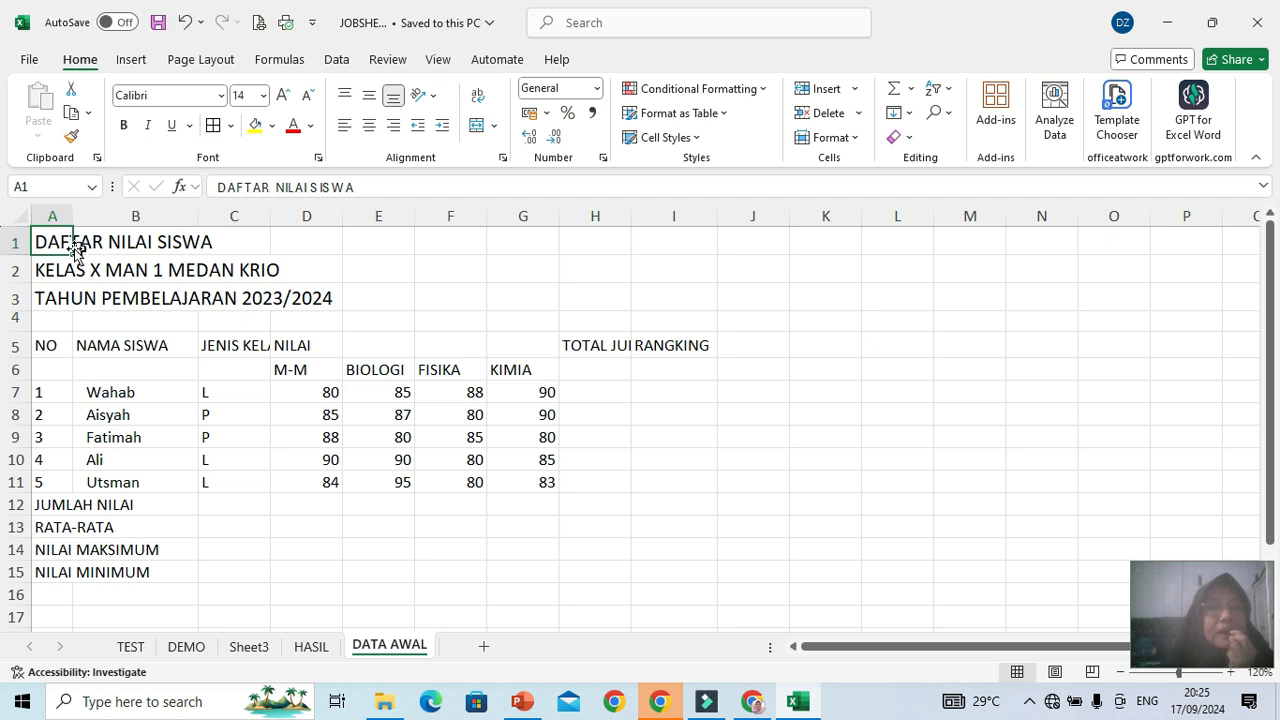
{"action": "left_click", "coordinate": [277, 190]}
{"action": "key", "text": "Left"}
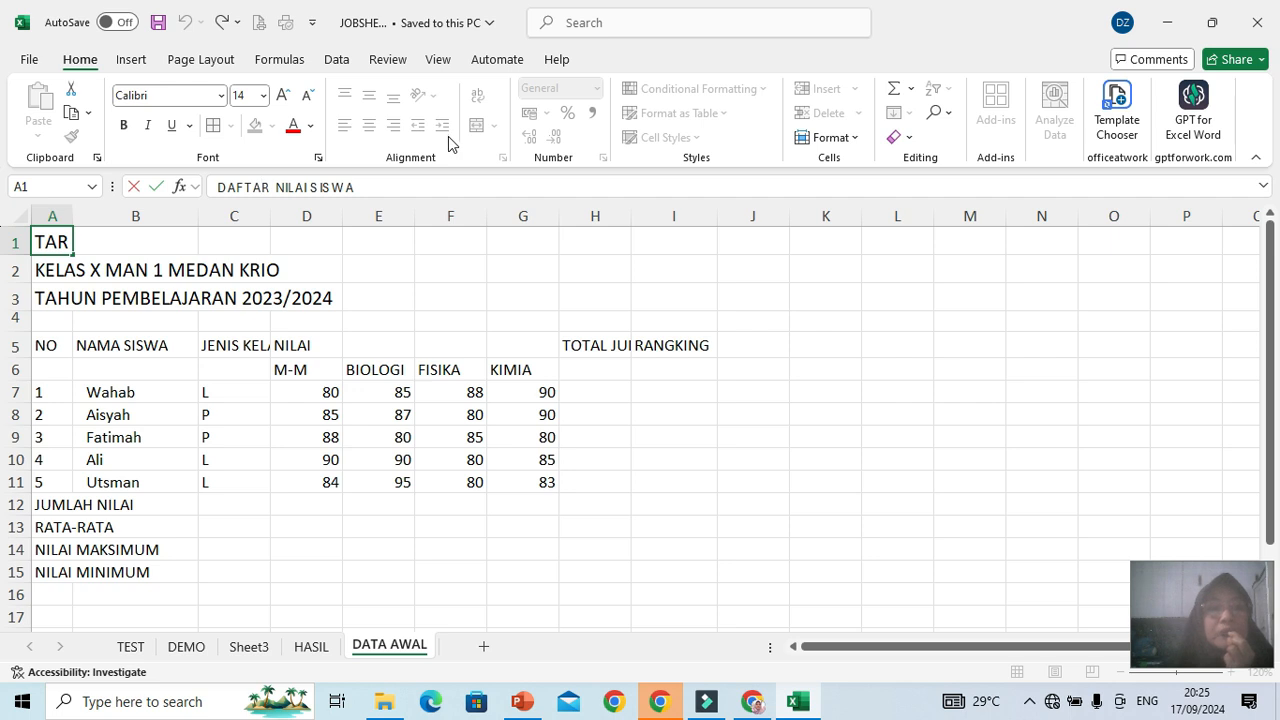
{"action": "key", "text": "Right"}
{"action": "key", "text": "BackSpace"}
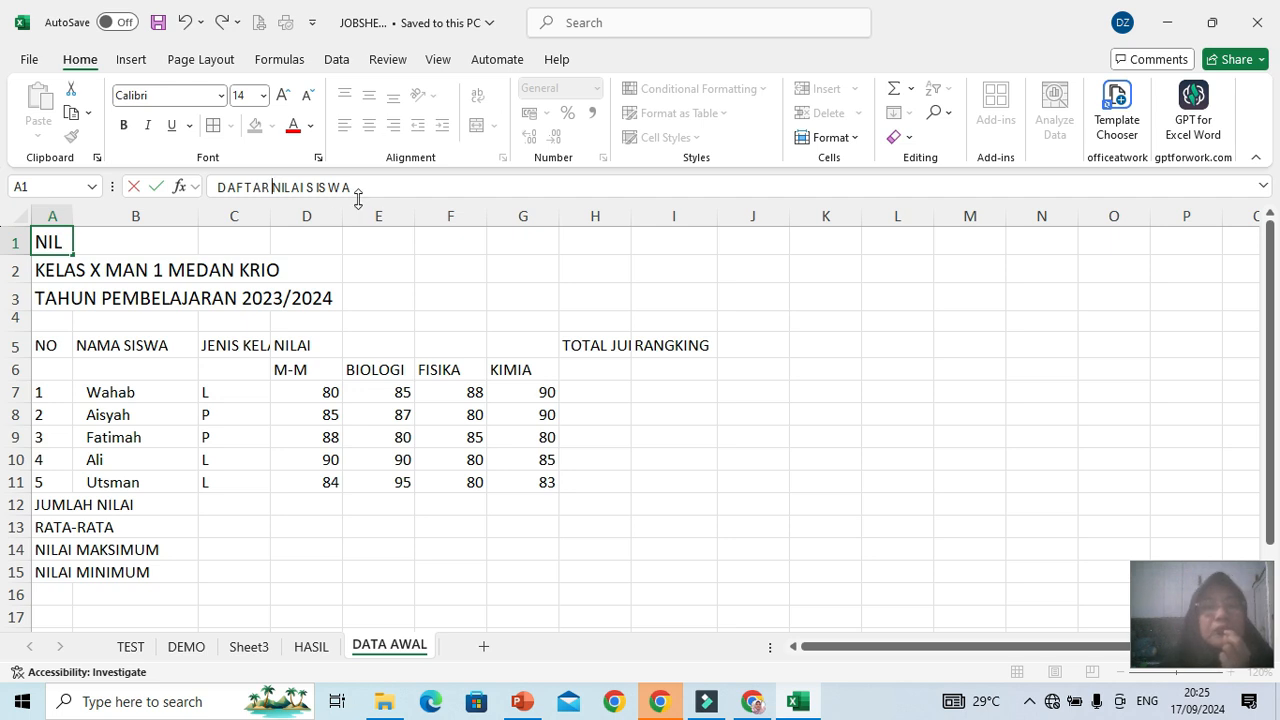
{"action": "left_click", "coordinate": [314, 187]}
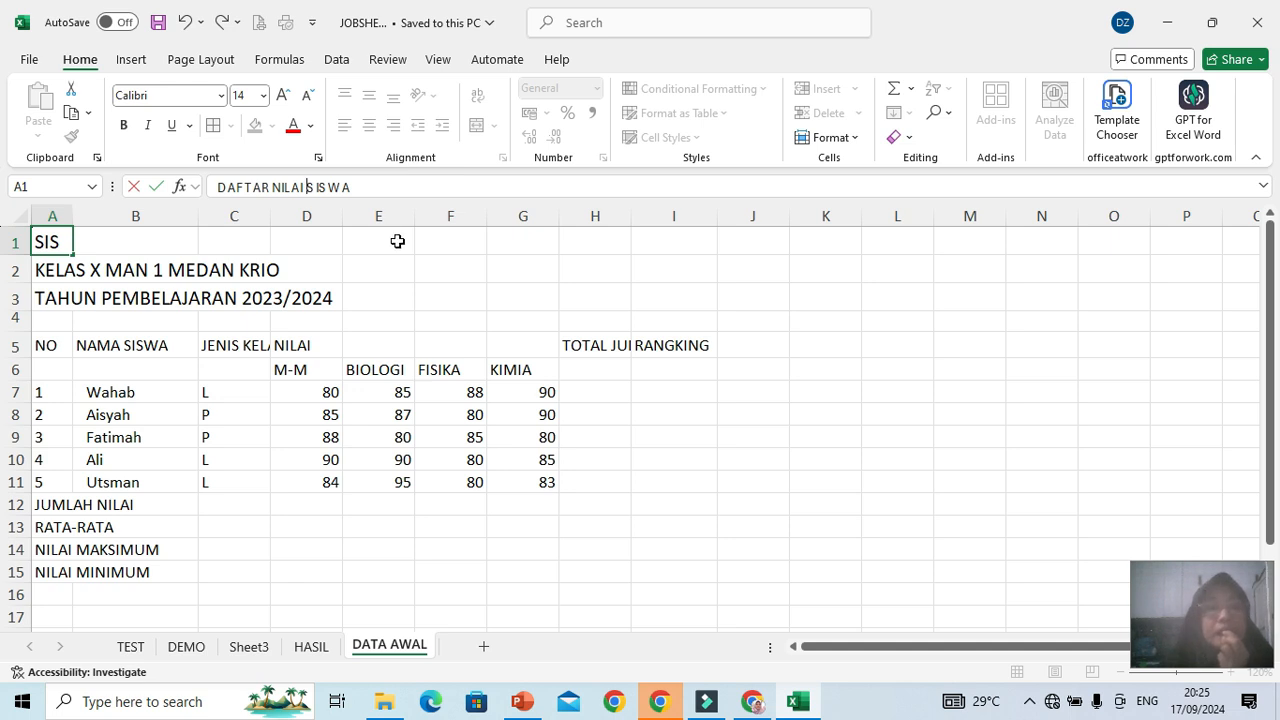
{"action": "key", "text": "Return"}
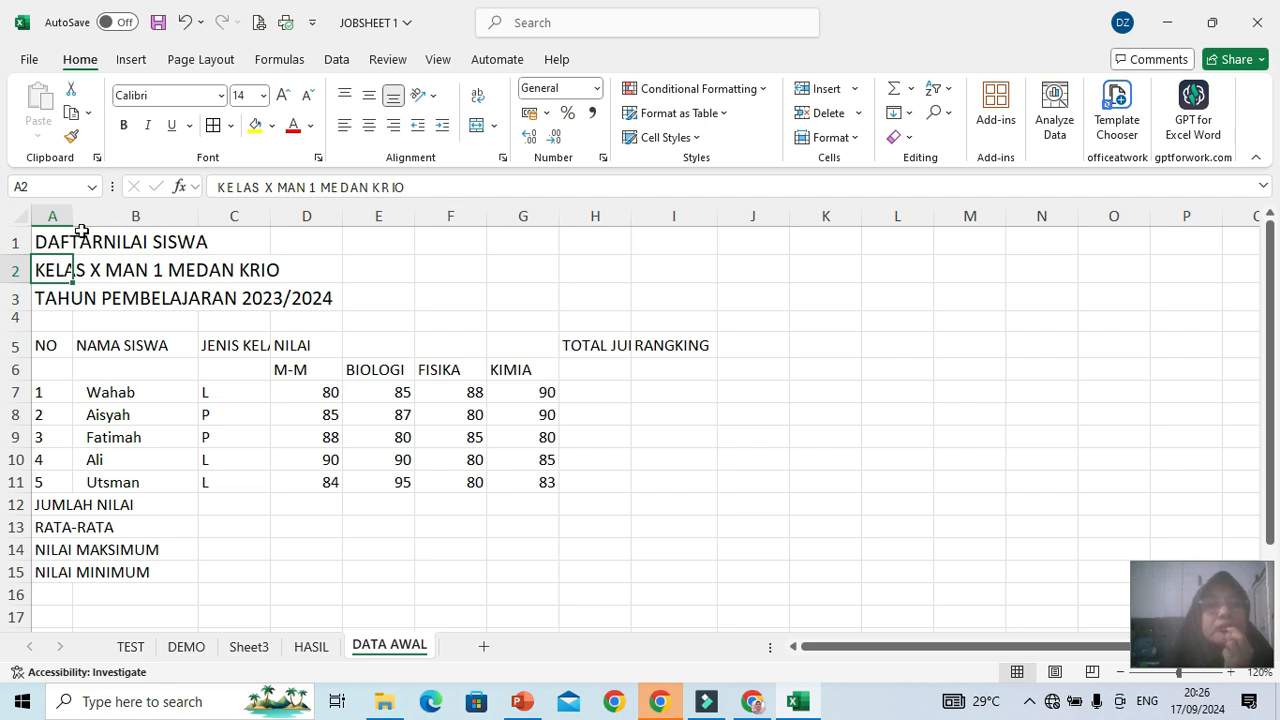
Reinsert the space in cell A1 so the title reads DAFTAR NILAI SISWA
{"action": "left_click", "coordinate": [45, 242]}
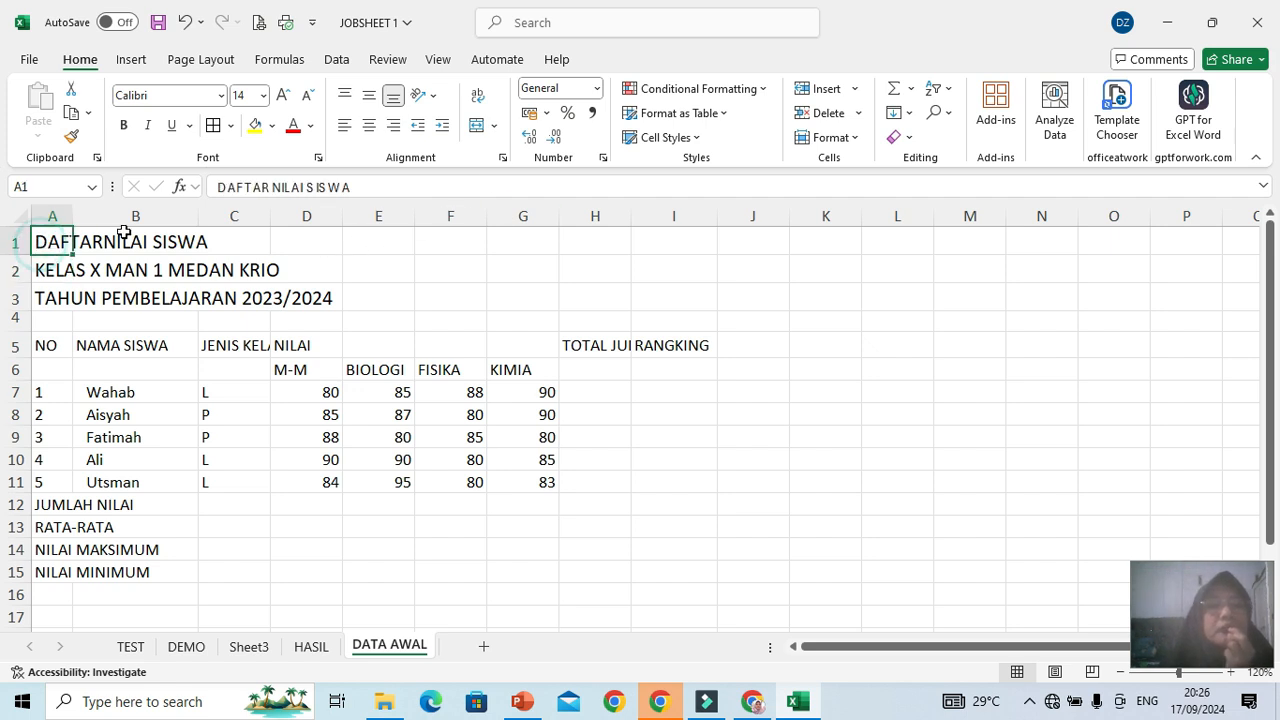
{"action": "left_click", "coordinate": [271, 187]}
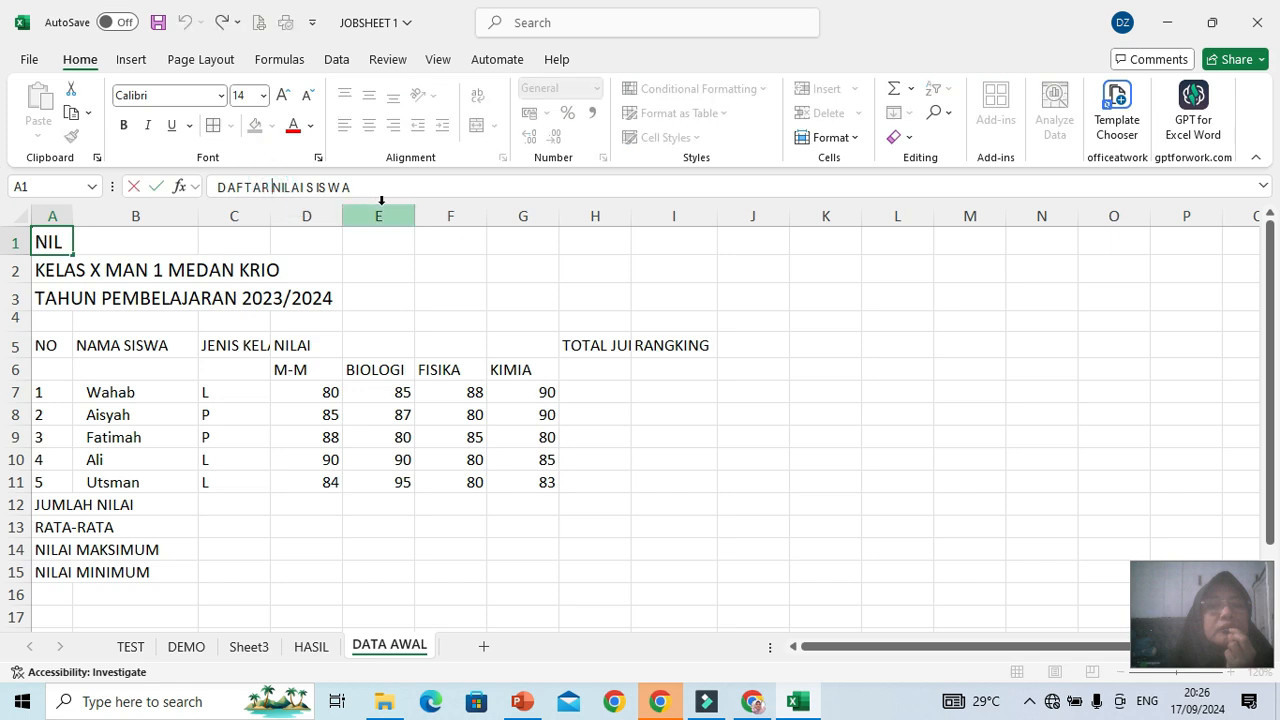
{"action": "key", "text": "Left"}
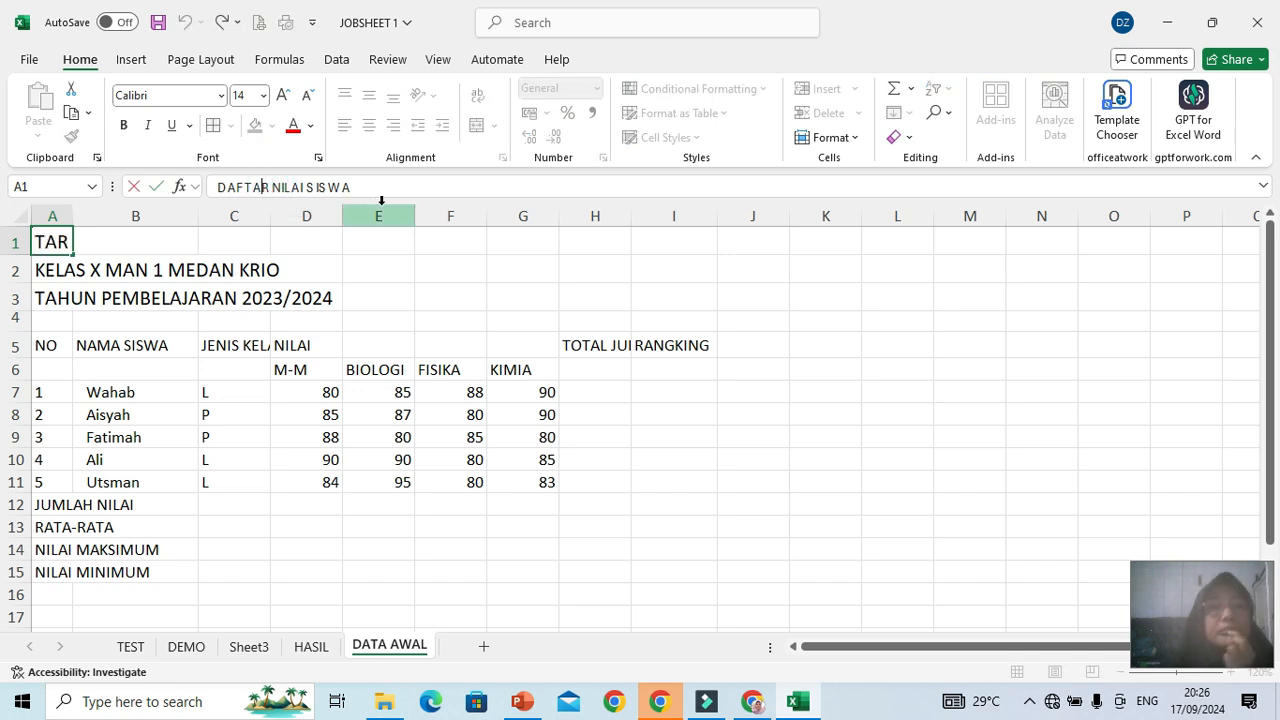
{"action": "key", "text": "Right"}
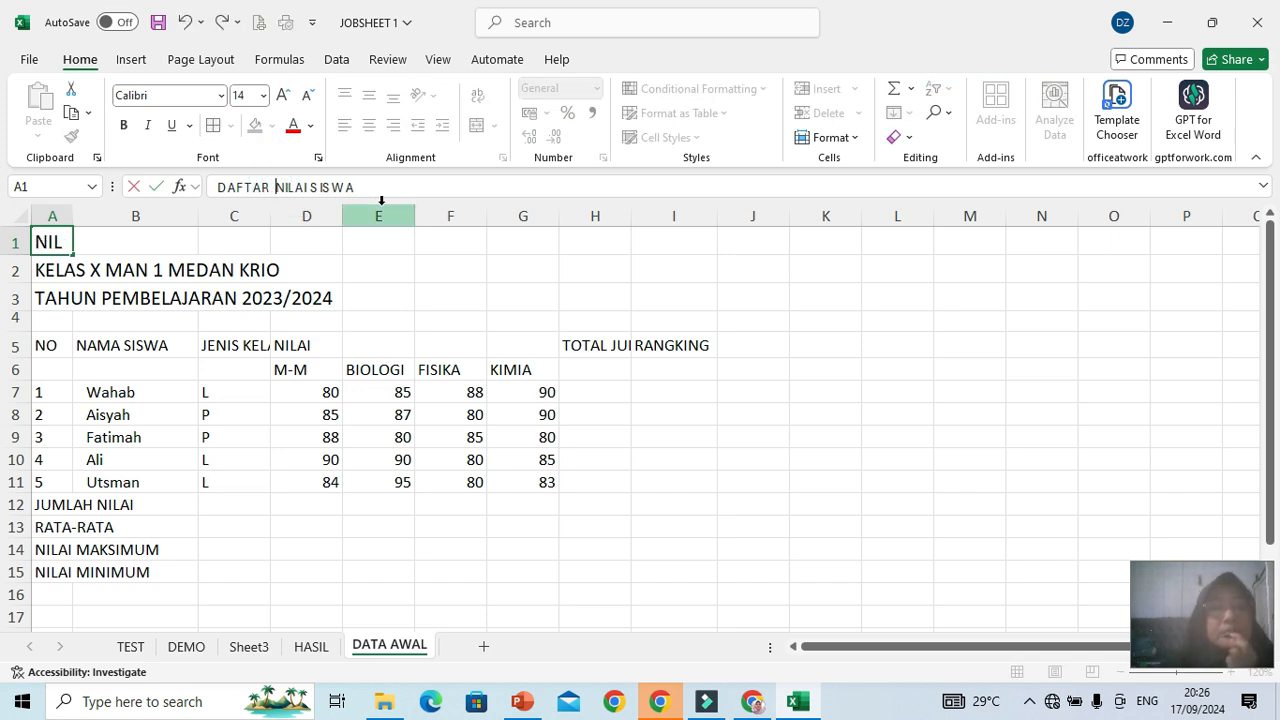
{"action": "key", "text": "Return"}
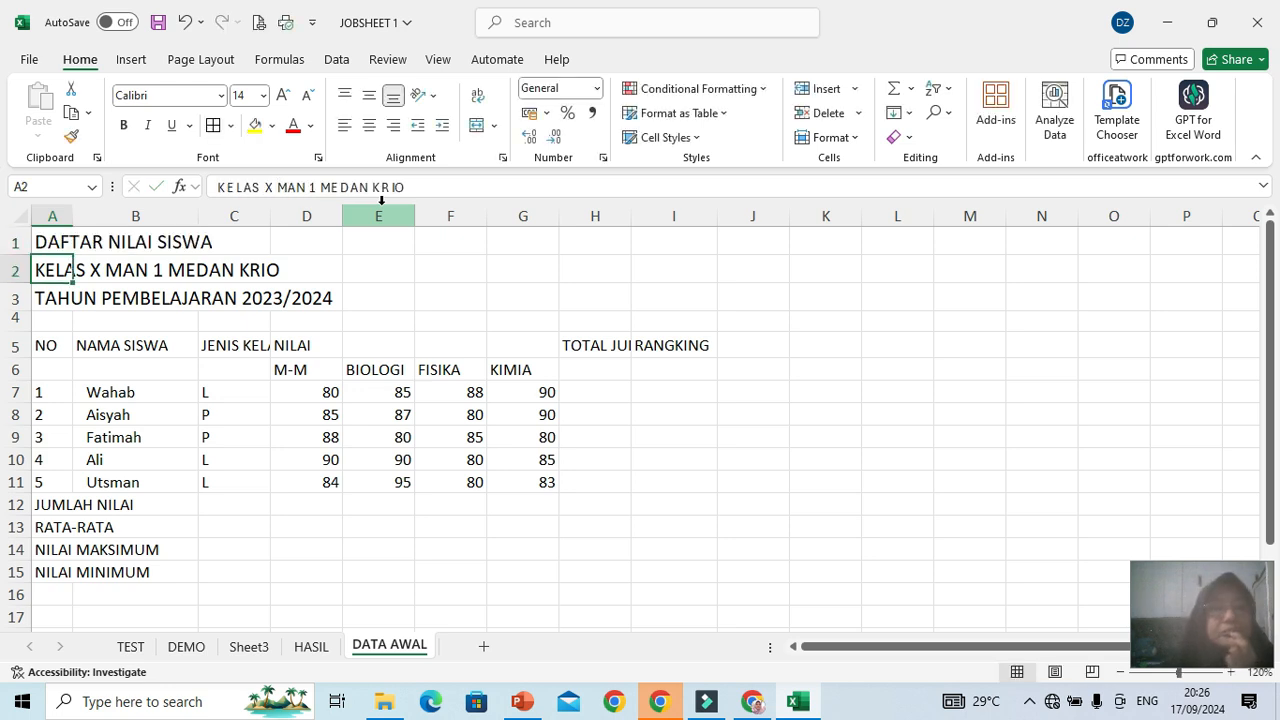
Examine which cells hold the three title lines by checking A1, B1, A2 and A3
{"action": "left_click", "coordinate": [38, 243]}
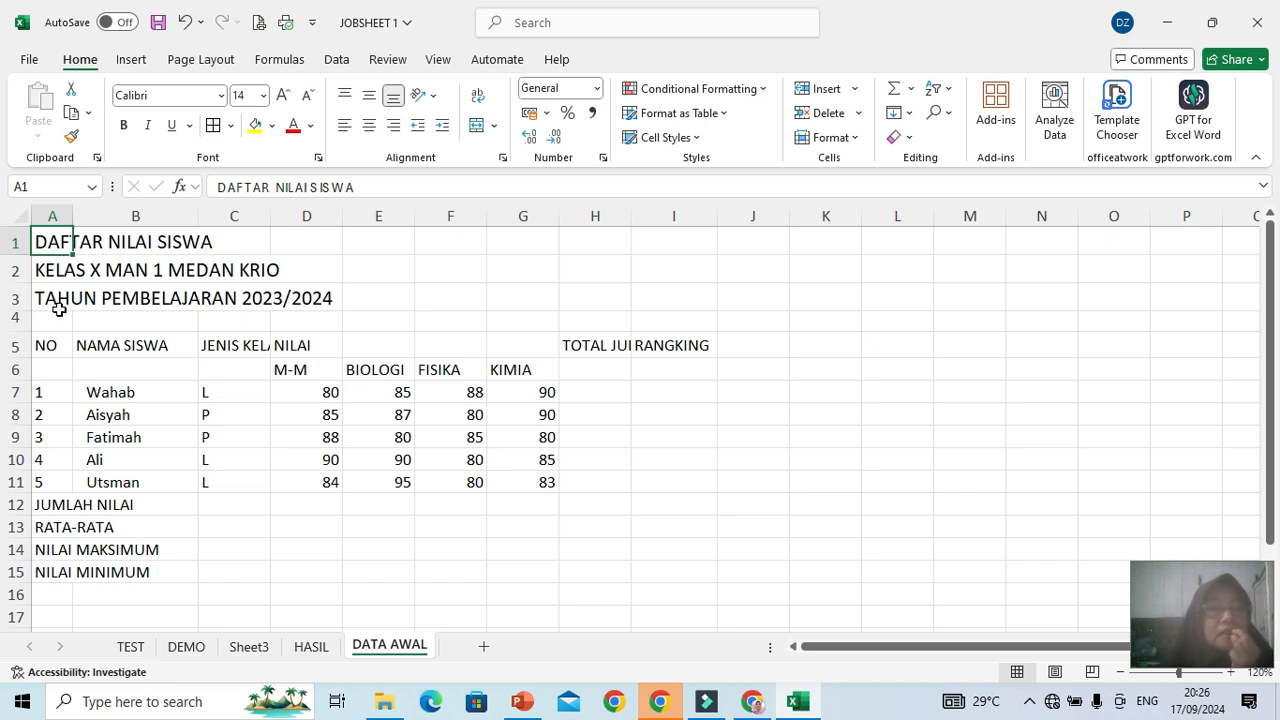
{"action": "left_click", "coordinate": [53, 268]}
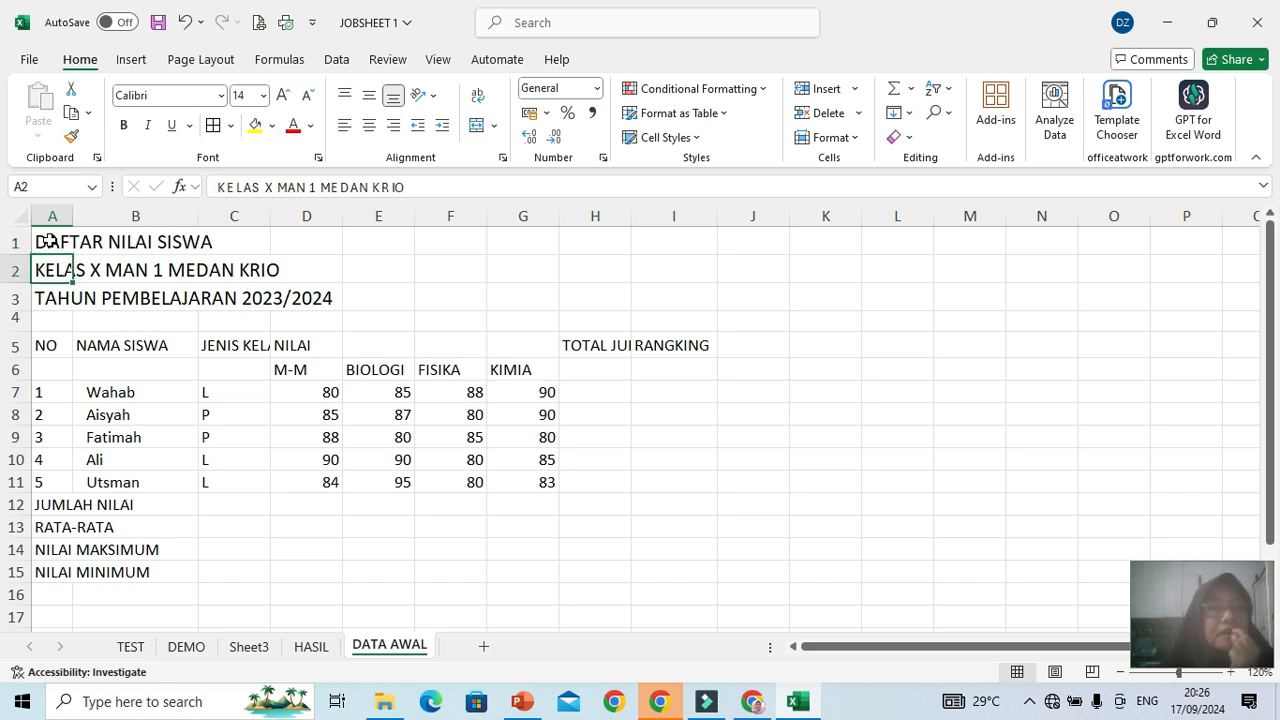
{"action": "left_click", "coordinate": [48, 241]}
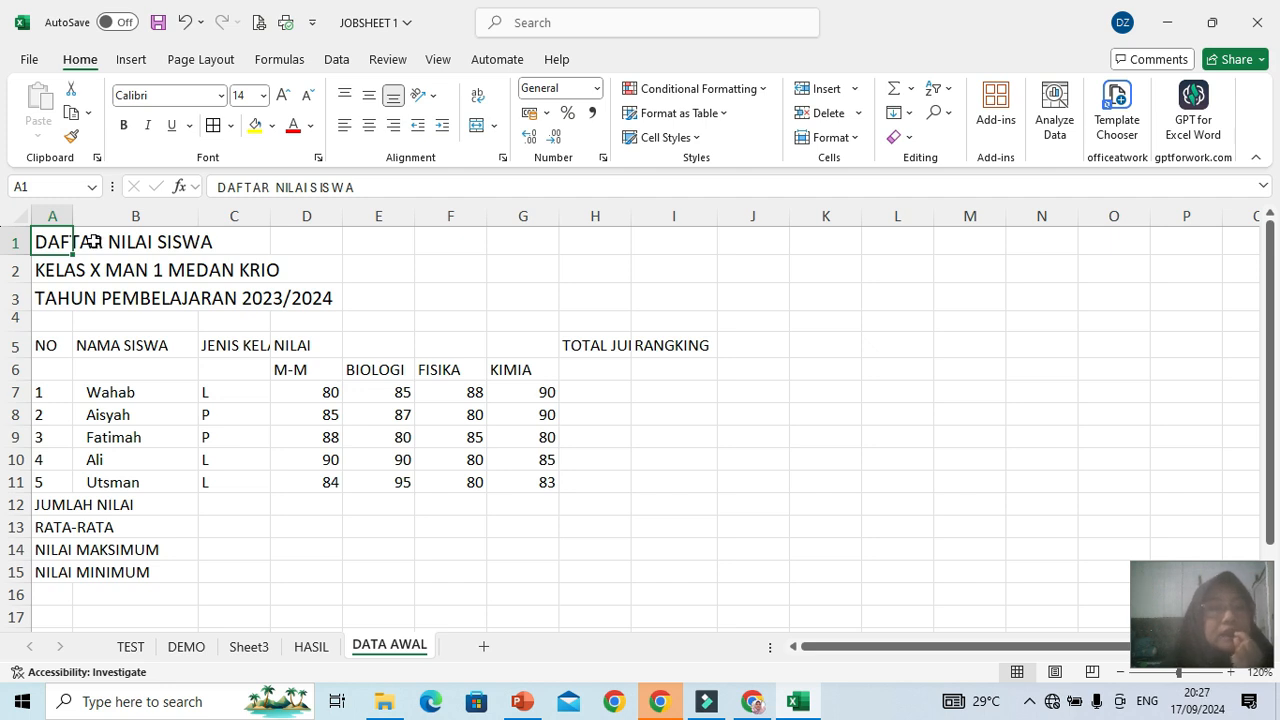
{"action": "left_click", "coordinate": [91, 242]}
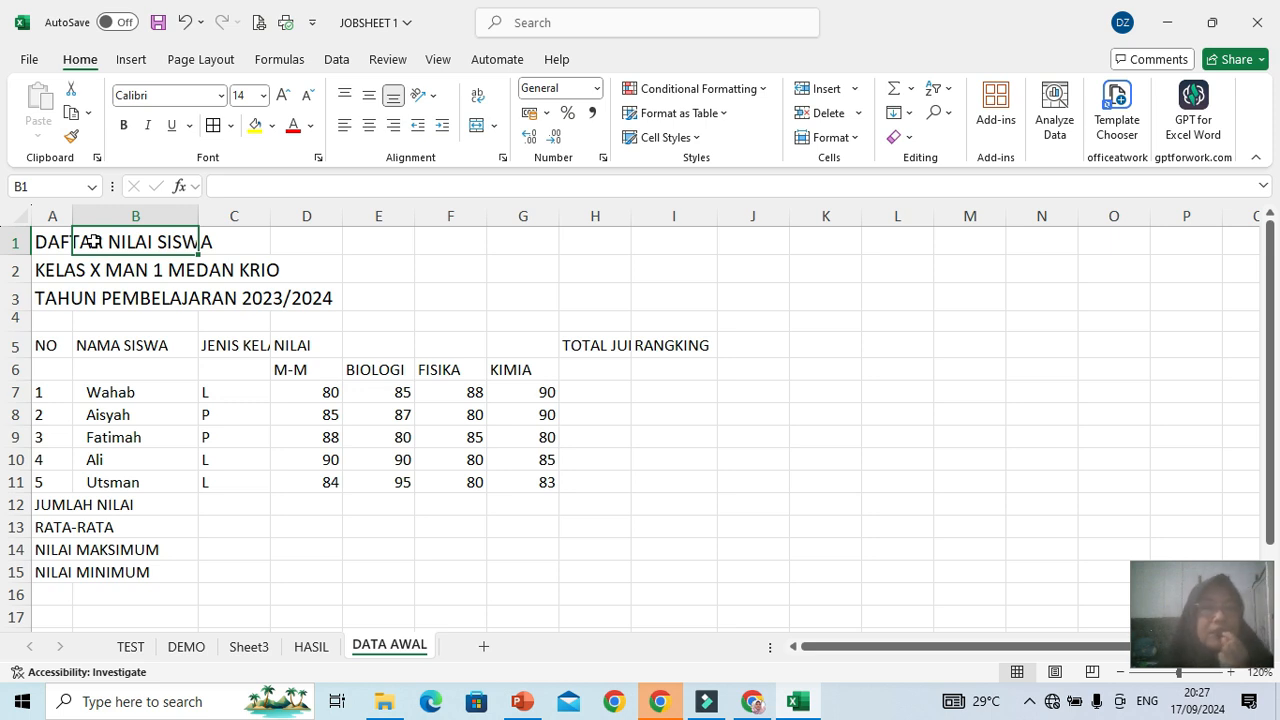
{"action": "left_click", "coordinate": [36, 241]}
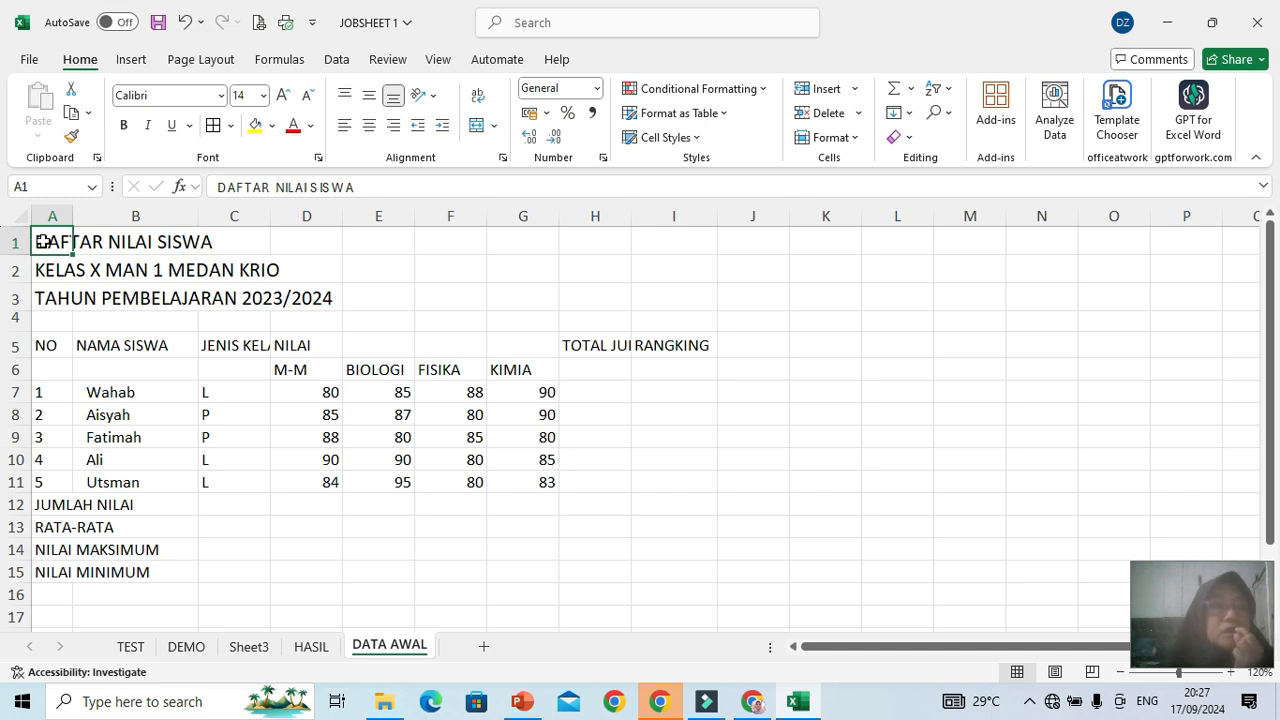
{"action": "left_click", "coordinate": [40, 268]}
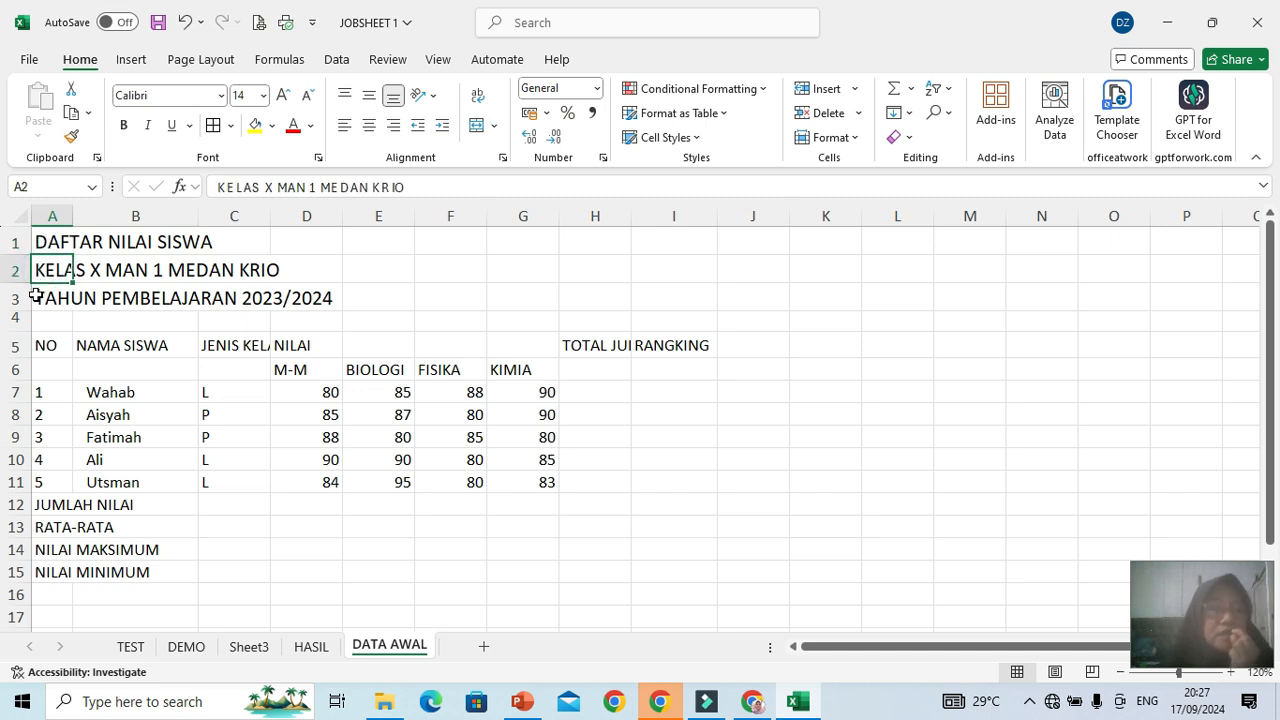
{"action": "left_click", "coordinate": [40, 300]}
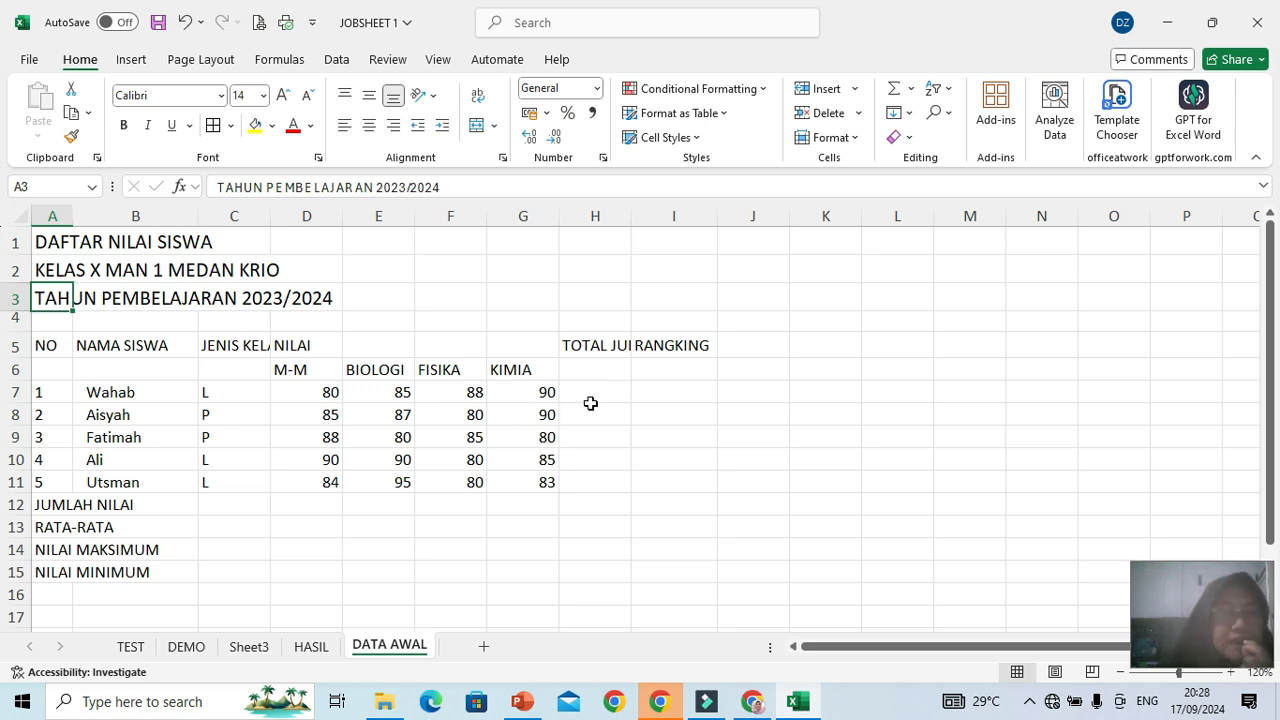
Merge the three title rows across A1:I3, one merged cell per row, and center their text horizontally
{"action": "left_click", "coordinate": [39, 241]}
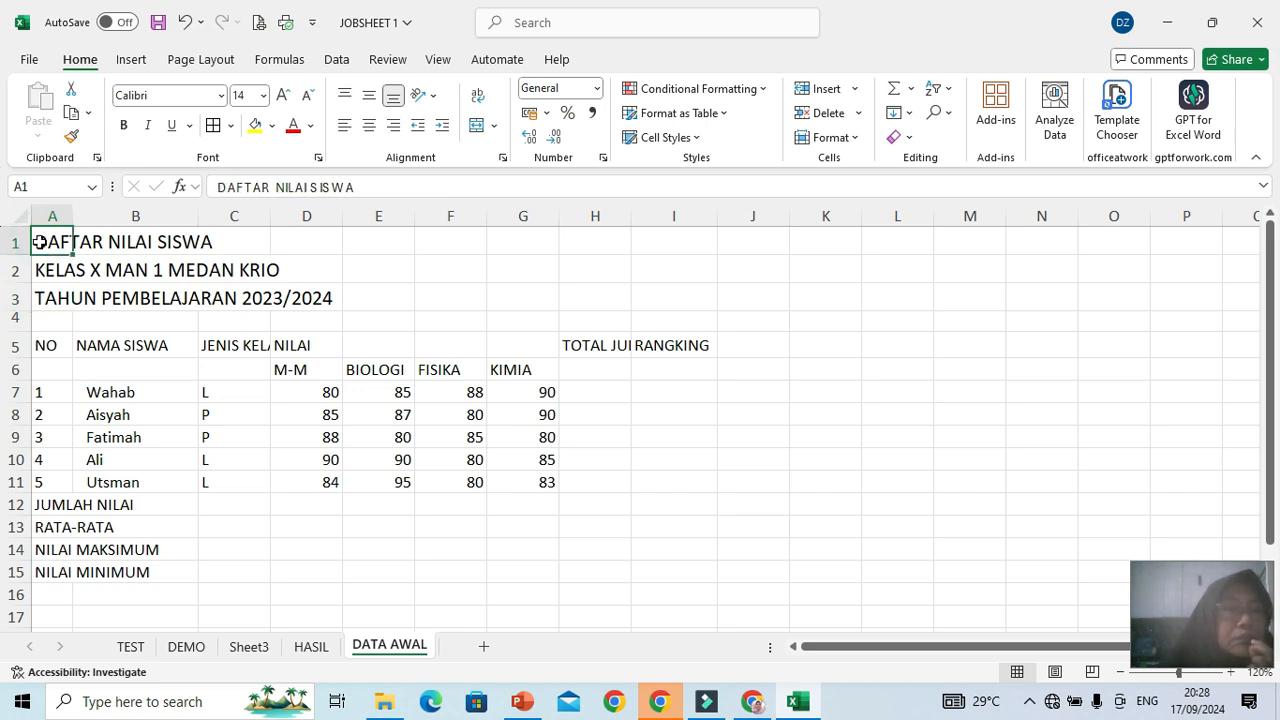
{"action": "left_click_drag", "start_coordinate": [39, 241], "coordinate": [646, 301]}
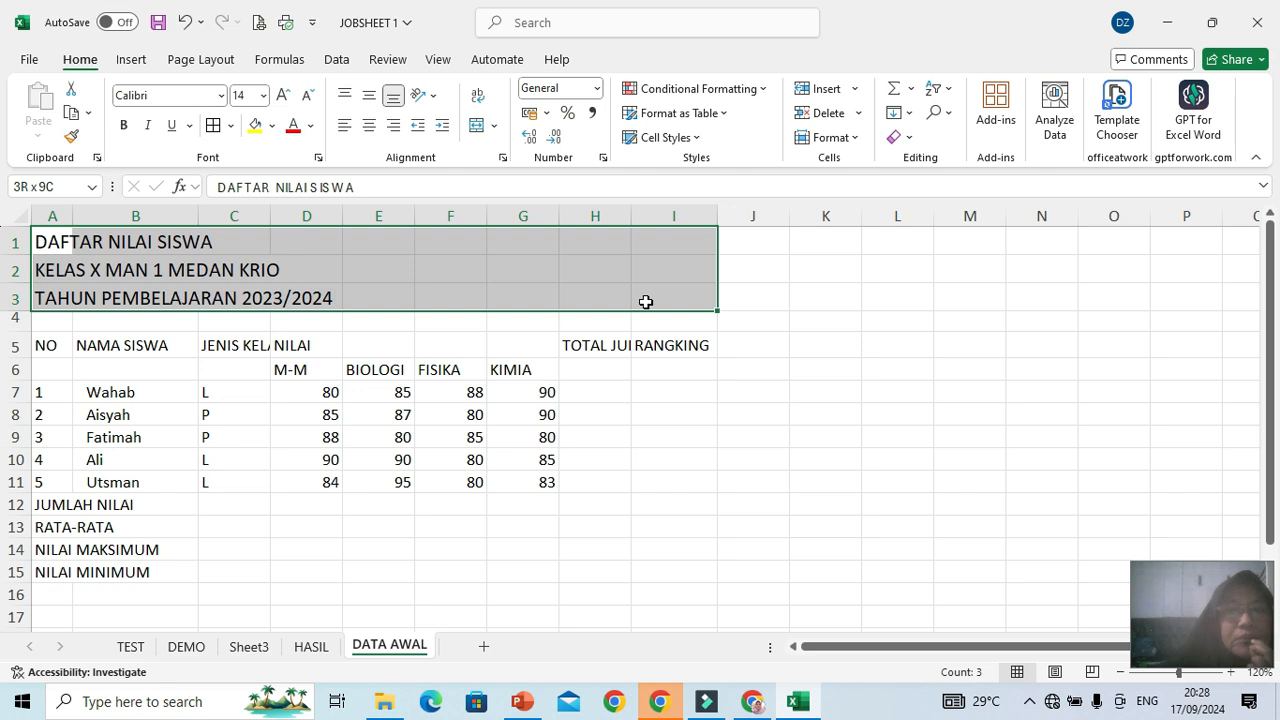
{"action": "left_click_drag", "start_coordinate": [646, 302], "coordinate": [646, 302]}
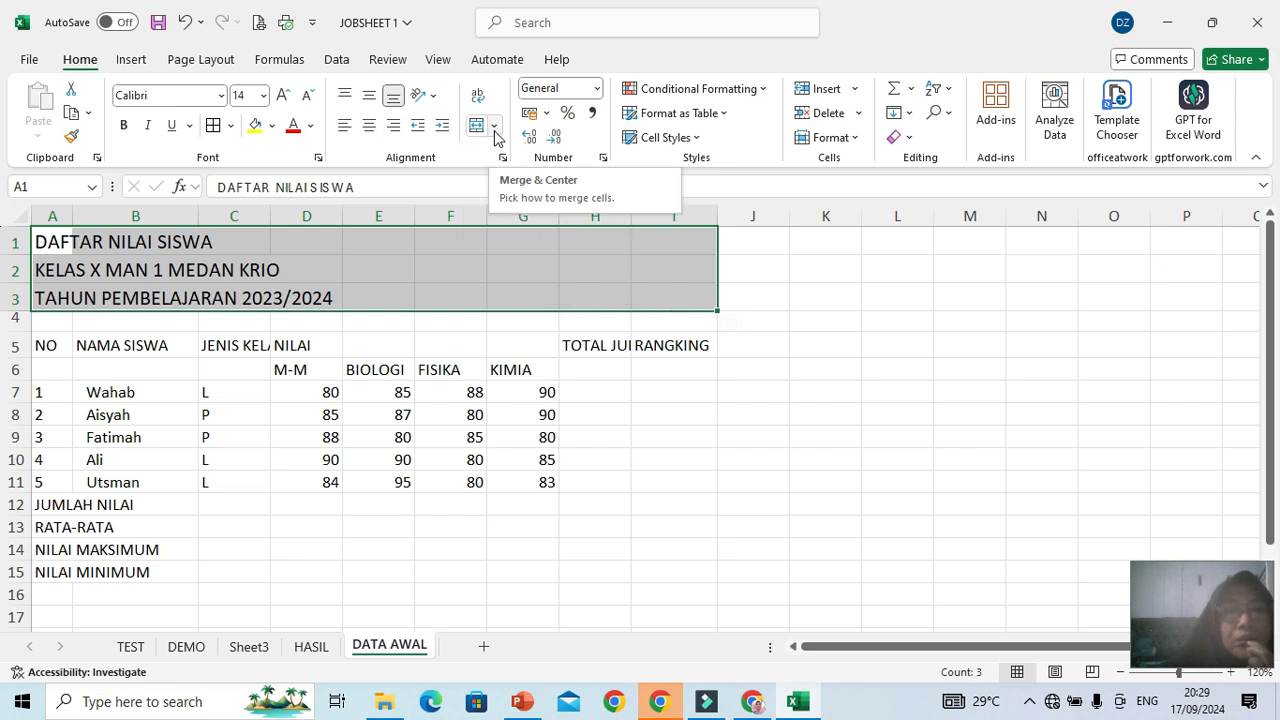
{"action": "left_click", "coordinate": [495, 132]}
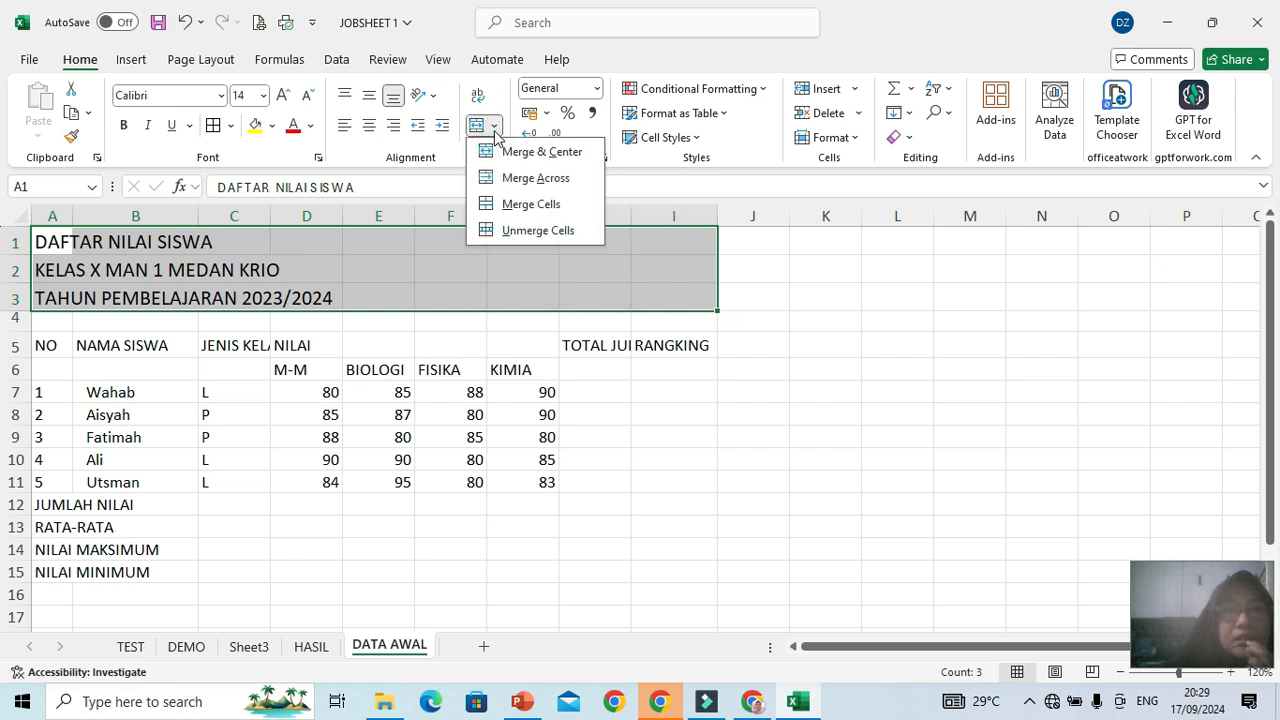
{"action": "left_click", "coordinate": [509, 178]}
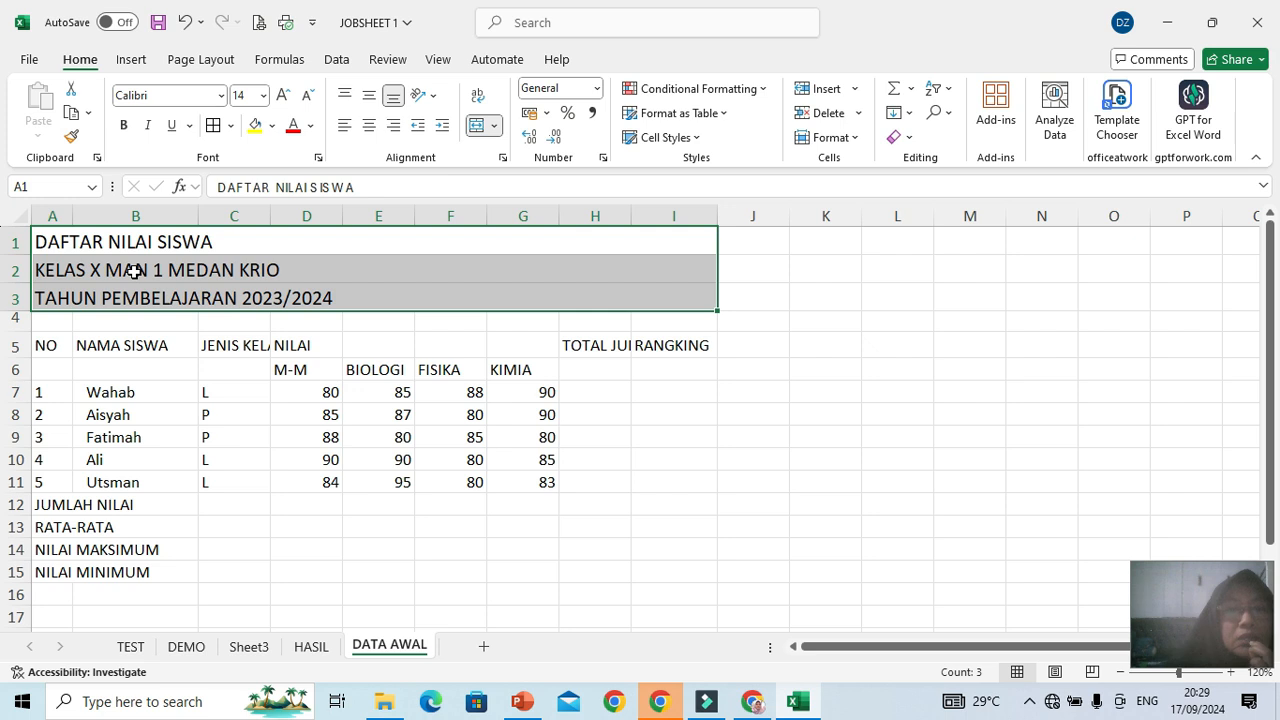
{"action": "left_click", "coordinate": [371, 138]}
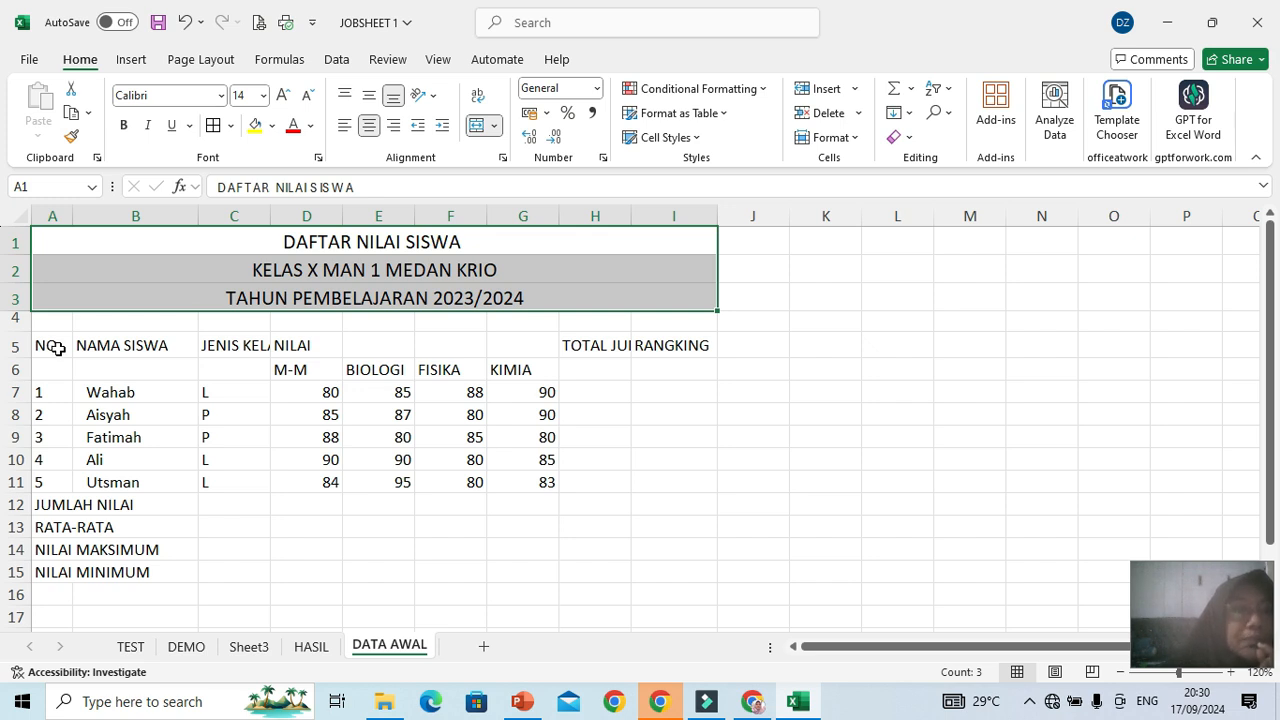
Merge and center the NO header over A5:A6 and the NAMA SISWA header over B5:B6
{"action": "left_click_drag", "start_coordinate": [57, 347], "coordinate": [58, 368]}
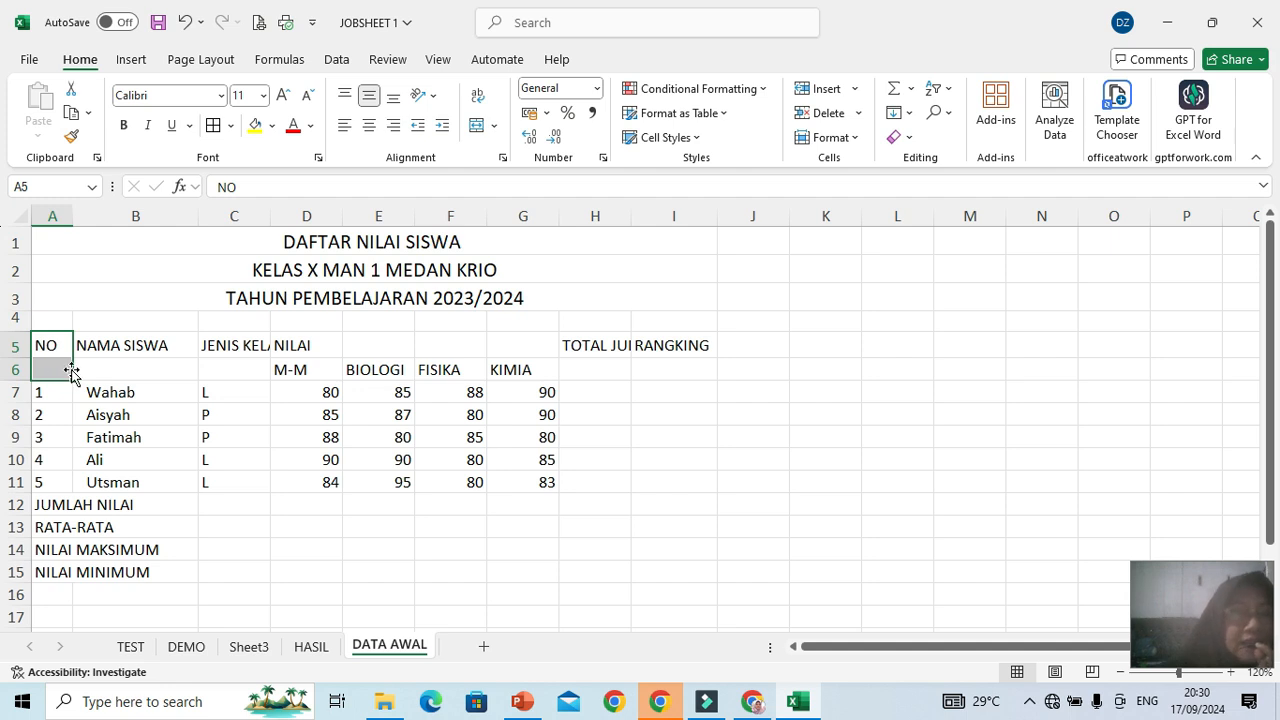
{"action": "left_click", "coordinate": [494, 131]}
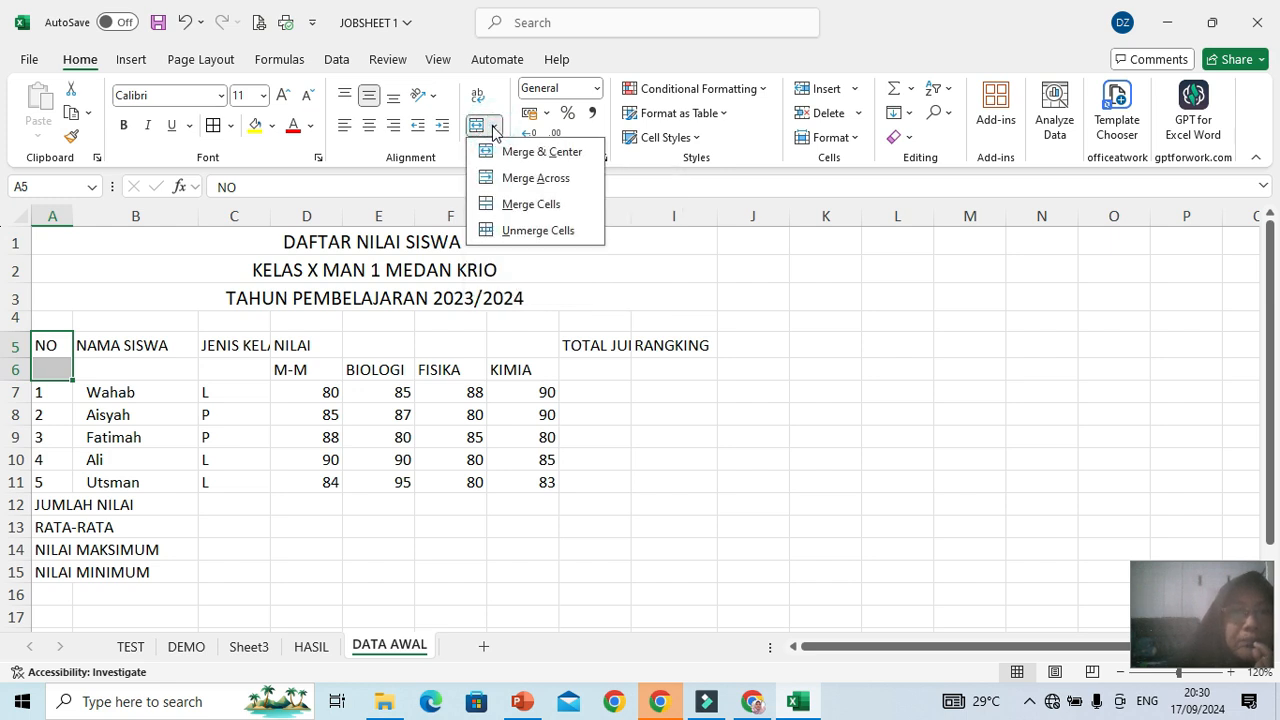
{"action": "left_click", "coordinate": [494, 131]}
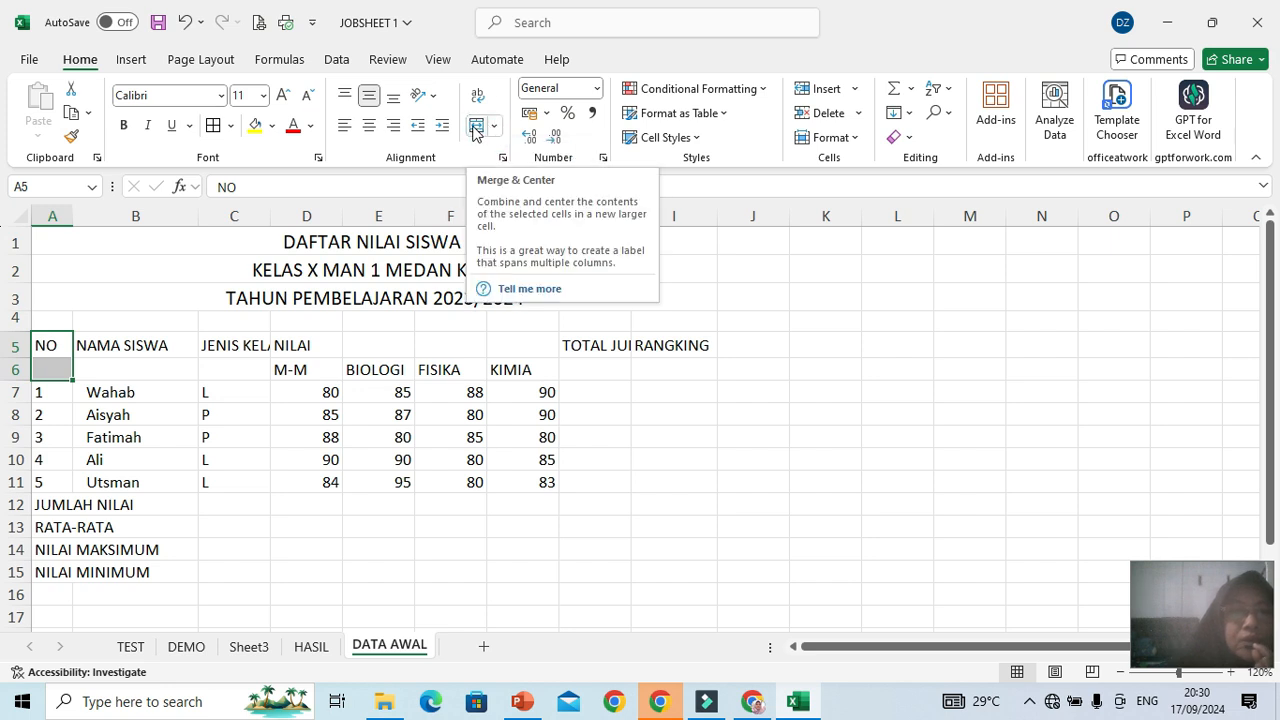
{"action": "left_click", "coordinate": [476, 128]}
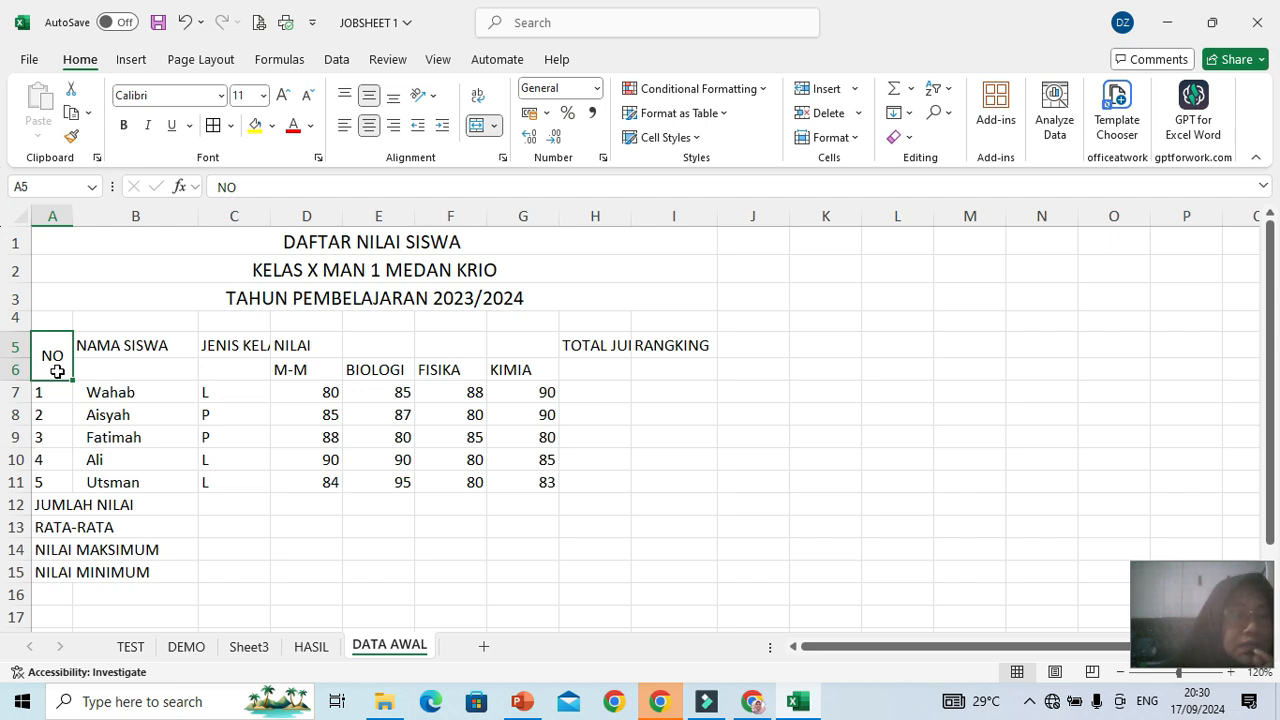
{"action": "left_click", "coordinate": [125, 345]}
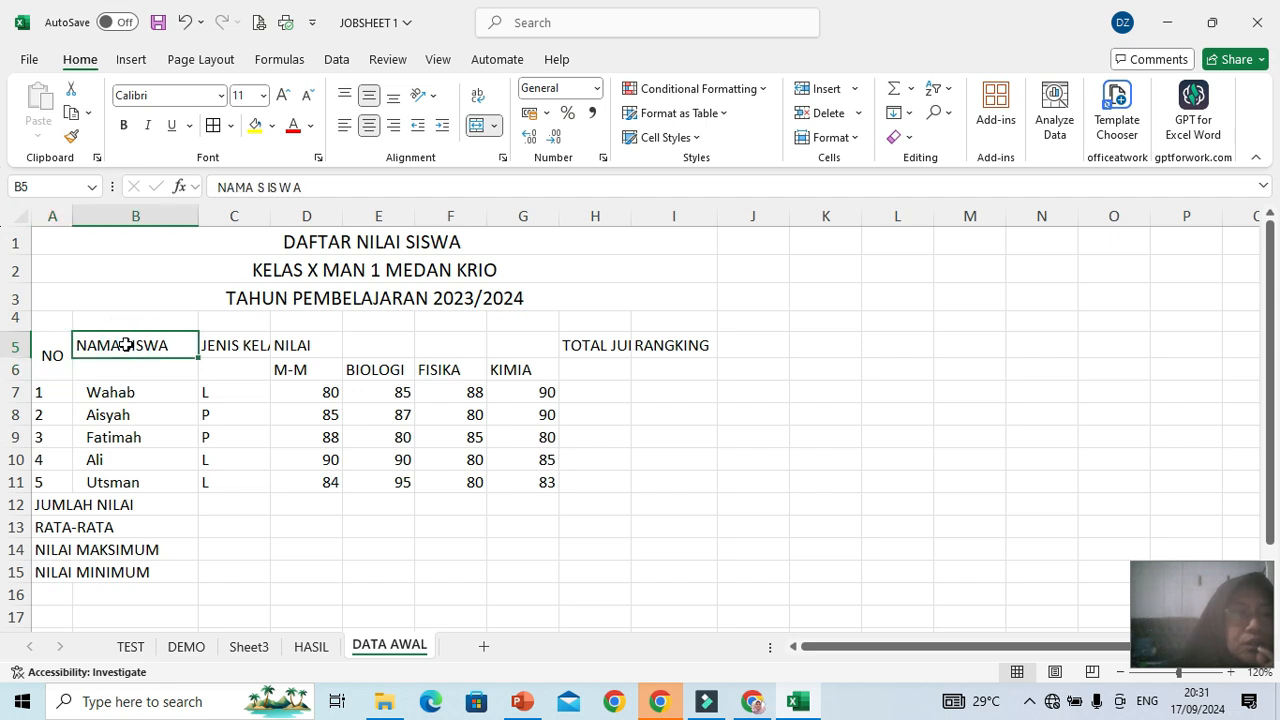
{"action": "left_click_drag", "start_coordinate": [125, 345], "coordinate": [129, 364]}
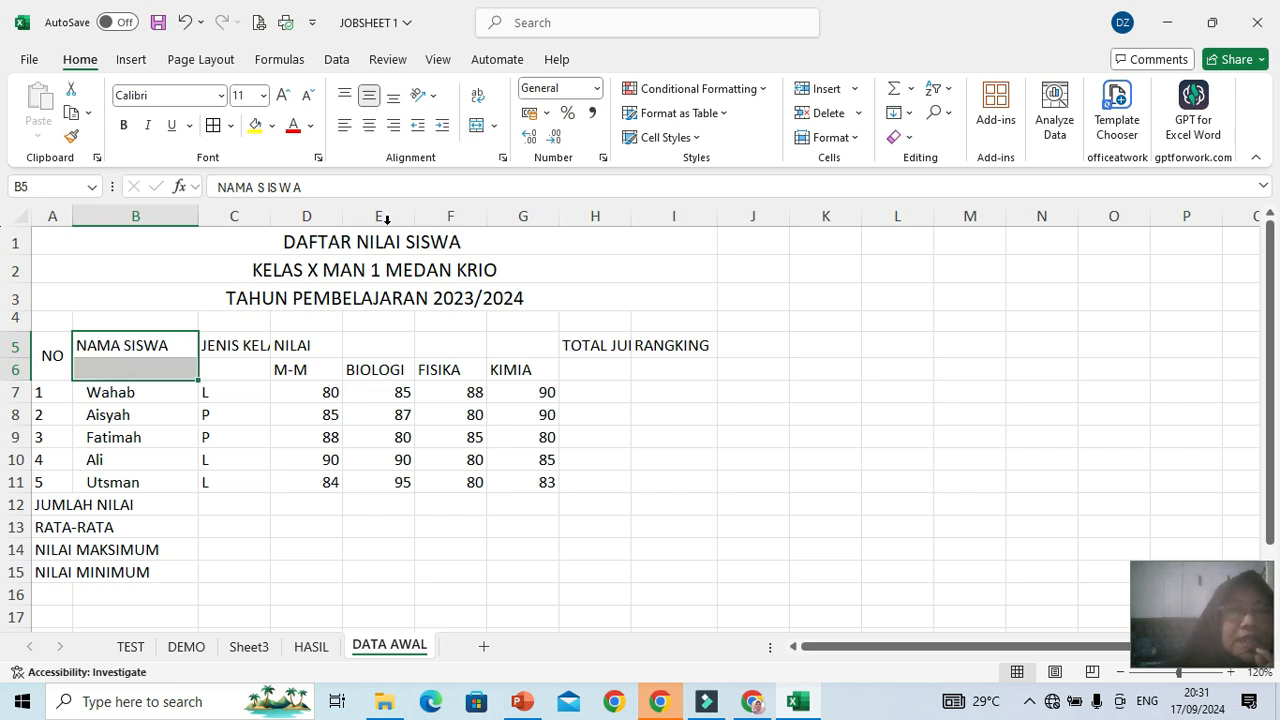
{"action": "left_click", "coordinate": [474, 128]}
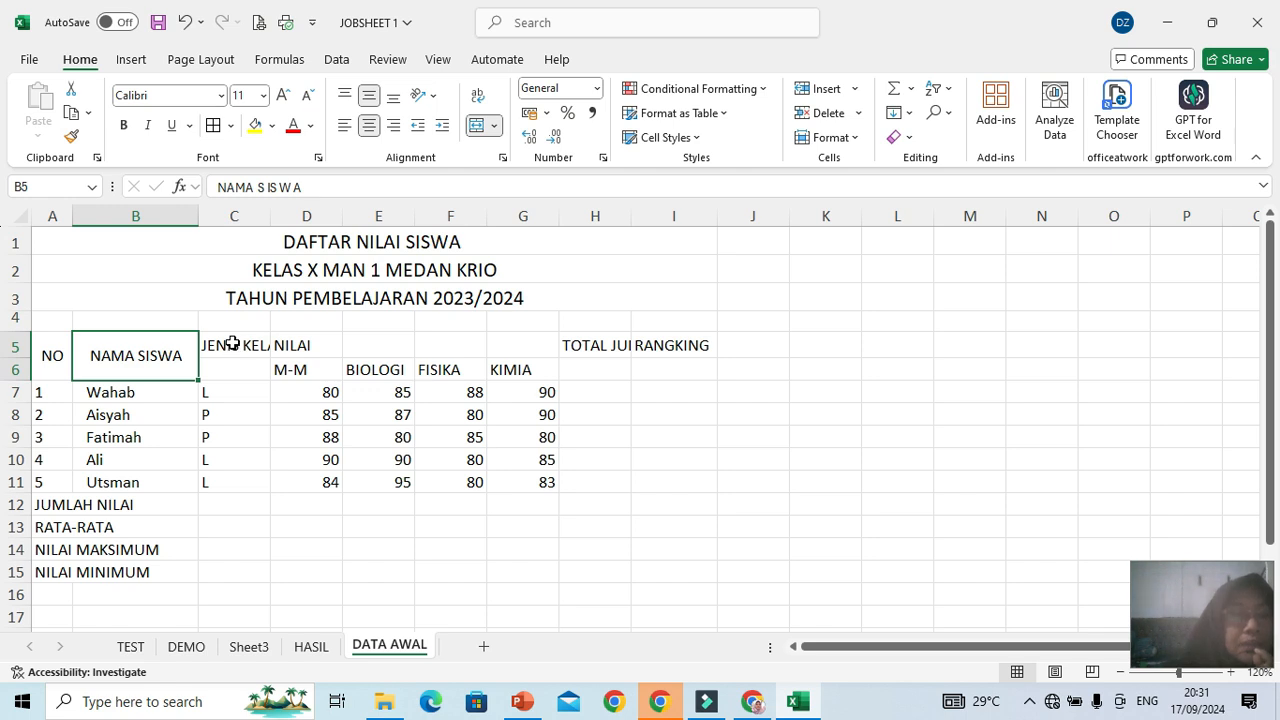
Merge and center the JENIS KELAMIN header over C5:C6 and wrap its text
{"action": "left_click_drag", "start_coordinate": [232, 343], "coordinate": [229, 363]}
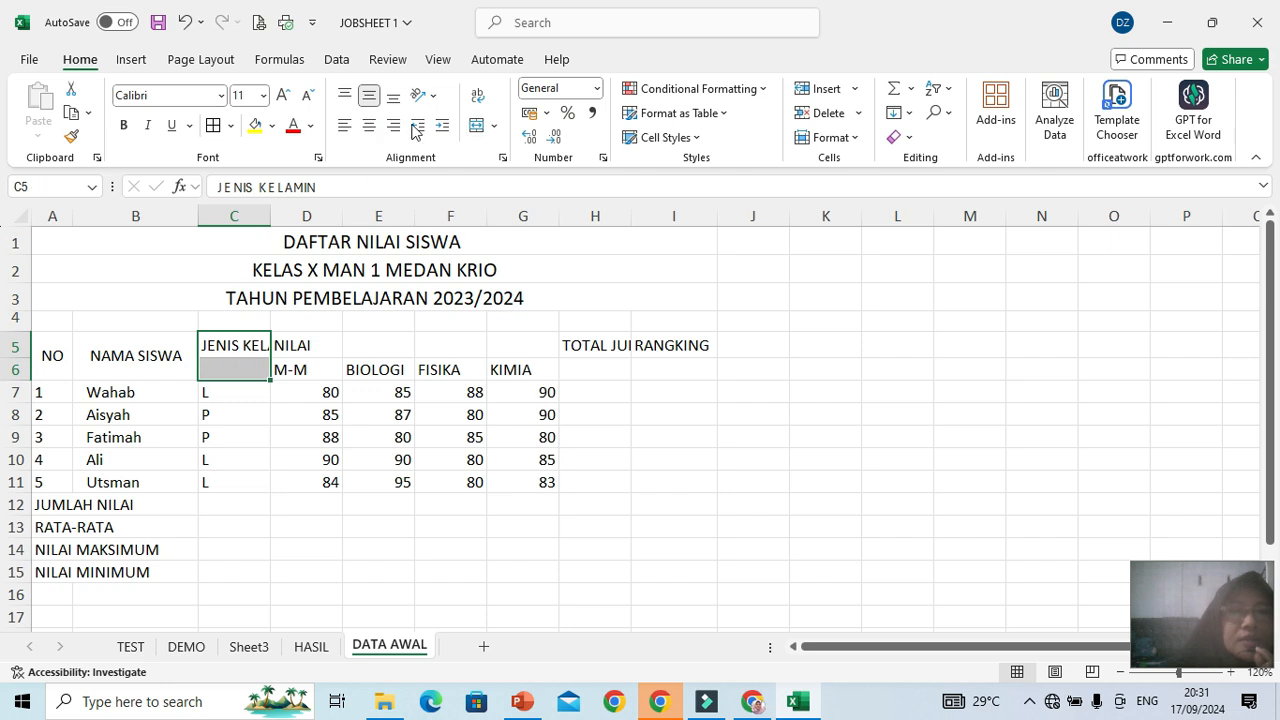
{"action": "left_click", "coordinate": [477, 127]}
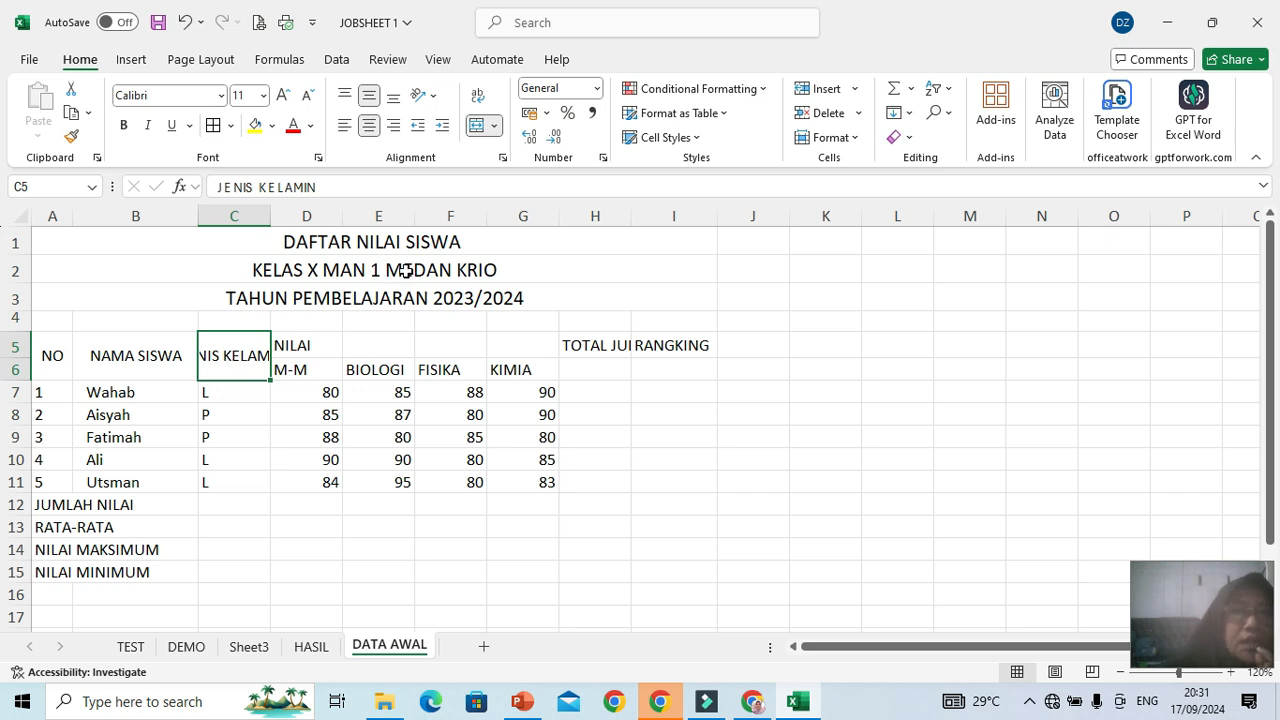
{"action": "left_click", "coordinate": [478, 100]}
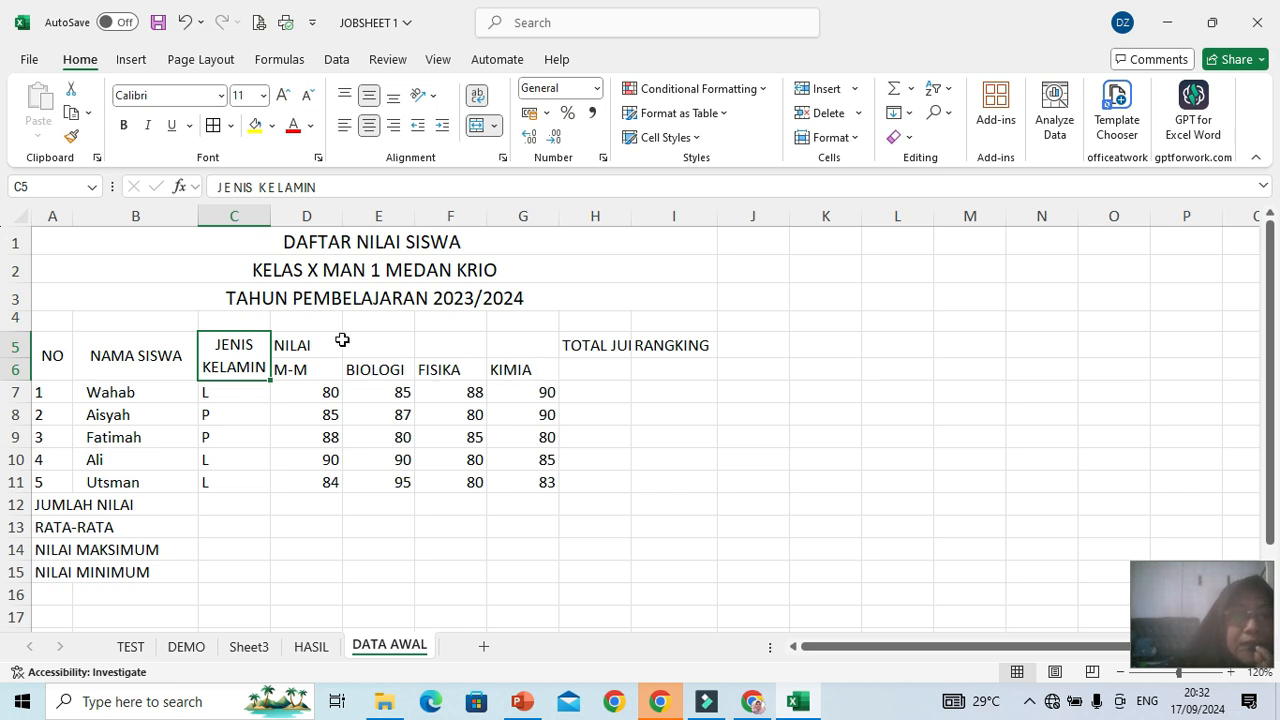
Merge and center the NILAI header over D5:G5
{"action": "left_click", "coordinate": [288, 344]}
{"action": "left_click_drag", "start_coordinate": [288, 344], "coordinate": [498, 344]}
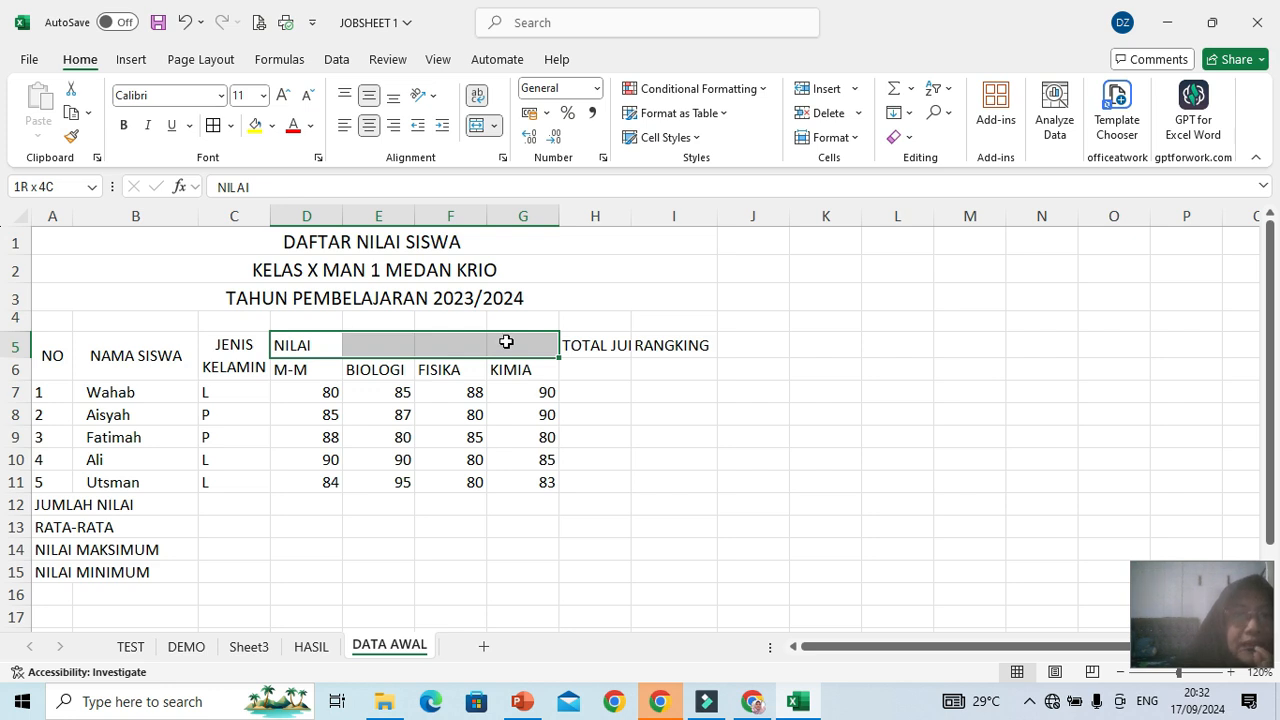
{"action": "left_click_drag", "start_coordinate": [506, 342], "coordinate": [506, 342]}
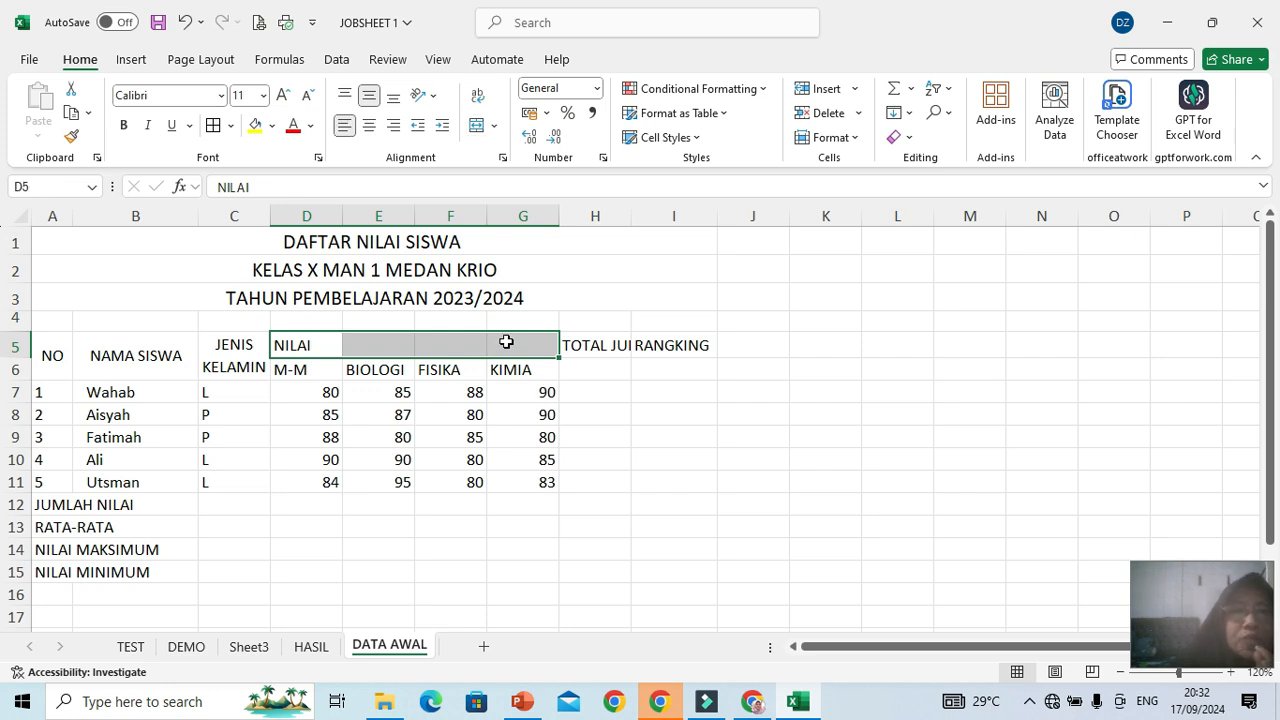
{"action": "left_click", "coordinate": [476, 126]}
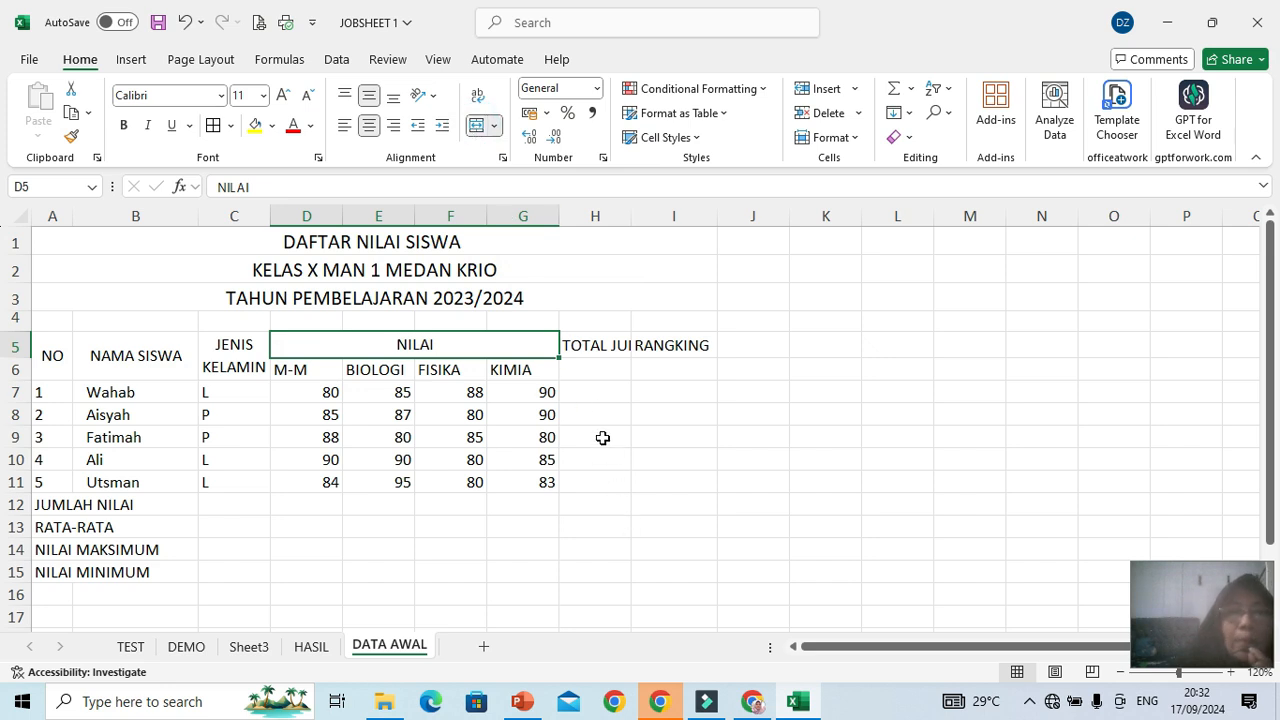
Merge and center the TOTAL JUMLAH header over H5:H6 and wrap its text
{"action": "left_click", "coordinate": [590, 345]}
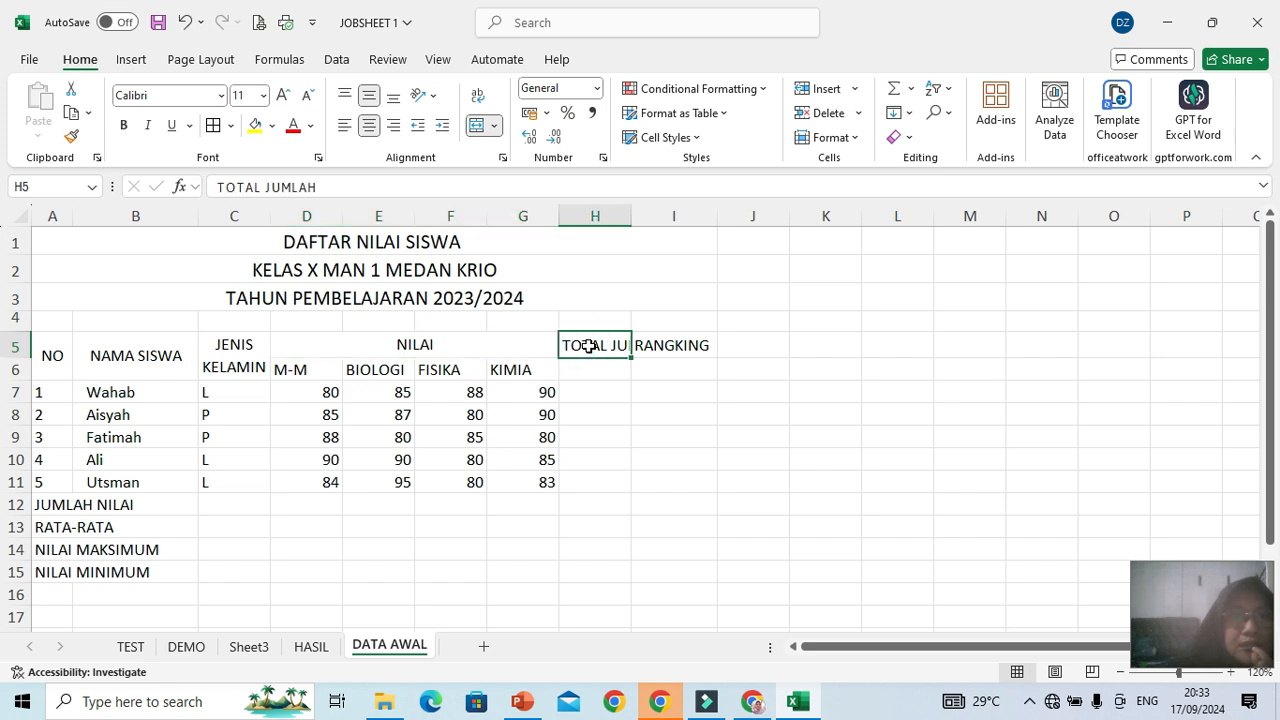
{"action": "left_click_drag", "start_coordinate": [587, 352], "coordinate": [589, 366]}
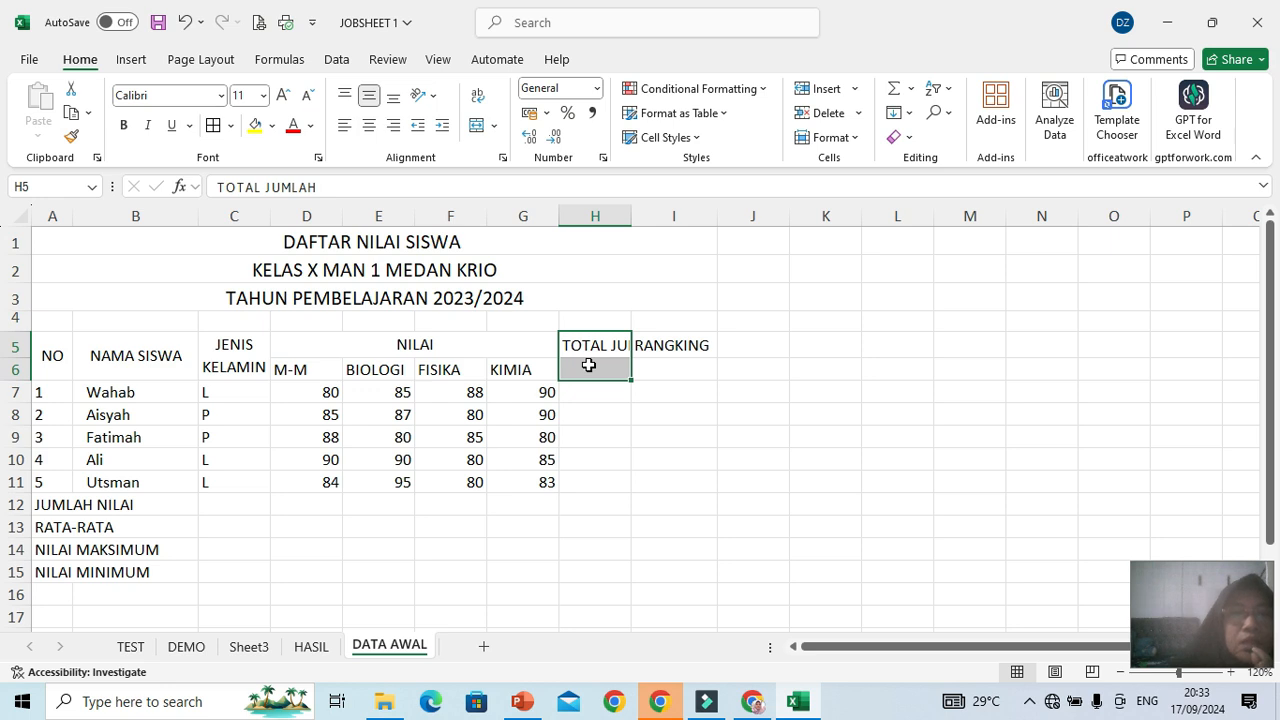
{"action": "left_click", "coordinate": [471, 130]}
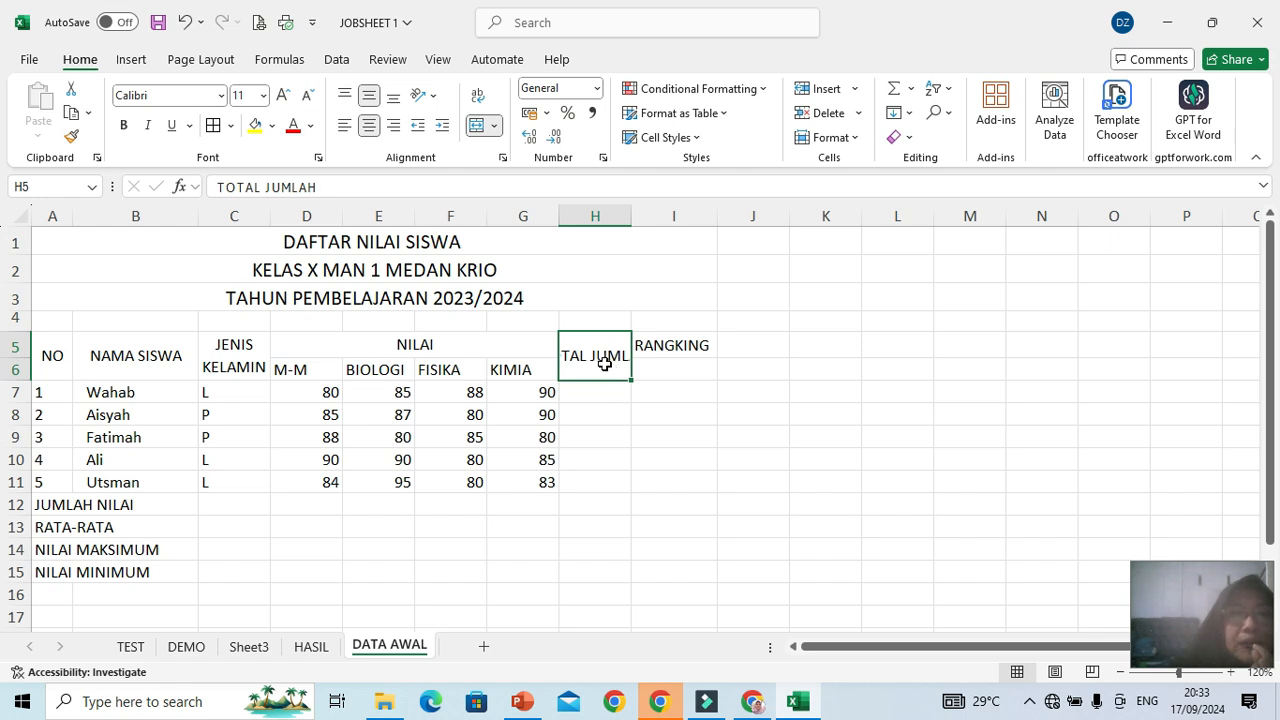
{"action": "left_click", "coordinate": [477, 96]}
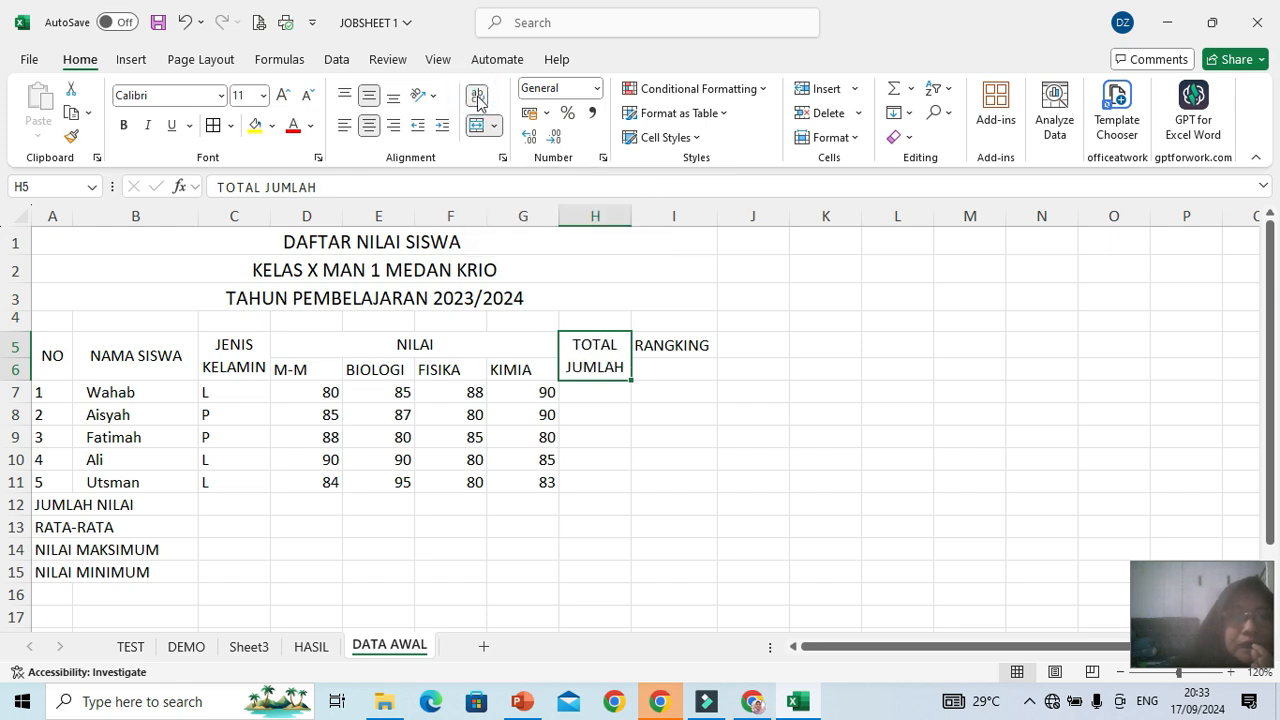
Merge and center the RANGKING header over I5:I6
{"action": "left_click", "coordinate": [670, 344]}
{"action": "left_click_drag", "start_coordinate": [670, 344], "coordinate": [669, 364]}
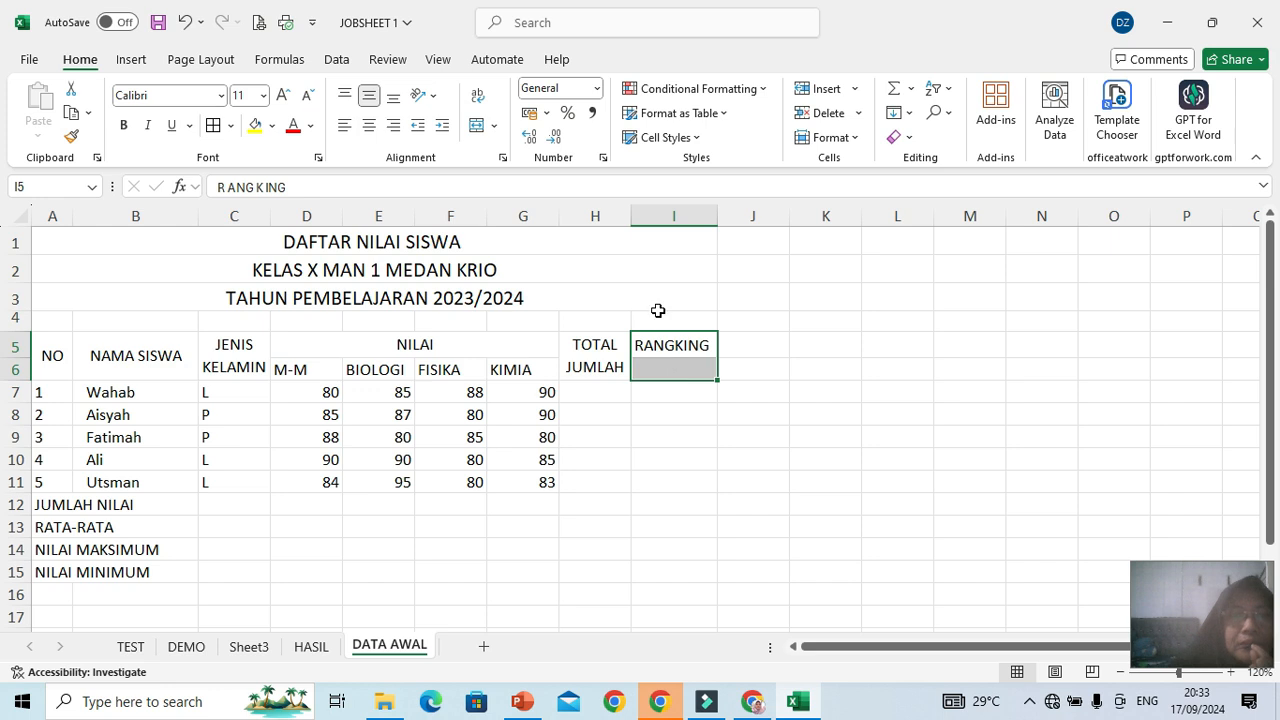
{"action": "left_click", "coordinate": [476, 126]}
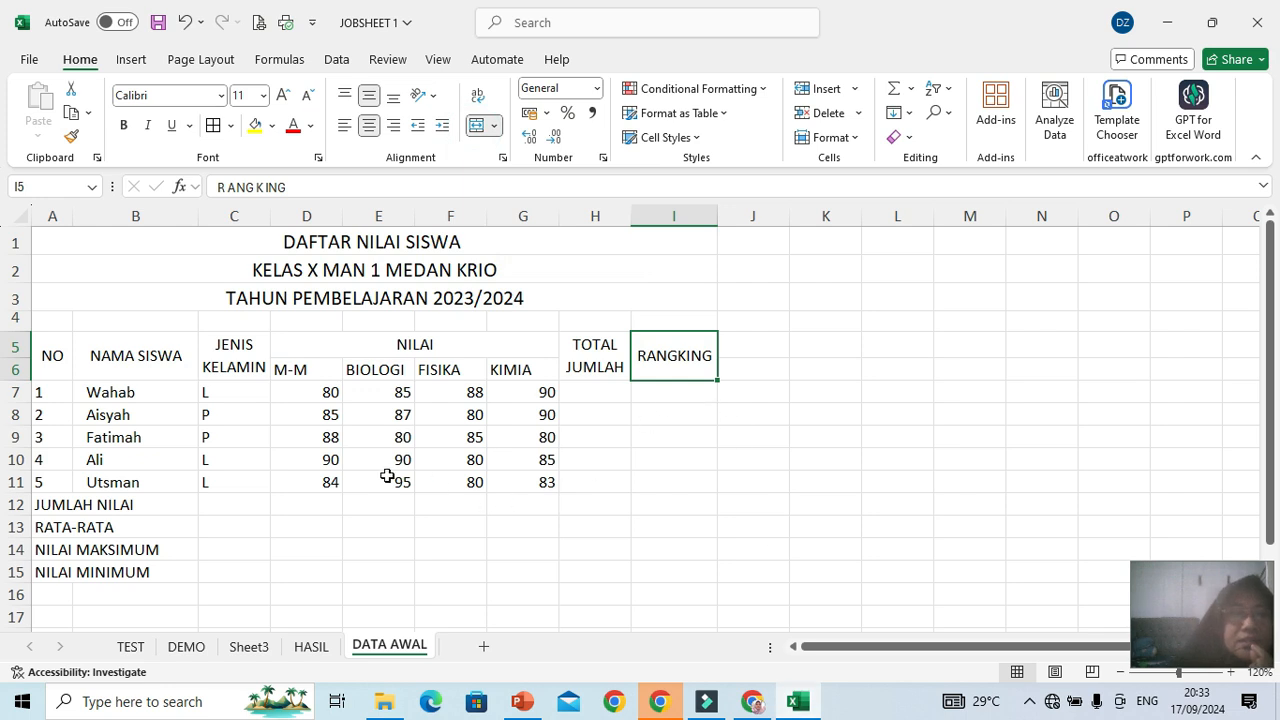
Center the row numbers in A7:A11 horizontally
{"action": "scroll", "coordinate": [360, 424], "scroll_direction": "down", "scroll_amount": 1}
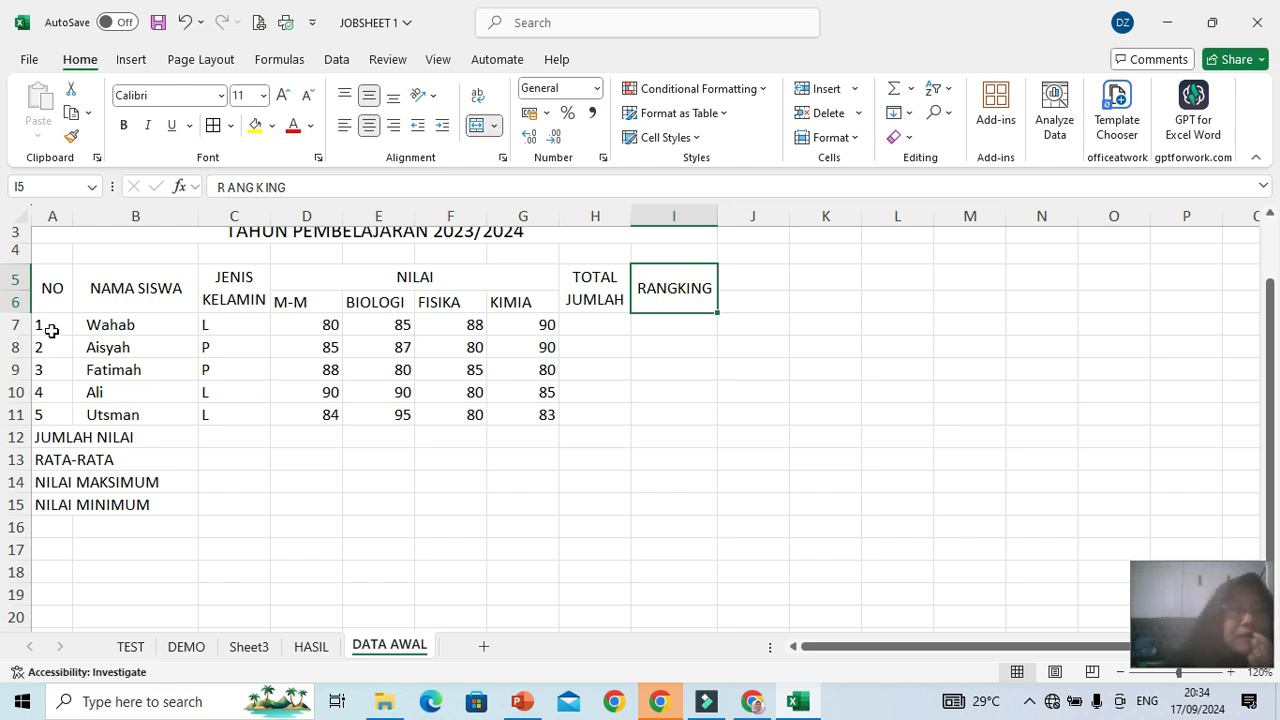
{"action": "left_click_drag", "start_coordinate": [47, 325], "coordinate": [47, 415]}
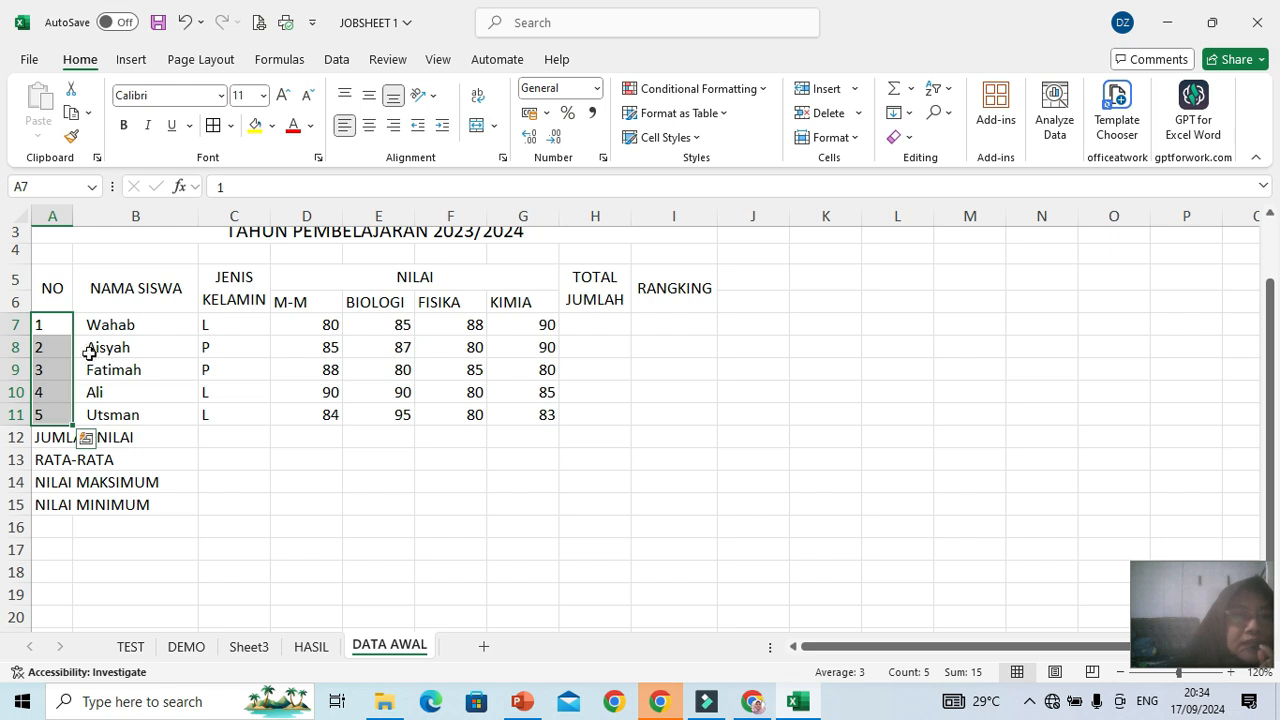
{"action": "left_click", "coordinate": [46, 325]}
{"action": "left_click_drag", "start_coordinate": [46, 325], "coordinate": [55, 412]}
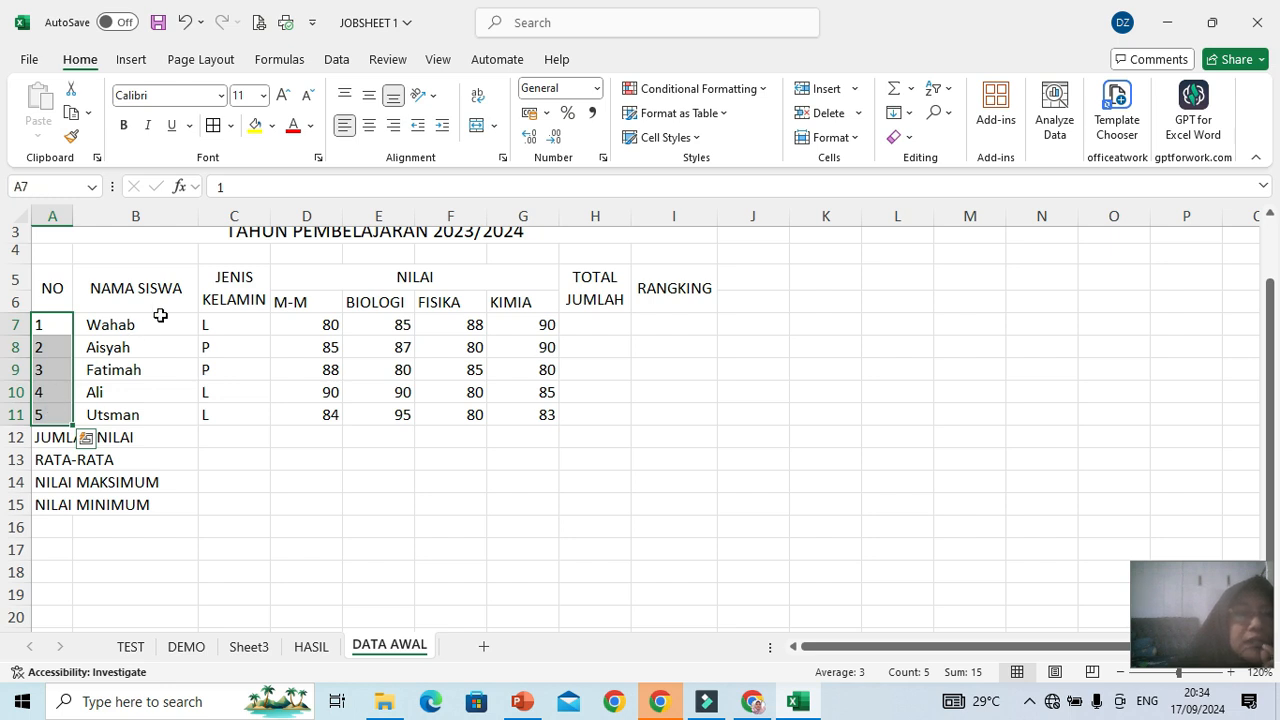
{"action": "left_click", "coordinate": [370, 127]}
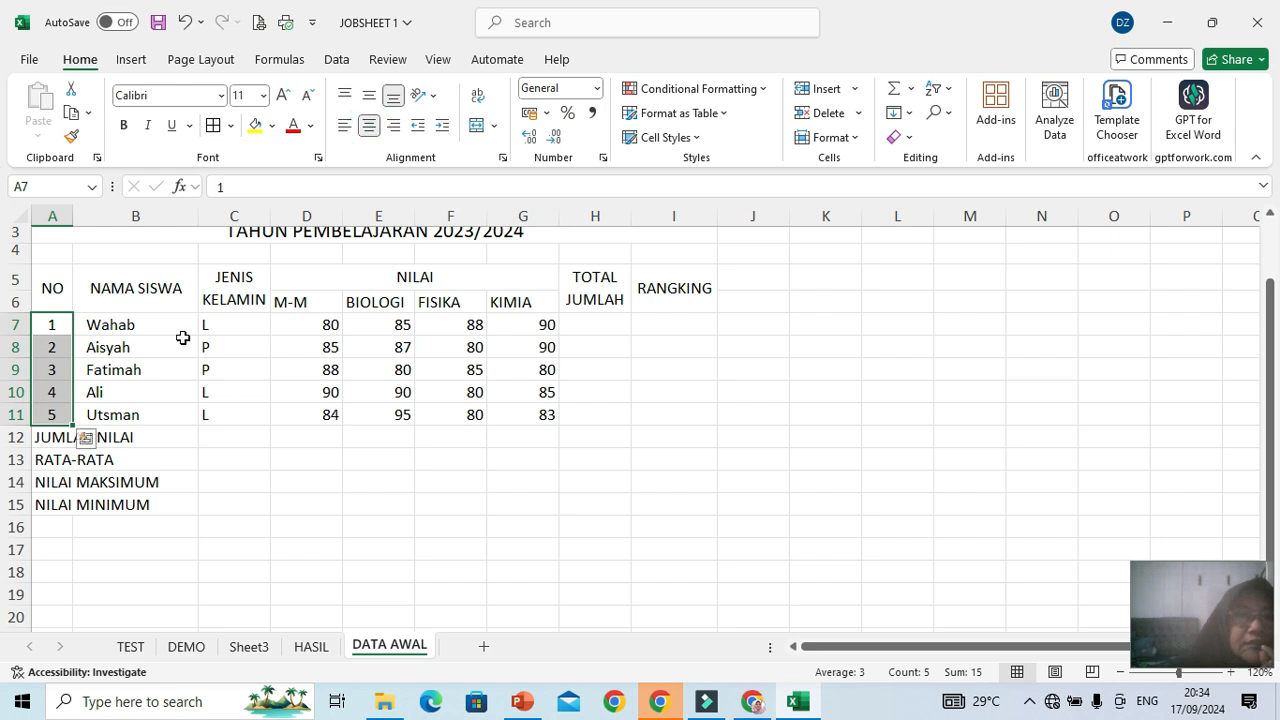
Remove the indent from the student names in B7:B11
{"action": "left_click_drag", "start_coordinate": [110, 323], "coordinate": [108, 414]}
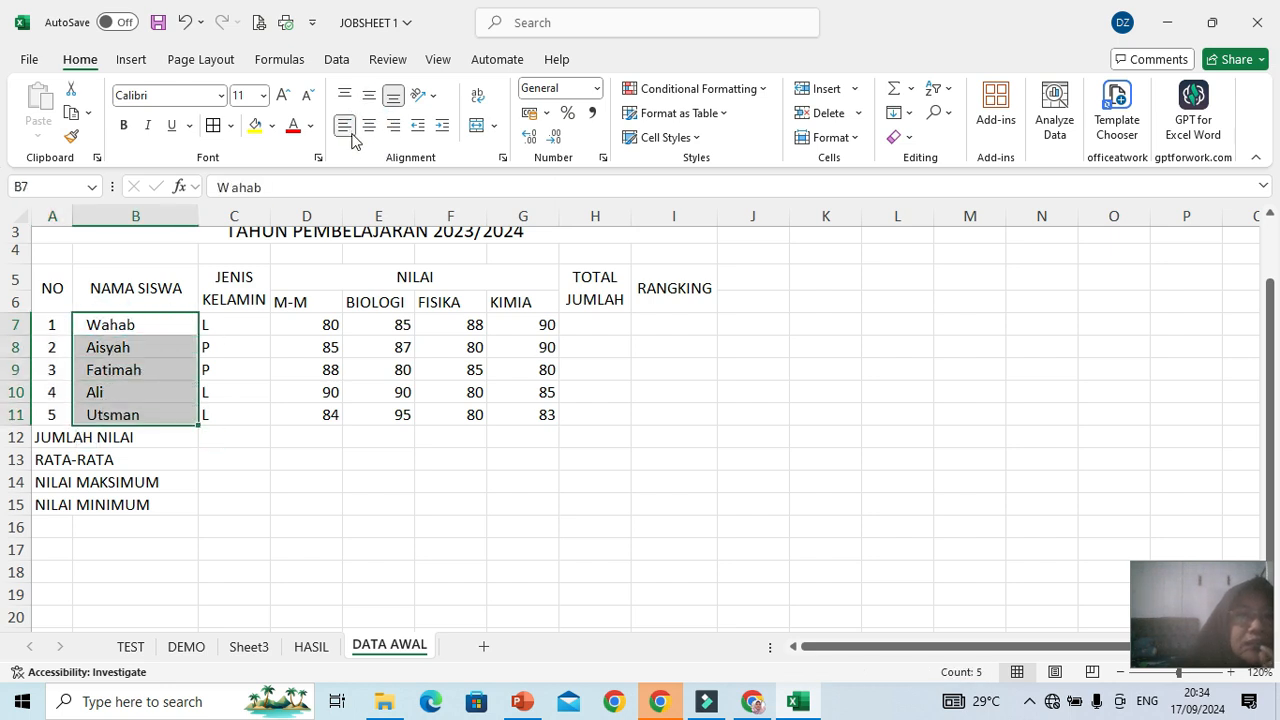
{"action": "left_click", "coordinate": [416, 127]}
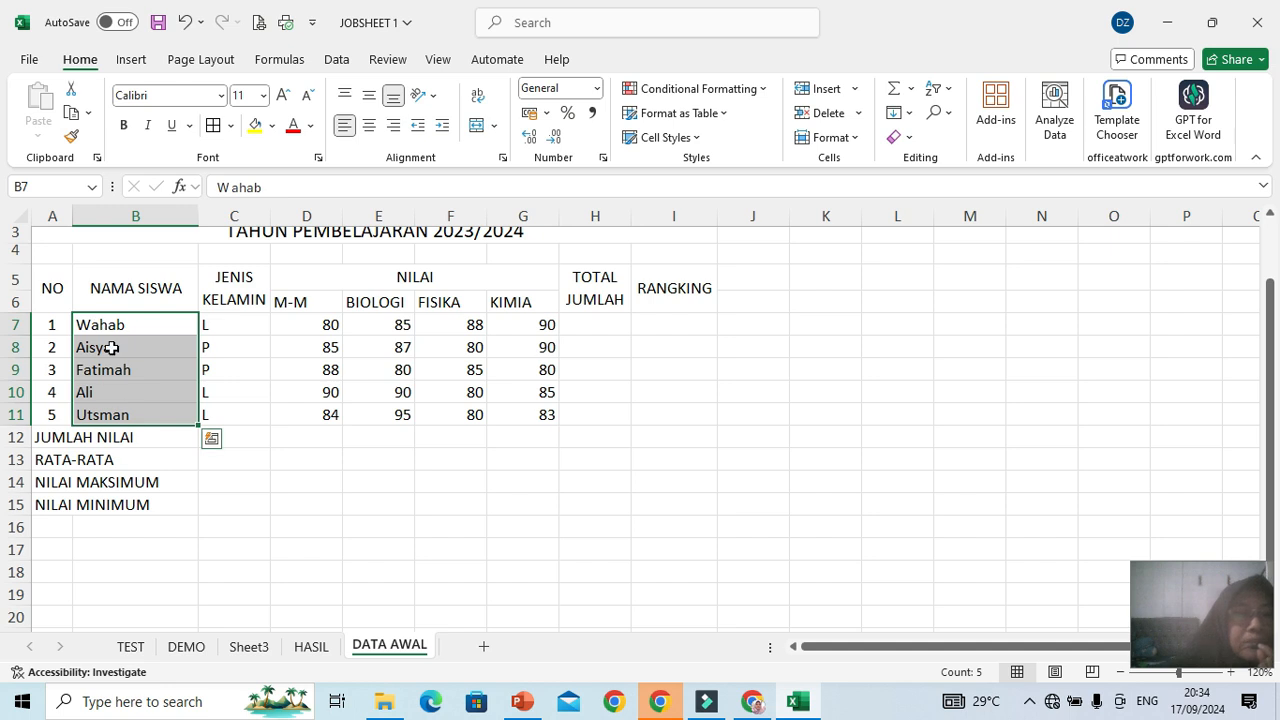
{"action": "left_click", "coordinate": [116, 437]}
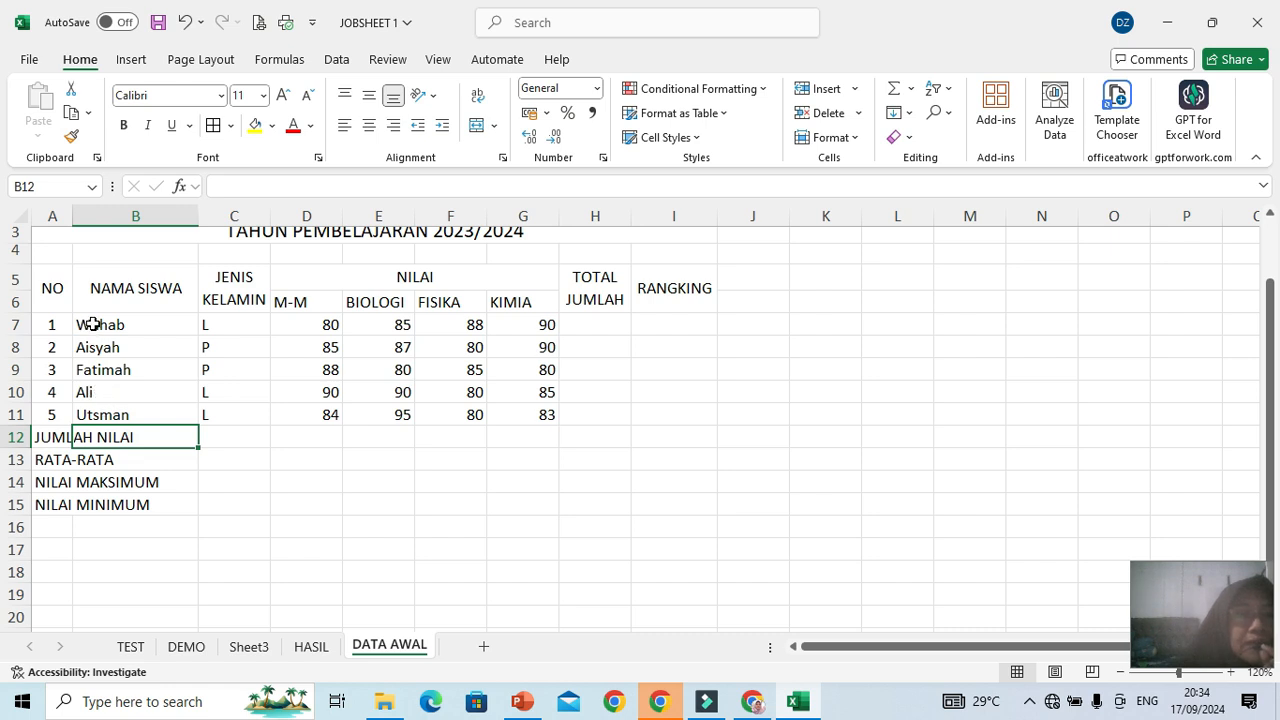
Try centering the student names in B7:B11, and finally left-align them with a one-level indent
{"action": "left_click_drag", "start_coordinate": [92, 325], "coordinate": [93, 407]}
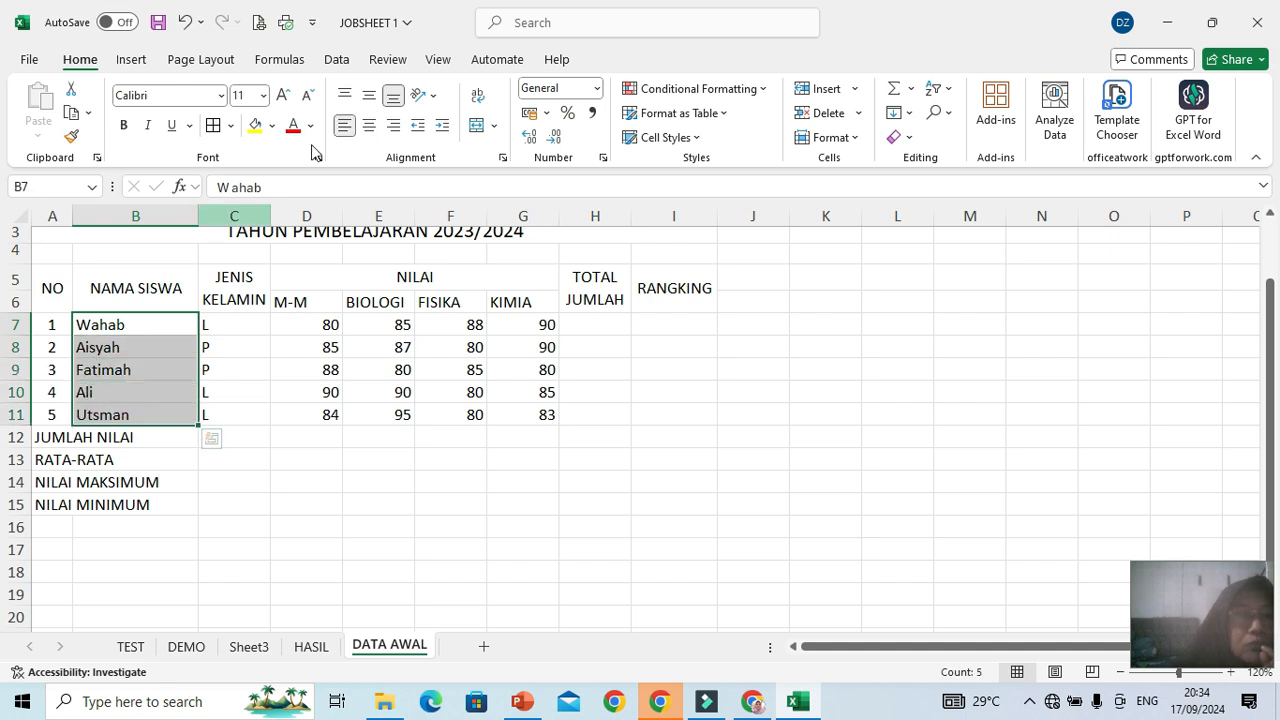
{"action": "left_click", "coordinate": [368, 128]}
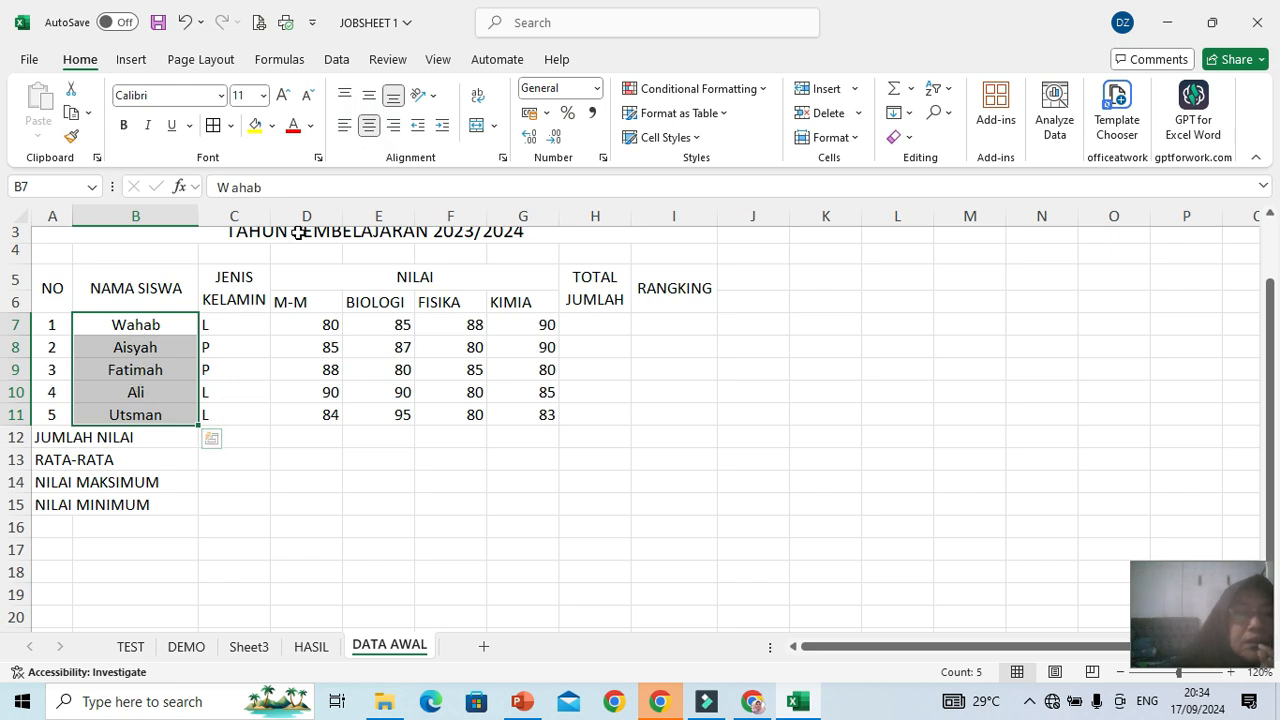
{"action": "left_click", "coordinate": [345, 127]}
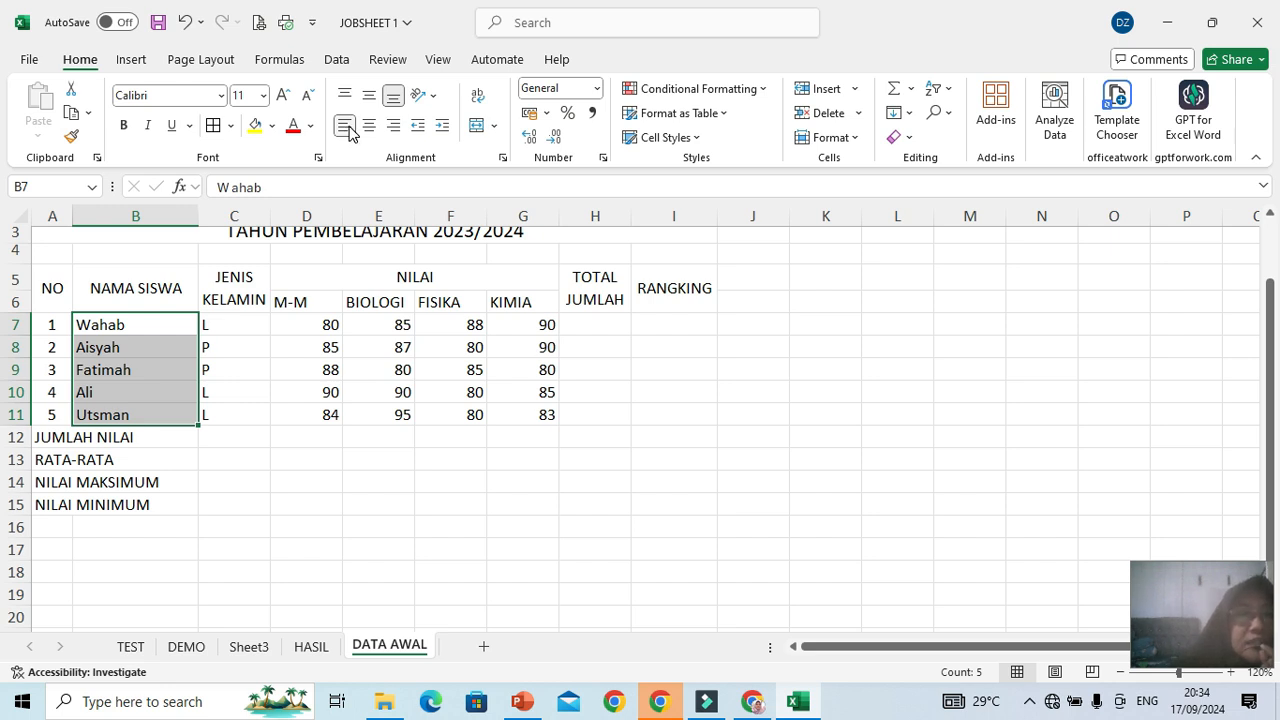
{"action": "left_click", "coordinate": [443, 126]}
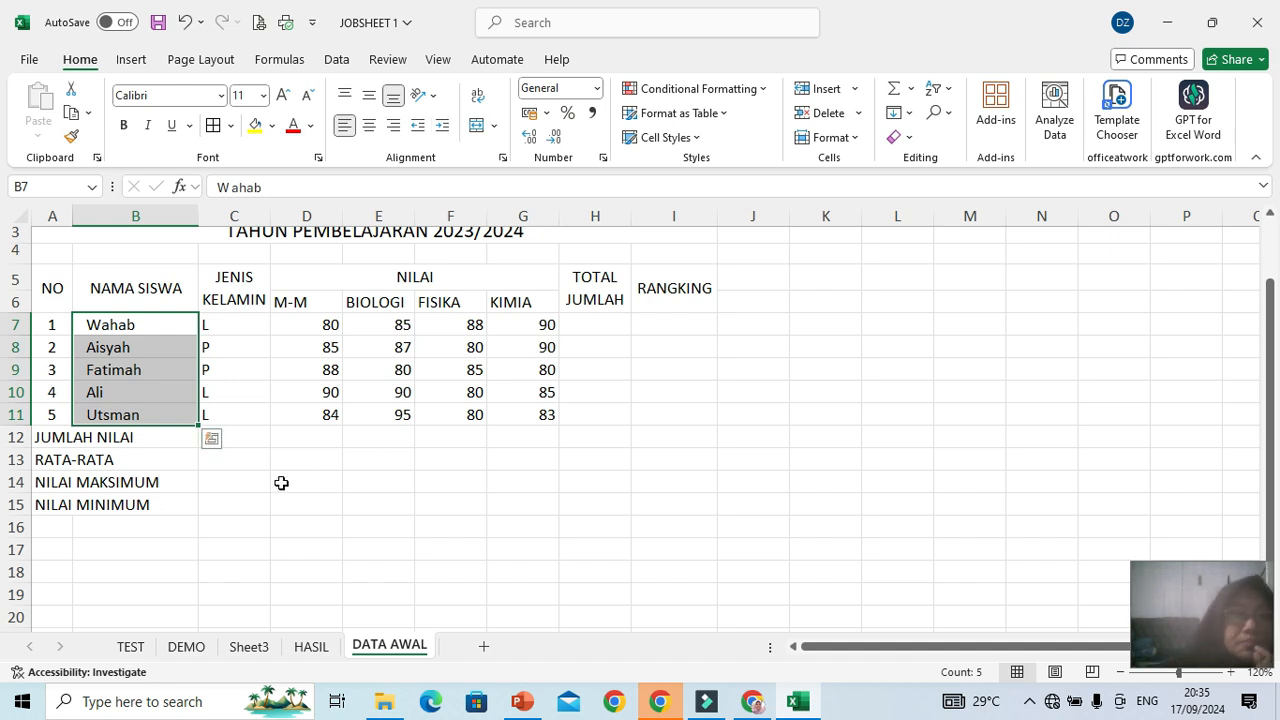
Center the gender codes and subject grades in C7:G11 horizontally
{"action": "left_click", "coordinate": [239, 324]}
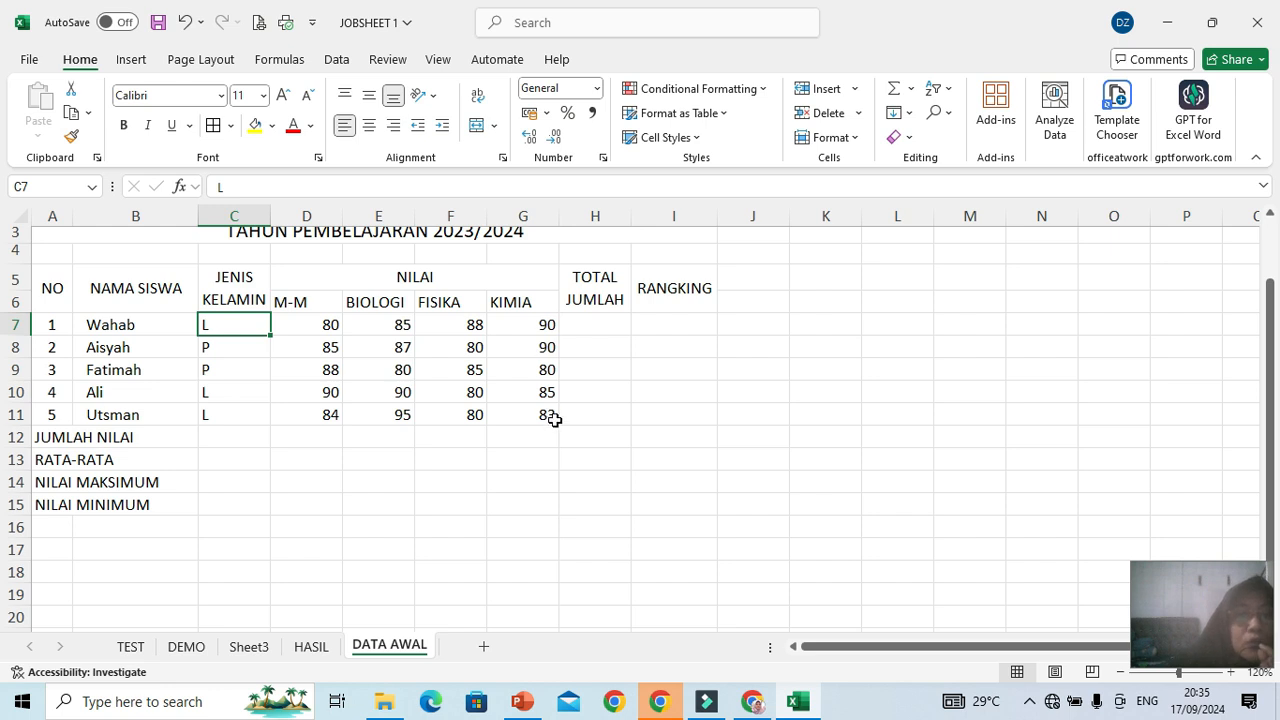
{"action": "left_click_drag", "start_coordinate": [217, 325], "coordinate": [525, 414]}
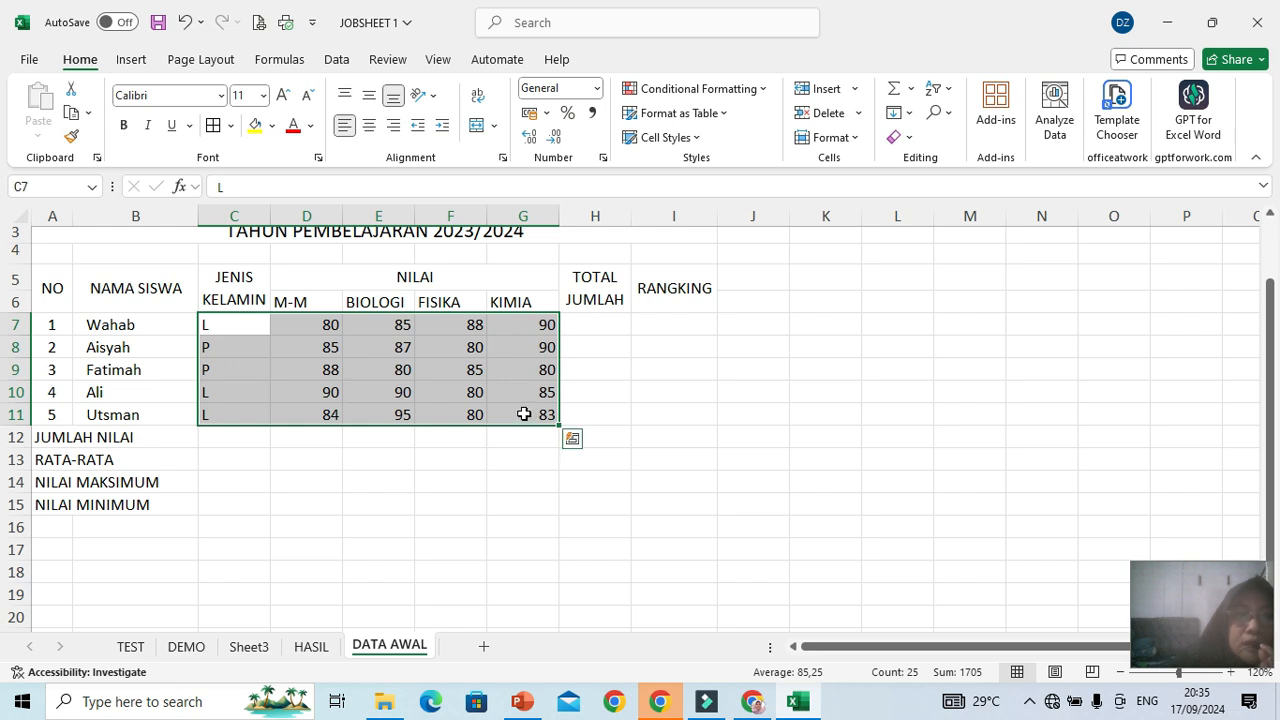
{"action": "left_click", "coordinate": [368, 130]}
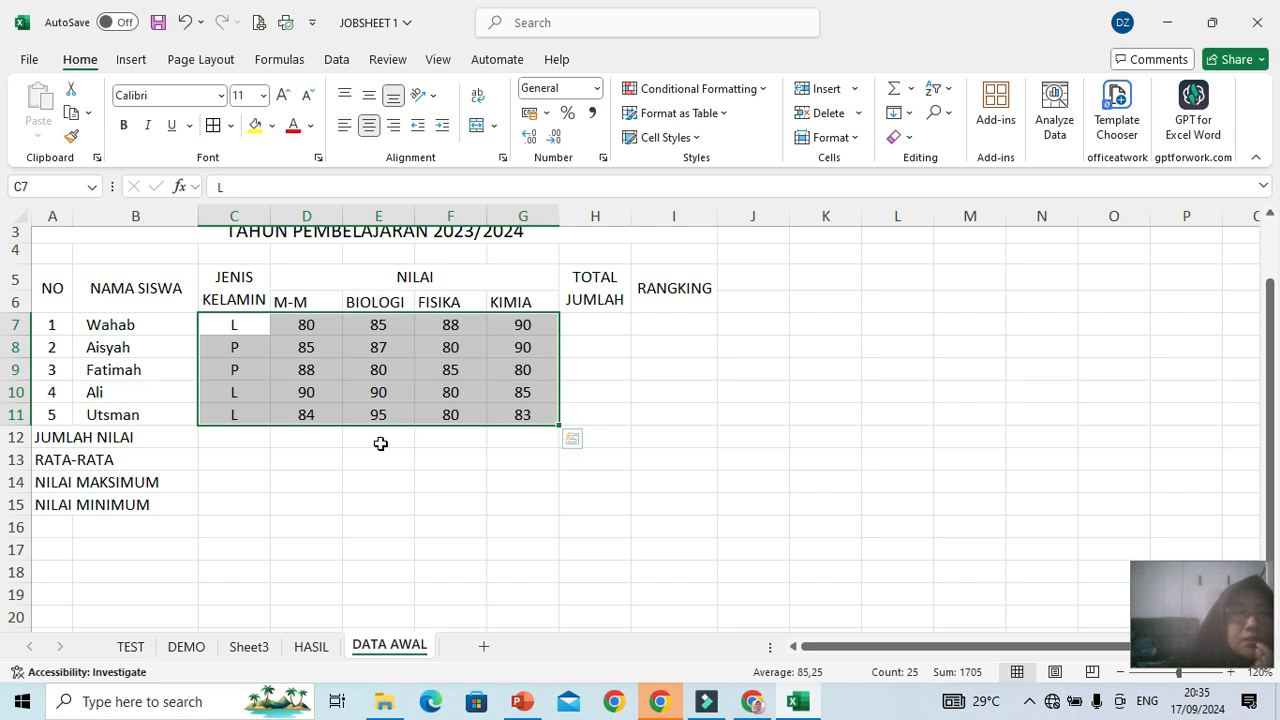
Merge the four summary labels from JUMLAH NILAI to NILAI MINIMUM across A12:C15, one merged cell per row
{"action": "left_click", "coordinate": [45, 448]}
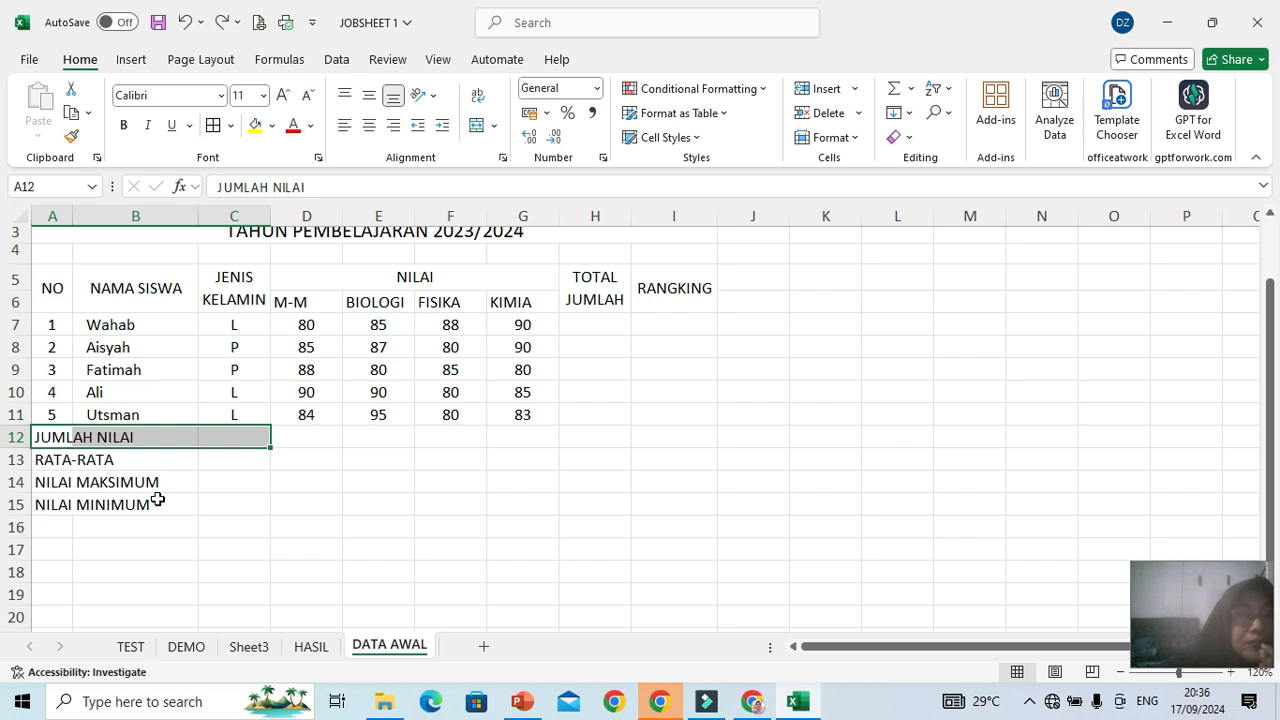
{"action": "left_click", "coordinate": [117, 553]}
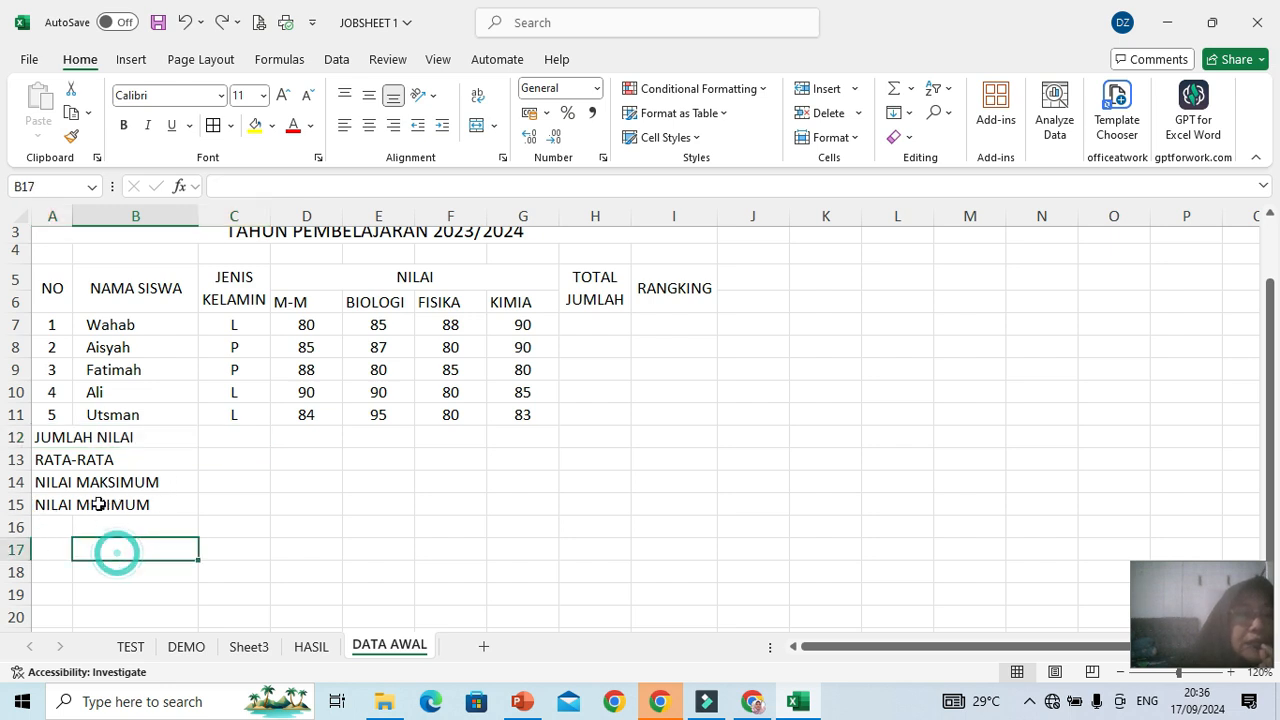
{"action": "left_click", "coordinate": [40, 436]}
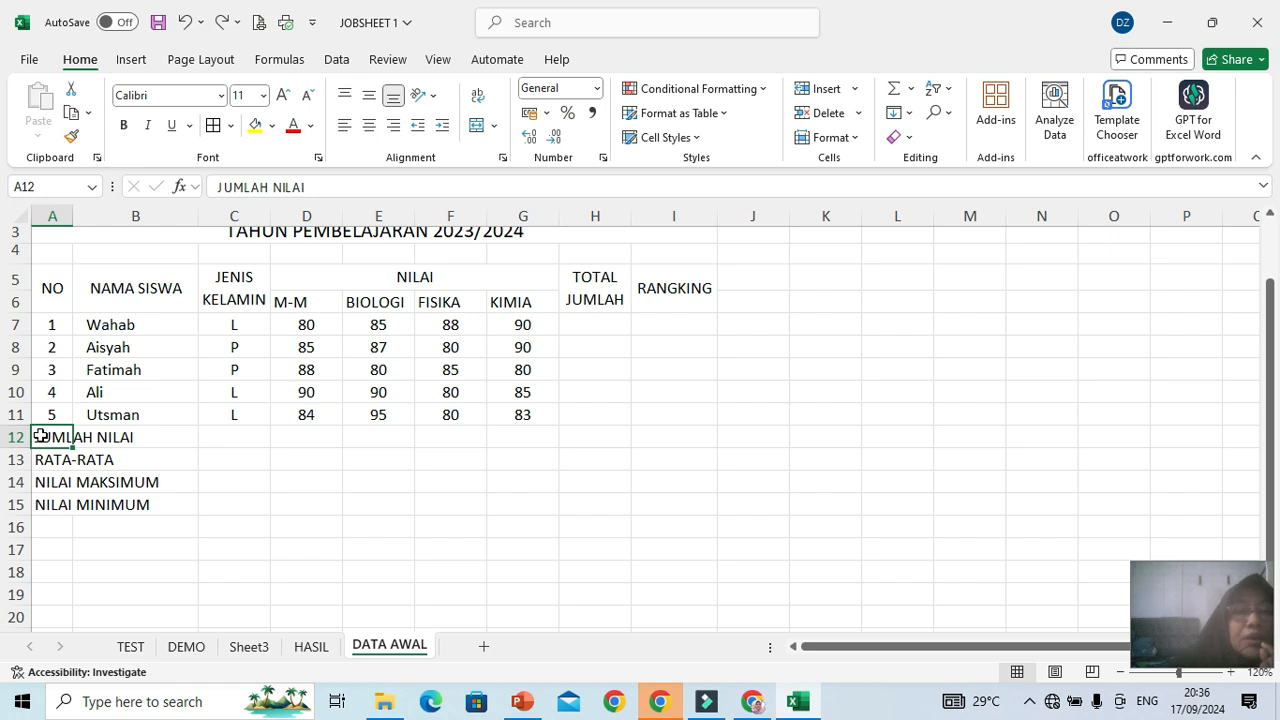
{"action": "left_click_drag", "start_coordinate": [40, 436], "coordinate": [210, 509]}
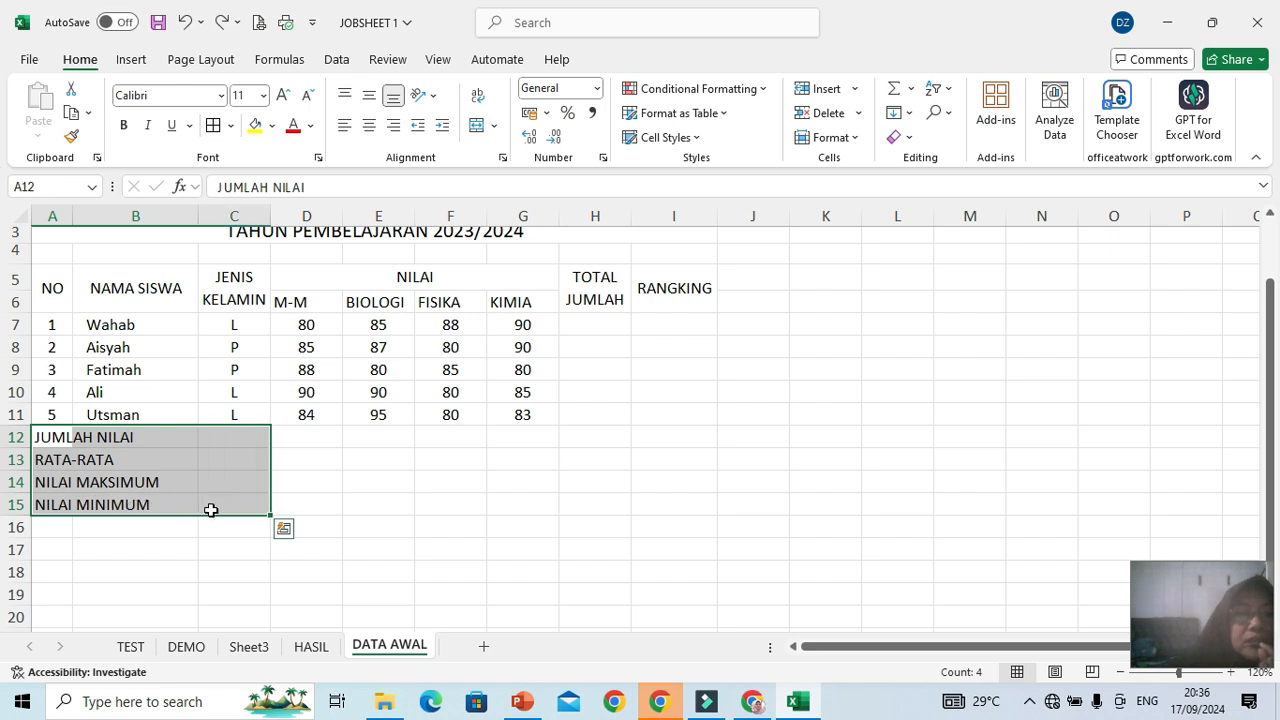
{"action": "left_click", "coordinate": [495, 127]}
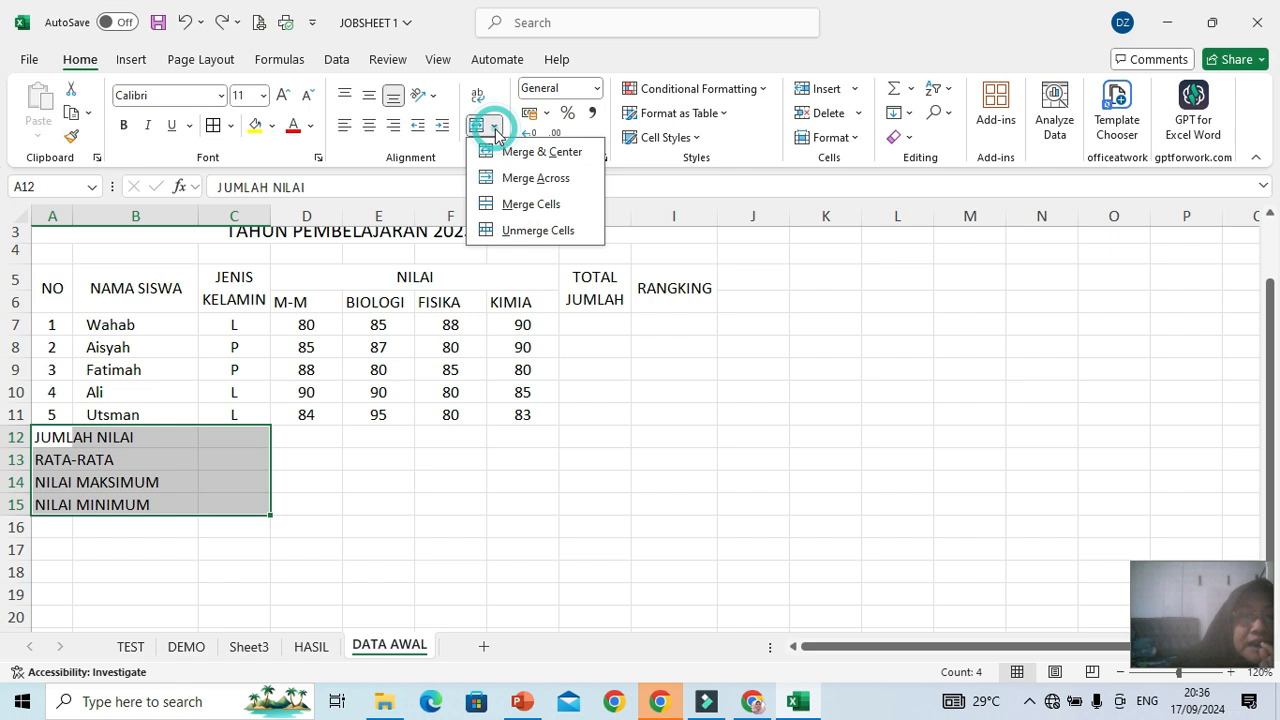
{"action": "left_click", "coordinate": [487, 180]}
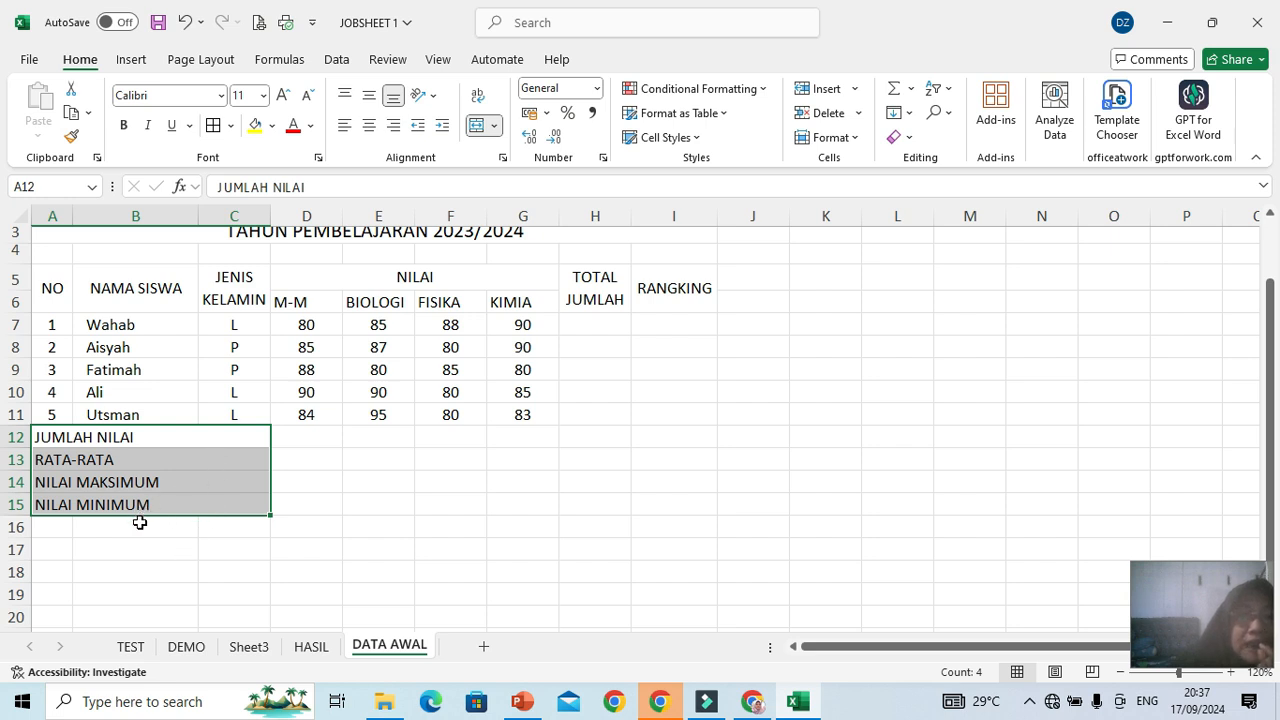
Indent the merged summary labels in A12:C15 by three levels
{"action": "left_click", "coordinate": [441, 126]}
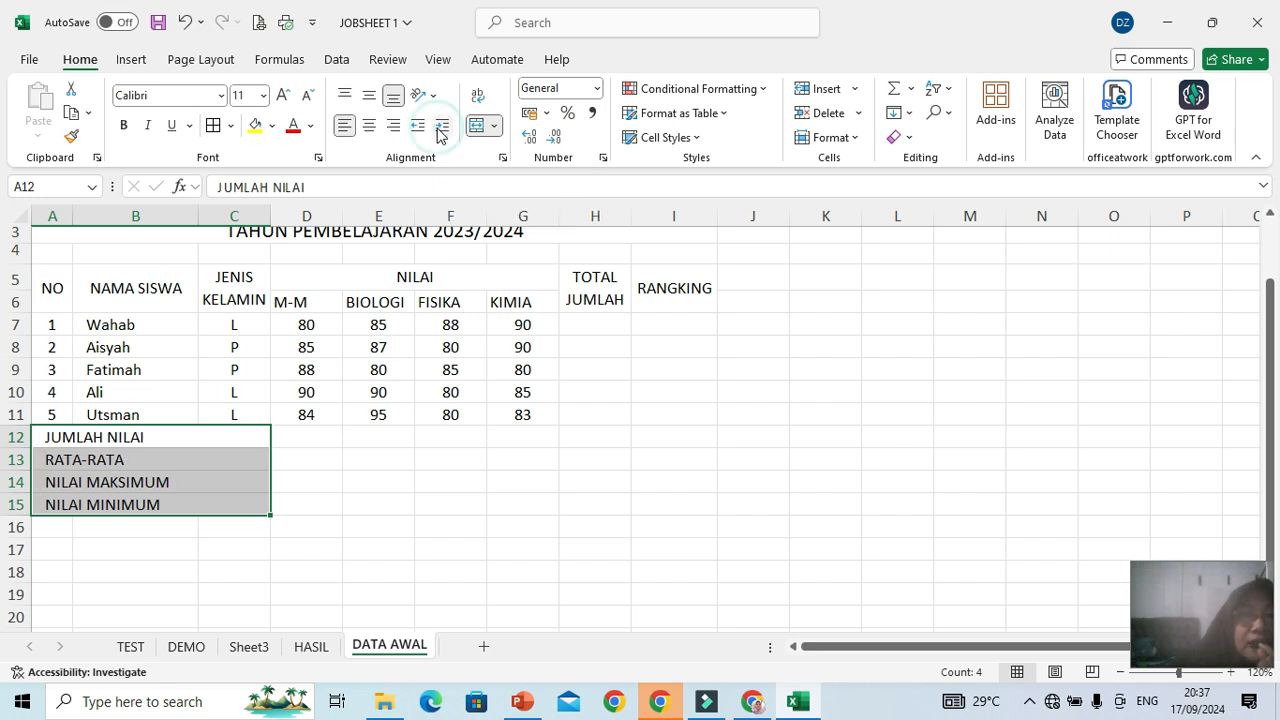
{"action": "left_click", "coordinate": [441, 126]}
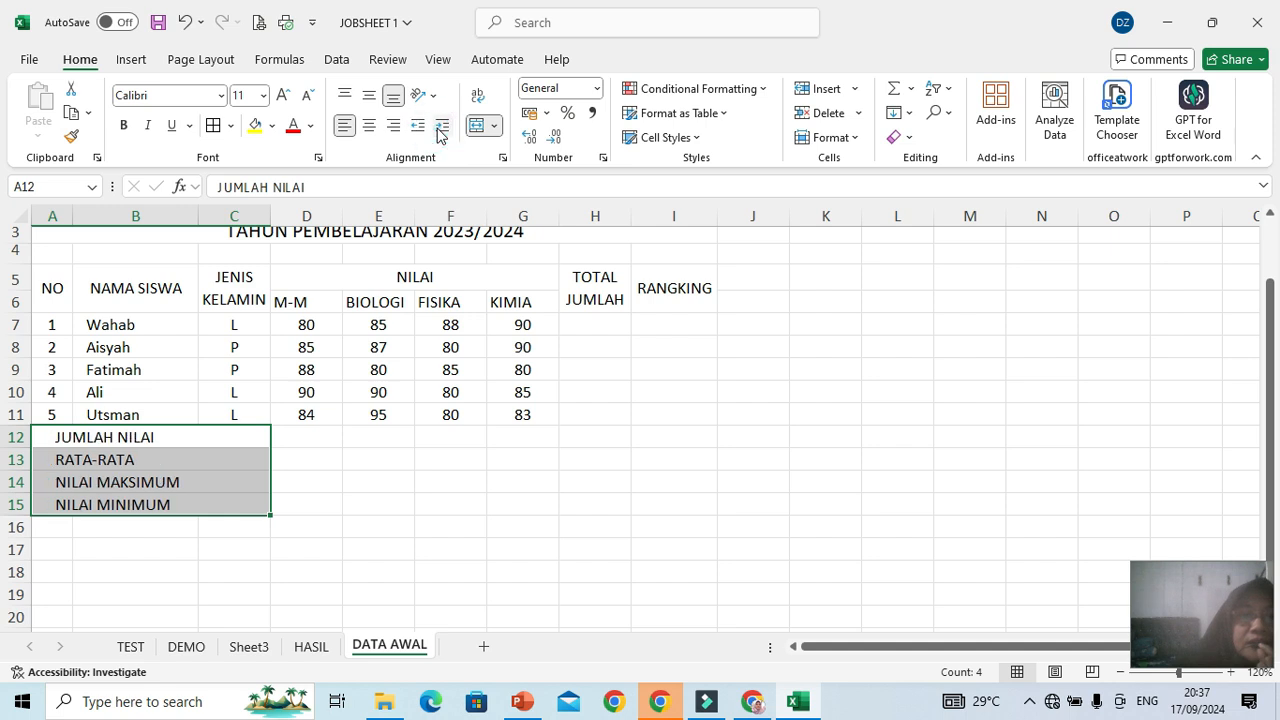
{"action": "left_click", "coordinate": [438, 128]}
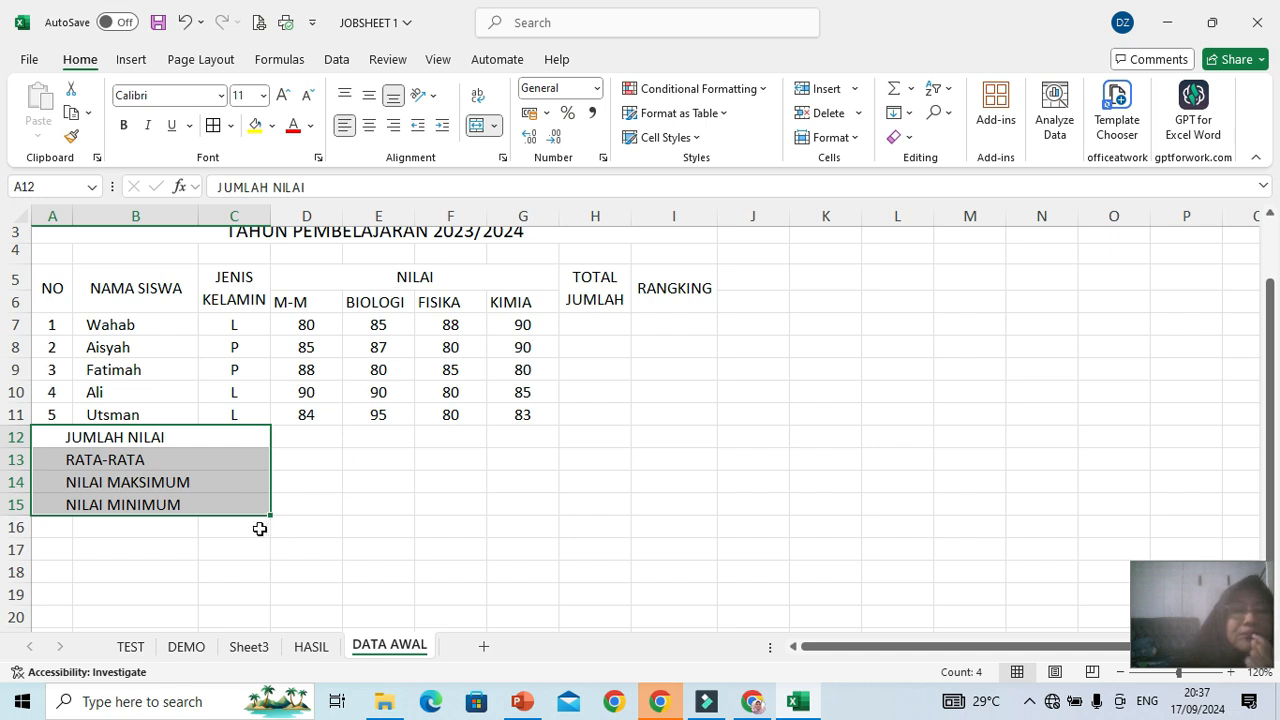
{"action": "left_click", "coordinate": [243, 452]}
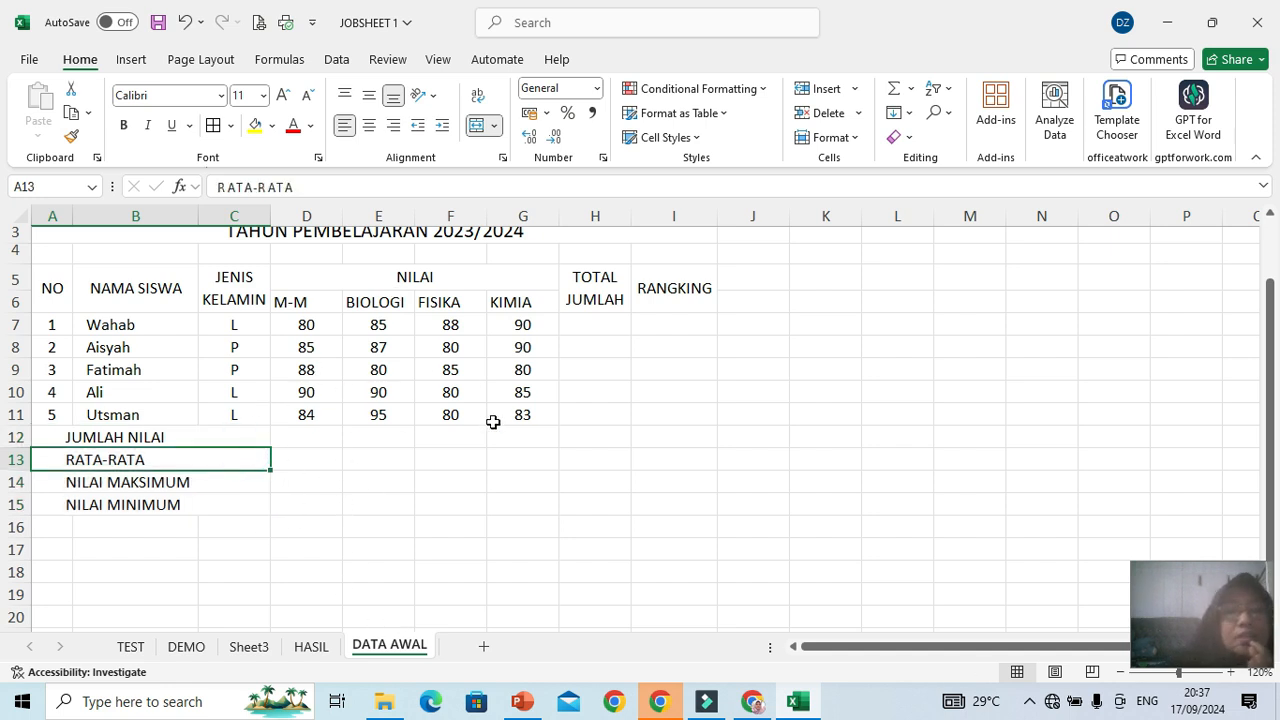
{"action": "scroll", "coordinate": [302, 371], "scroll_direction": "down", "scroll_amount": 1}
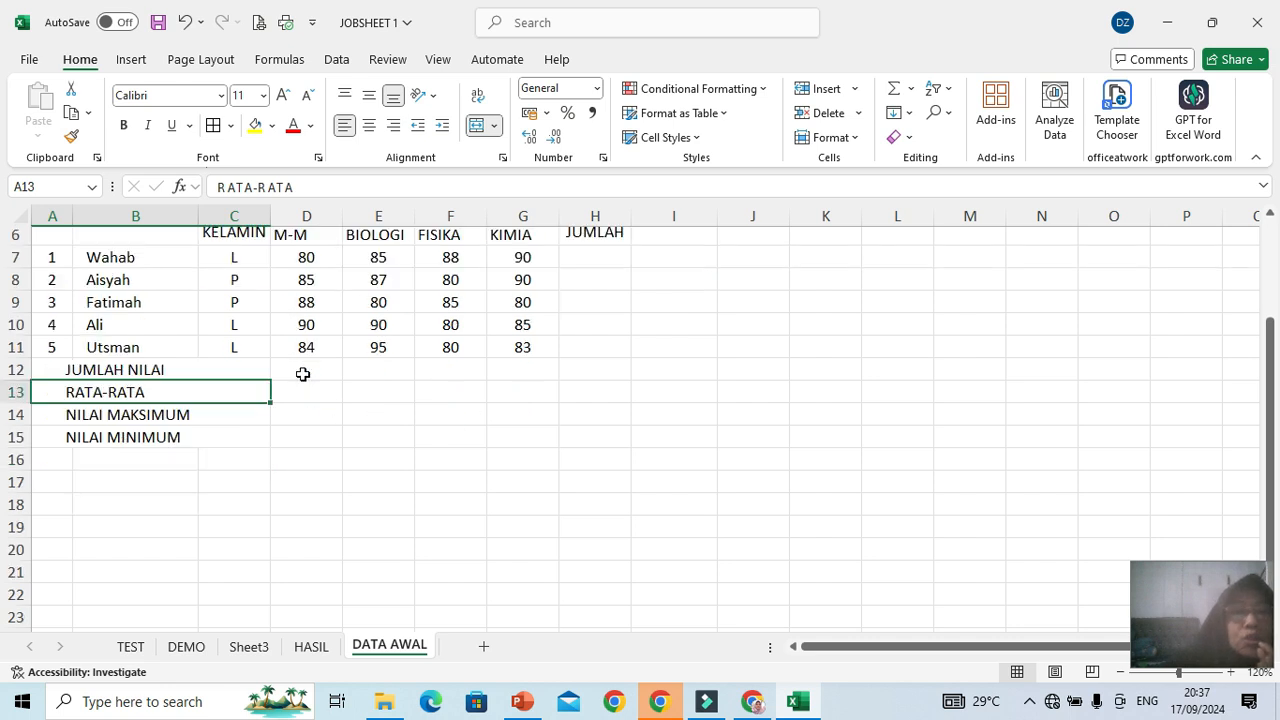
{"action": "scroll", "coordinate": [302, 376], "scroll_direction": "up", "scroll_amount": 1}
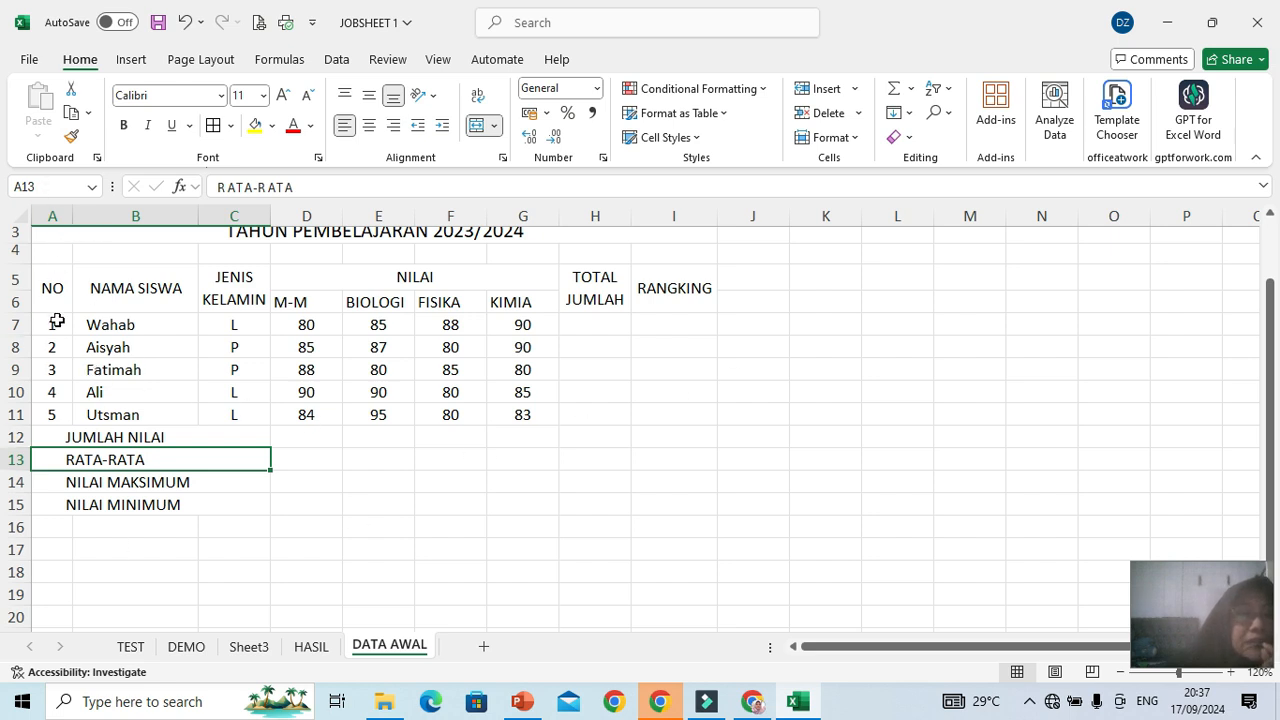
Apply all borders to the whole grade table, A5:I15
{"action": "left_click_drag", "start_coordinate": [47, 287], "coordinate": [673, 507]}
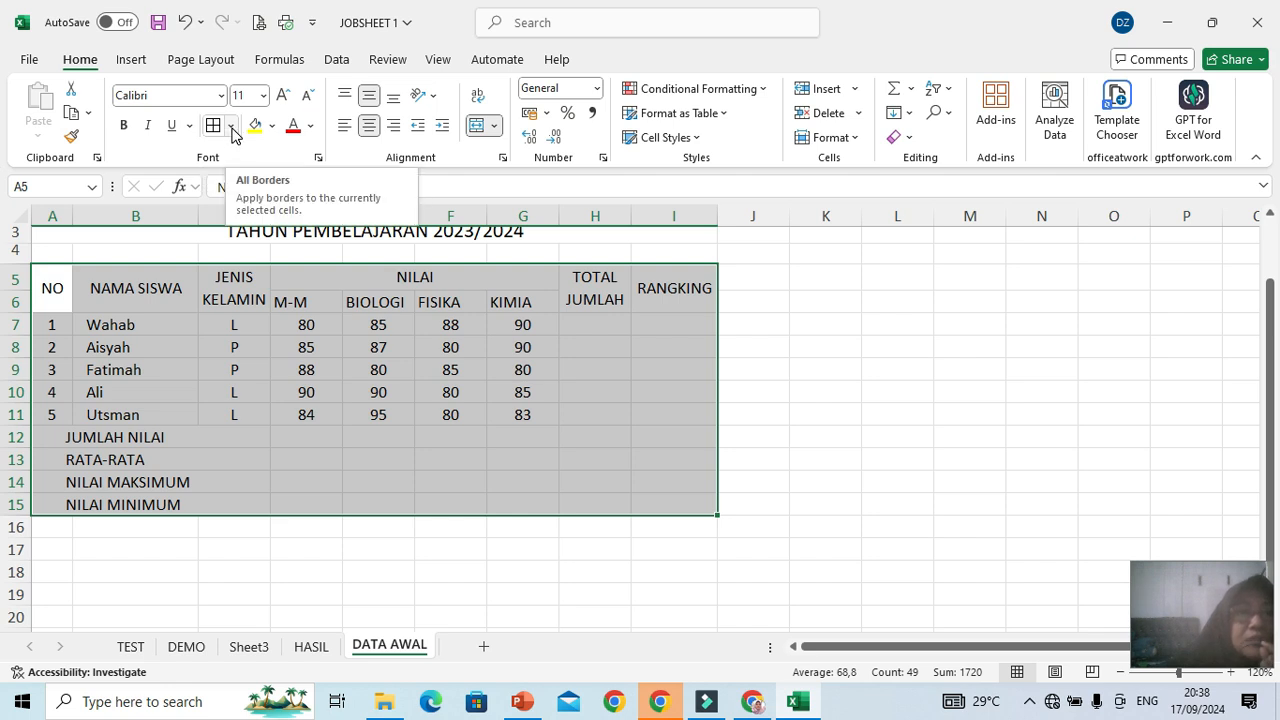
{"action": "left_click", "coordinate": [231, 127]}
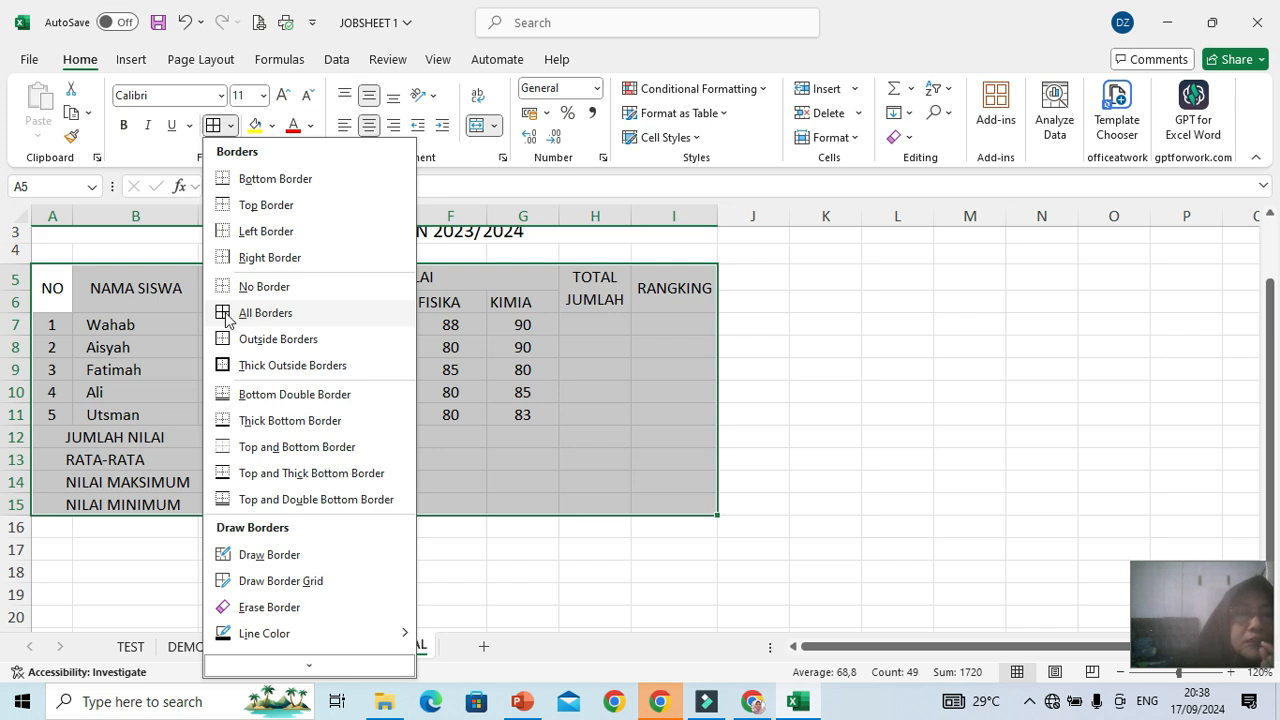
{"action": "left_click", "coordinate": [225, 312]}
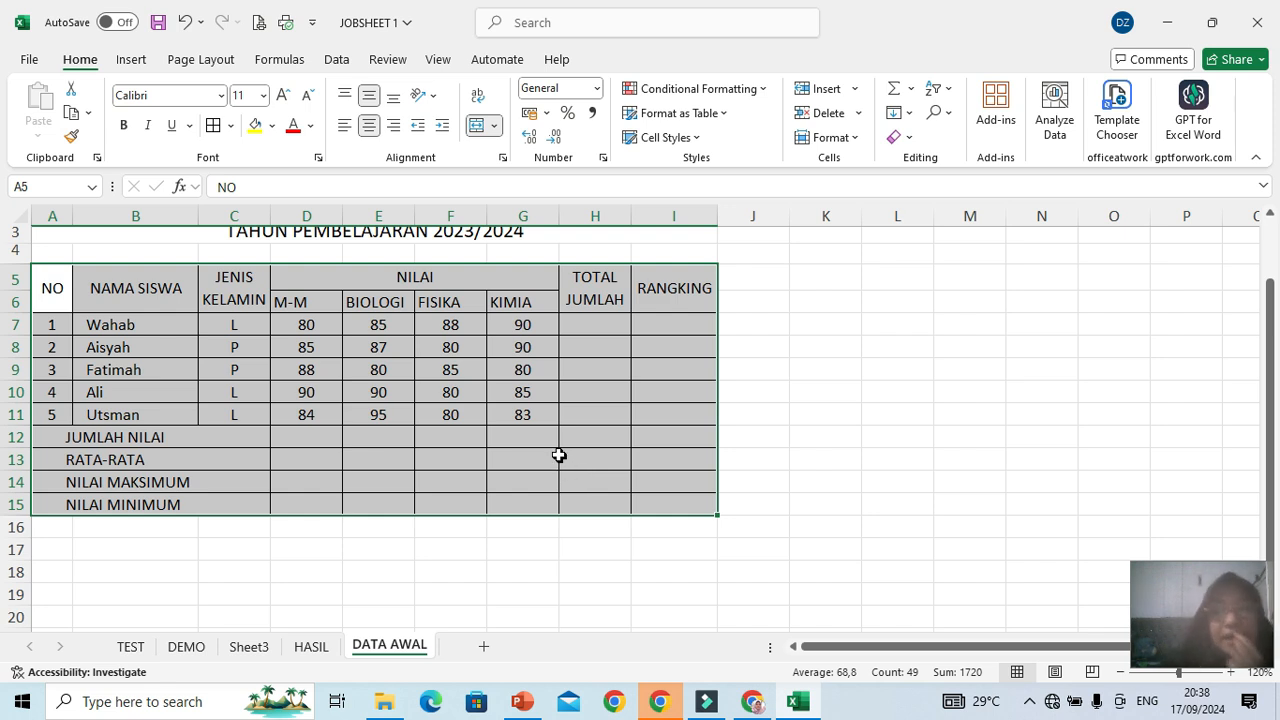
Center the subject headers M-M, BIOLOGI, FISIKA and KIMIA in D6:G6 horizontally
{"action": "left_click", "coordinate": [305, 343]}
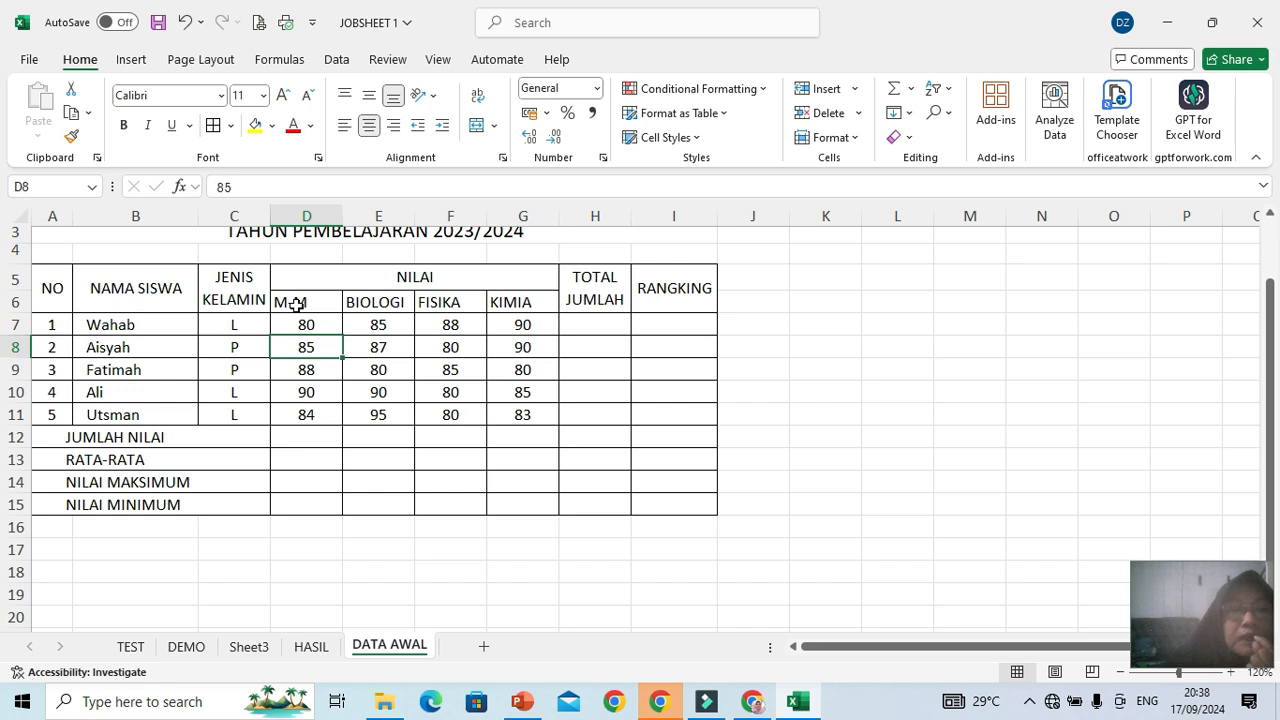
{"action": "left_click_drag", "start_coordinate": [297, 305], "coordinate": [529, 298]}
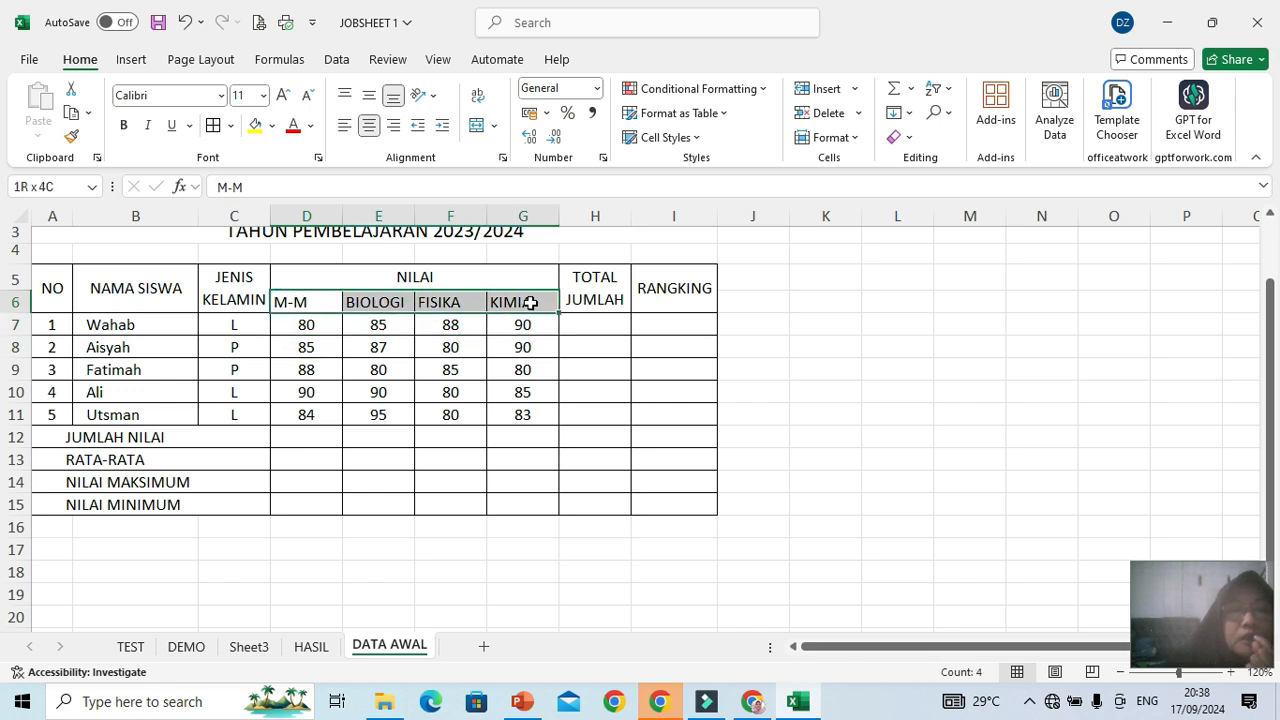
{"action": "left_click", "coordinate": [368, 130]}
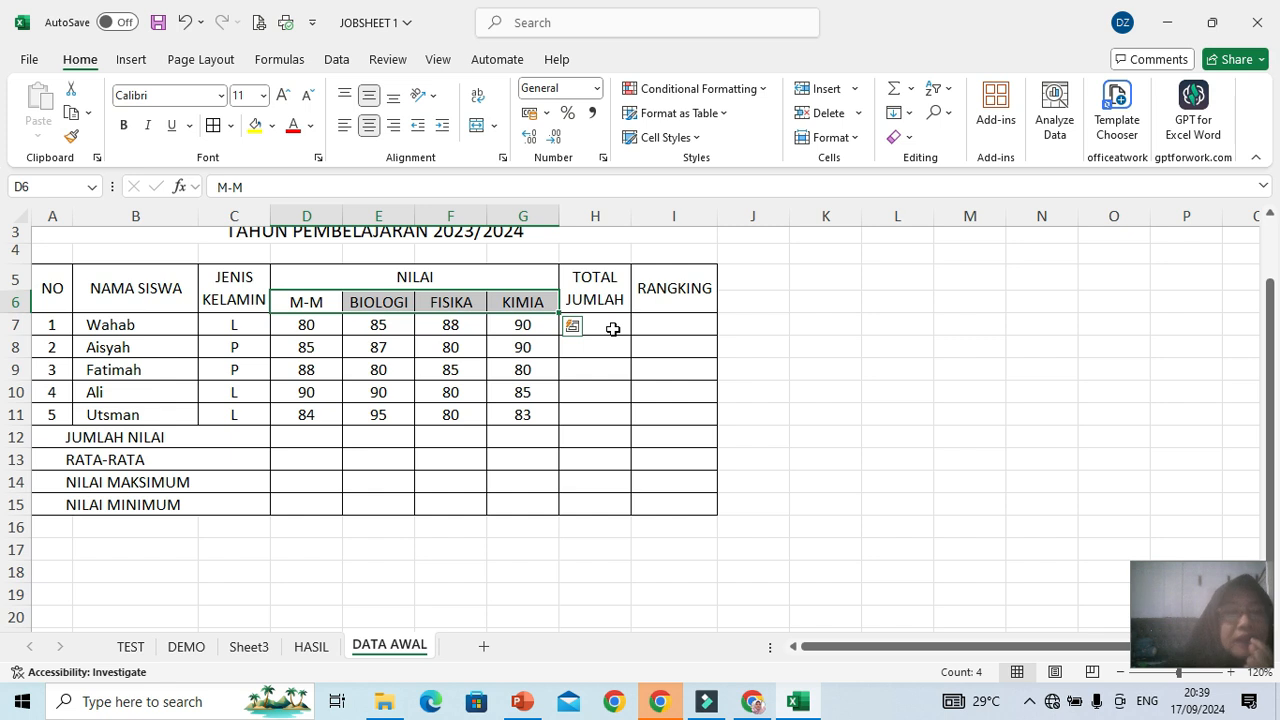
Enter =SUM(D7:G7) in H7 to total the first student's grades under TOTAL JUMLAH
{"action": "left_click", "coordinate": [613, 328]}
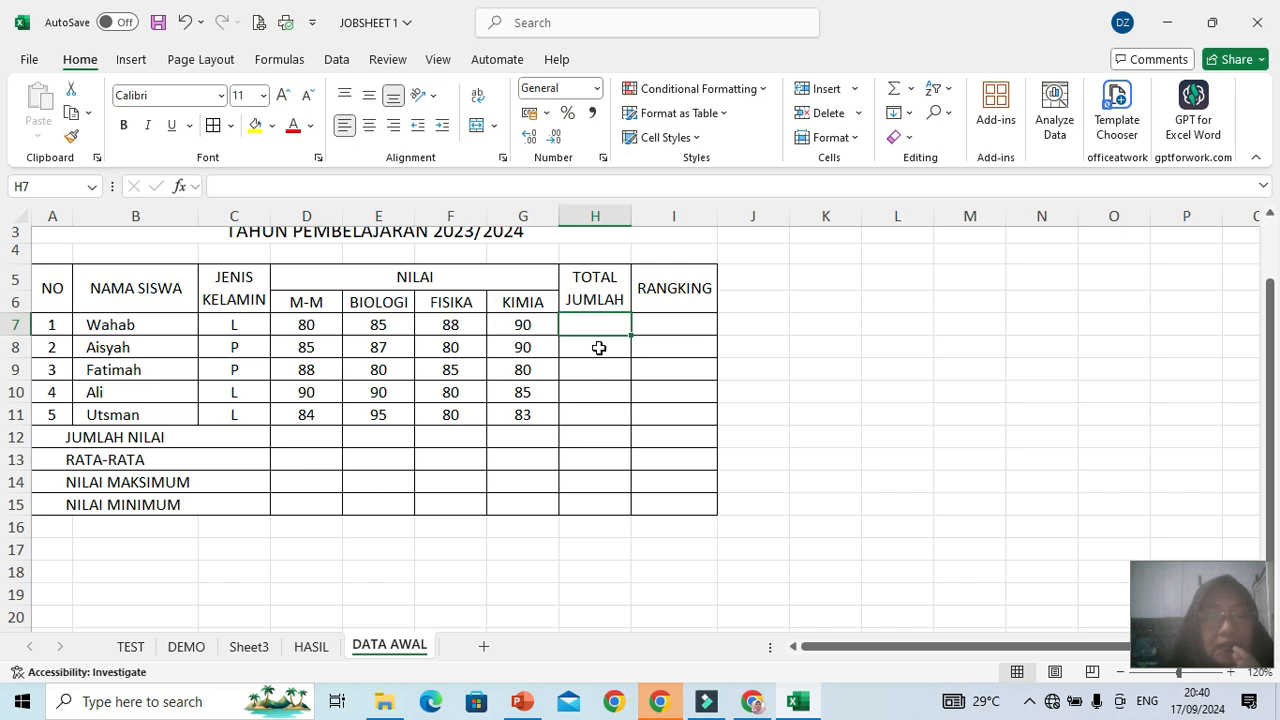
{"action": "type", "text": "="}
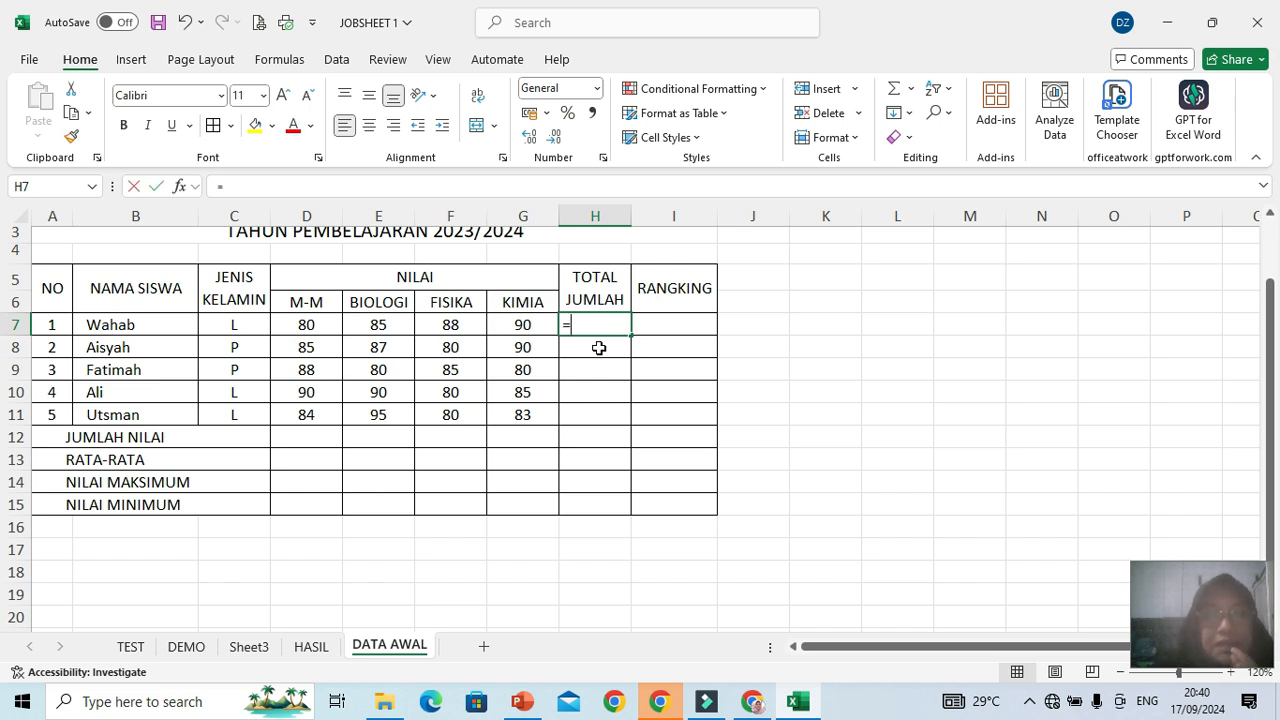
{"action": "type", "text": "SUM"}
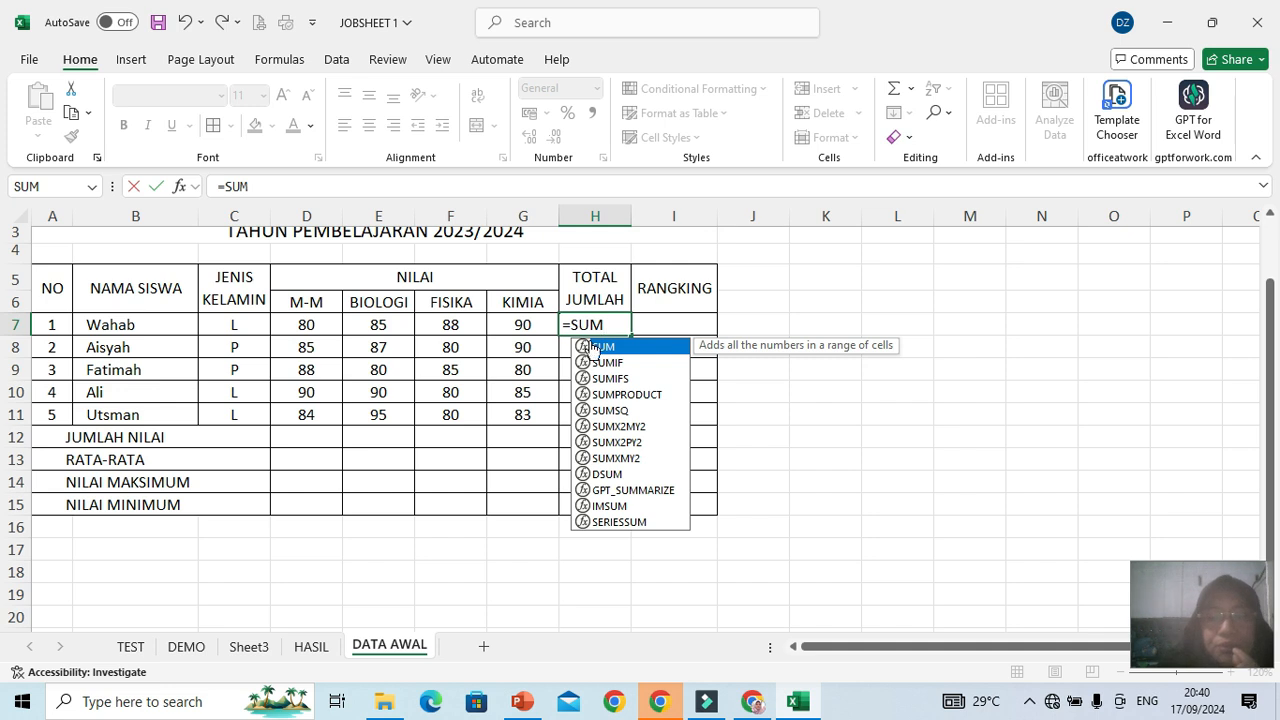
{"action": "double_click", "coordinate": [603, 346]}
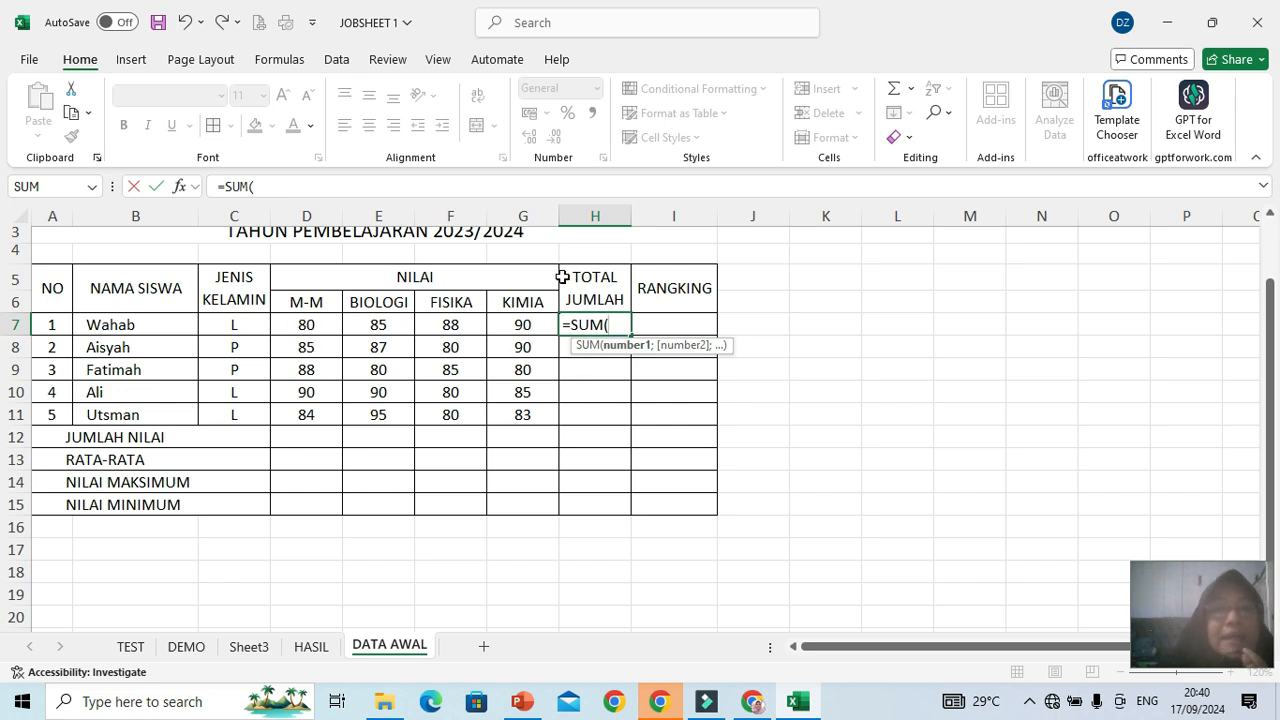
{"action": "left_click_drag", "start_coordinate": [306, 324], "coordinate": [514, 328]}
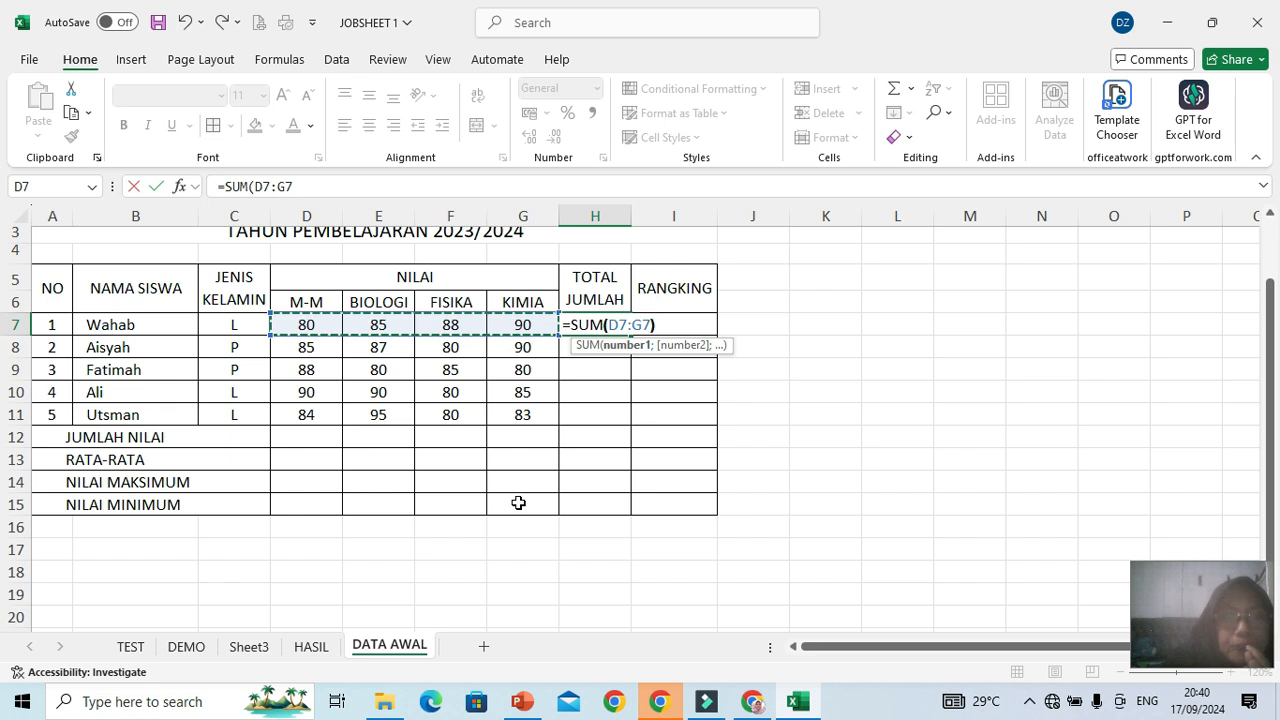
{"action": "type", "text": ")"}
{"action": "key", "text": "Return"}
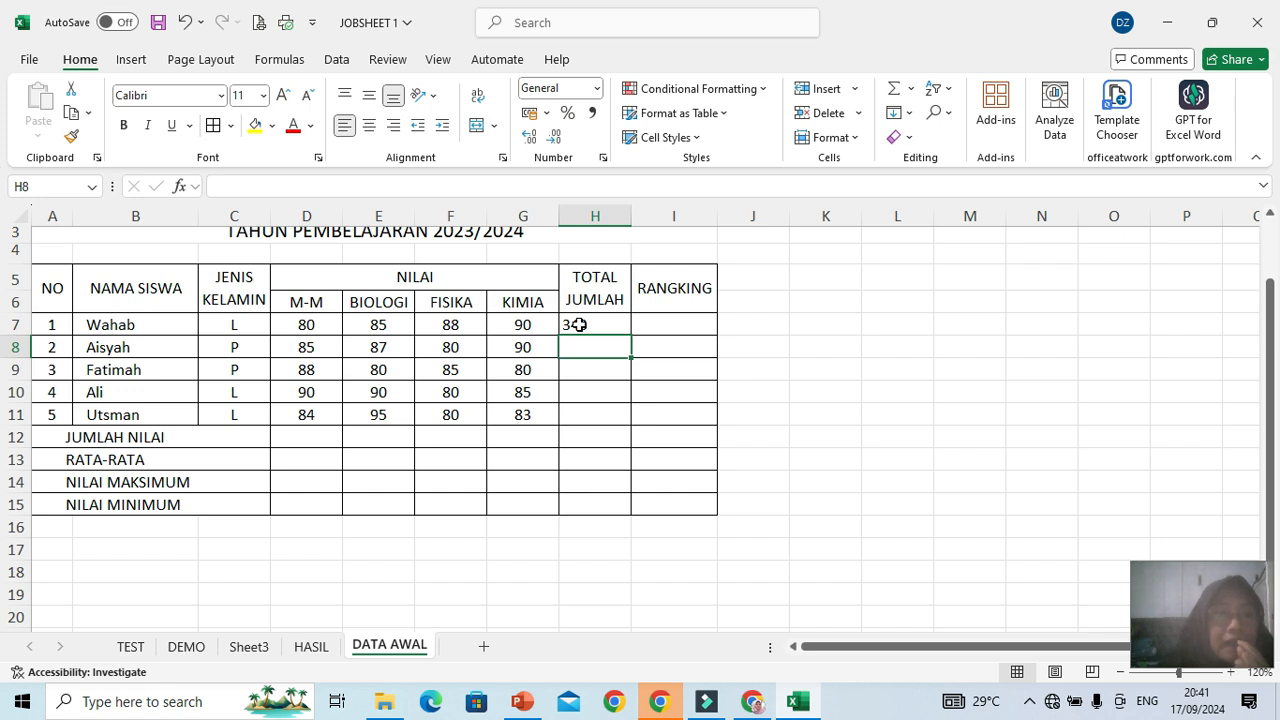
Fill the total formula from H7 down to H11 and center the totals horizontally
{"action": "left_click", "coordinate": [585, 322]}
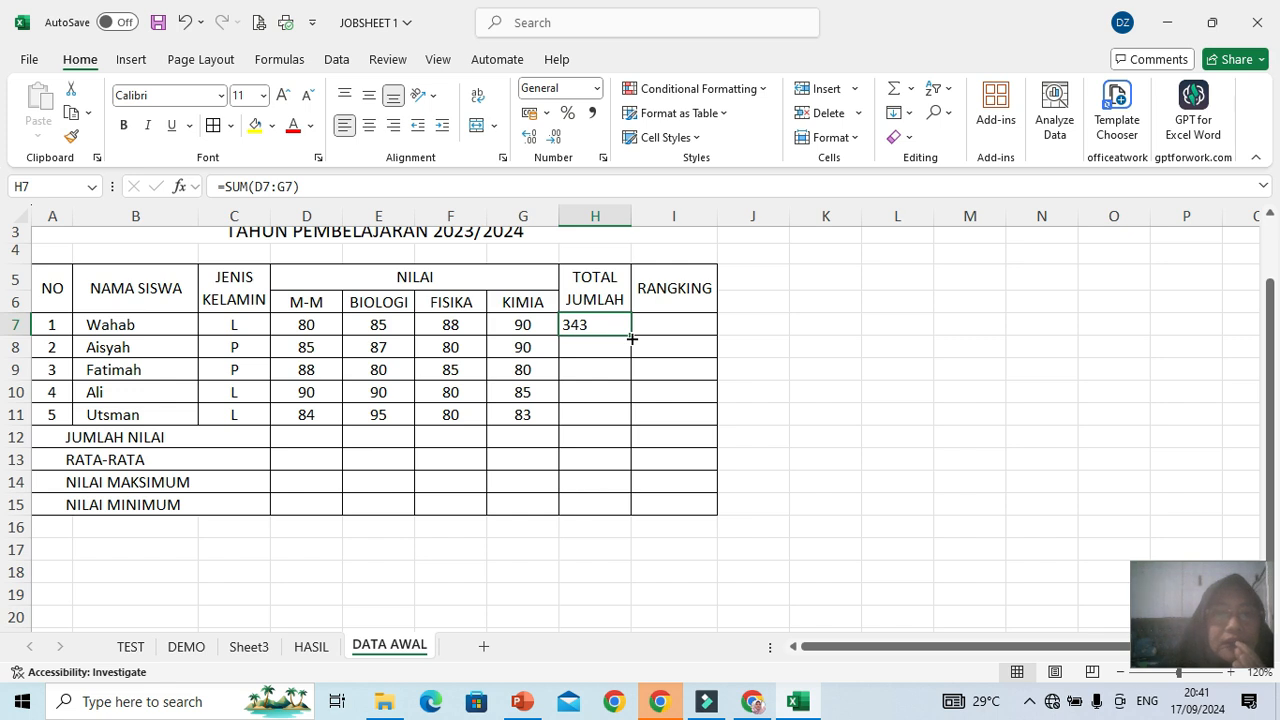
{"action": "left_click_drag", "start_coordinate": [632, 339], "coordinate": [632, 339]}
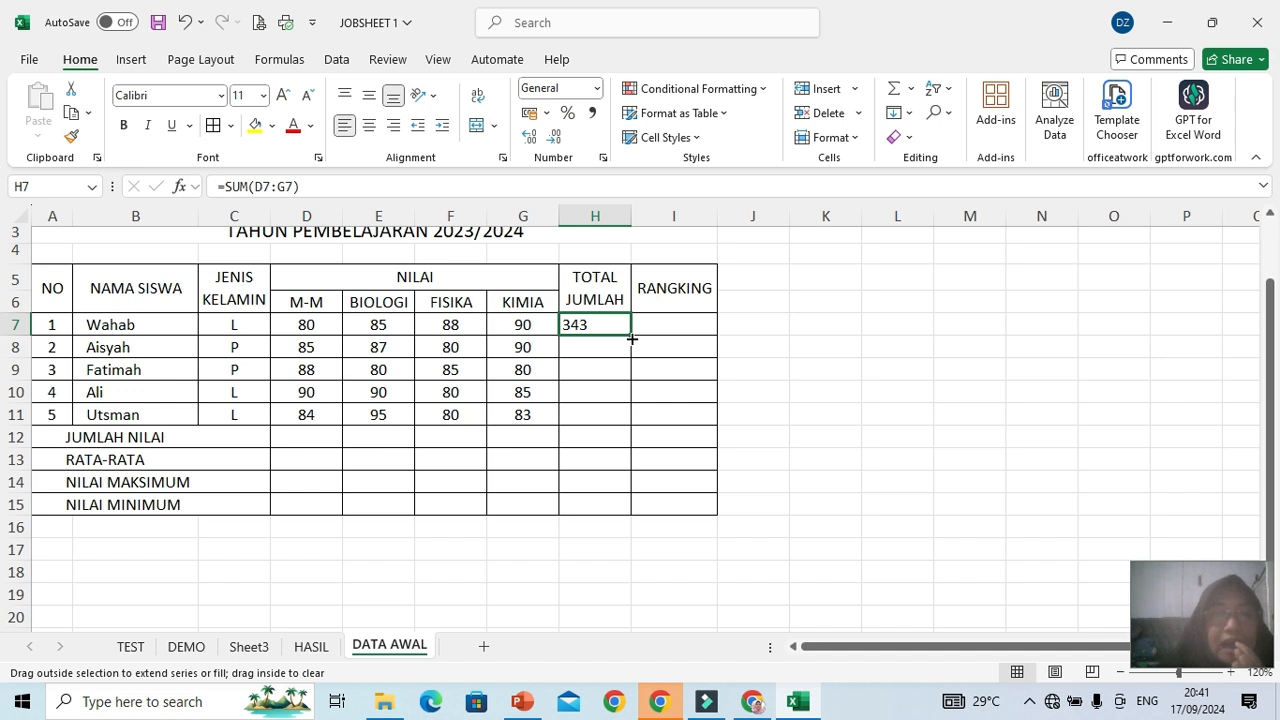
{"action": "left_click_drag", "start_coordinate": [632, 339], "coordinate": [628, 421]}
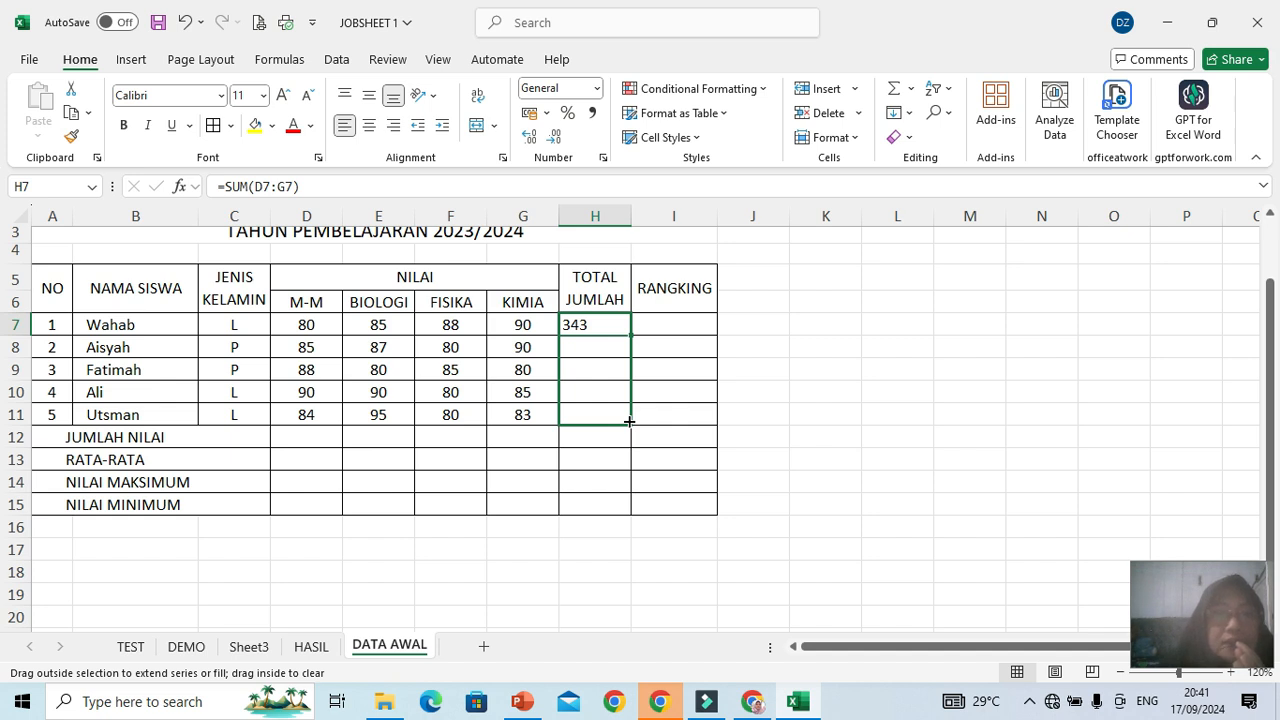
{"action": "left_click_drag", "start_coordinate": [628, 421], "coordinate": [630, 423]}
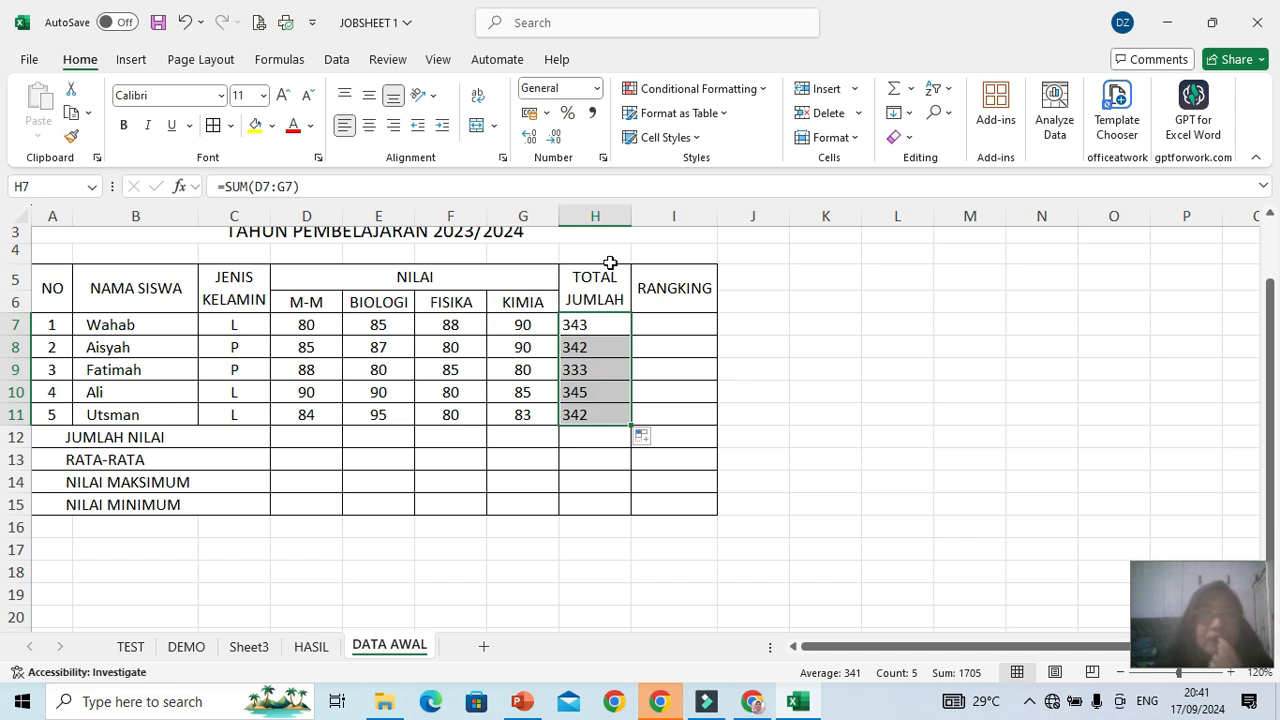
{"action": "left_click", "coordinate": [370, 128]}
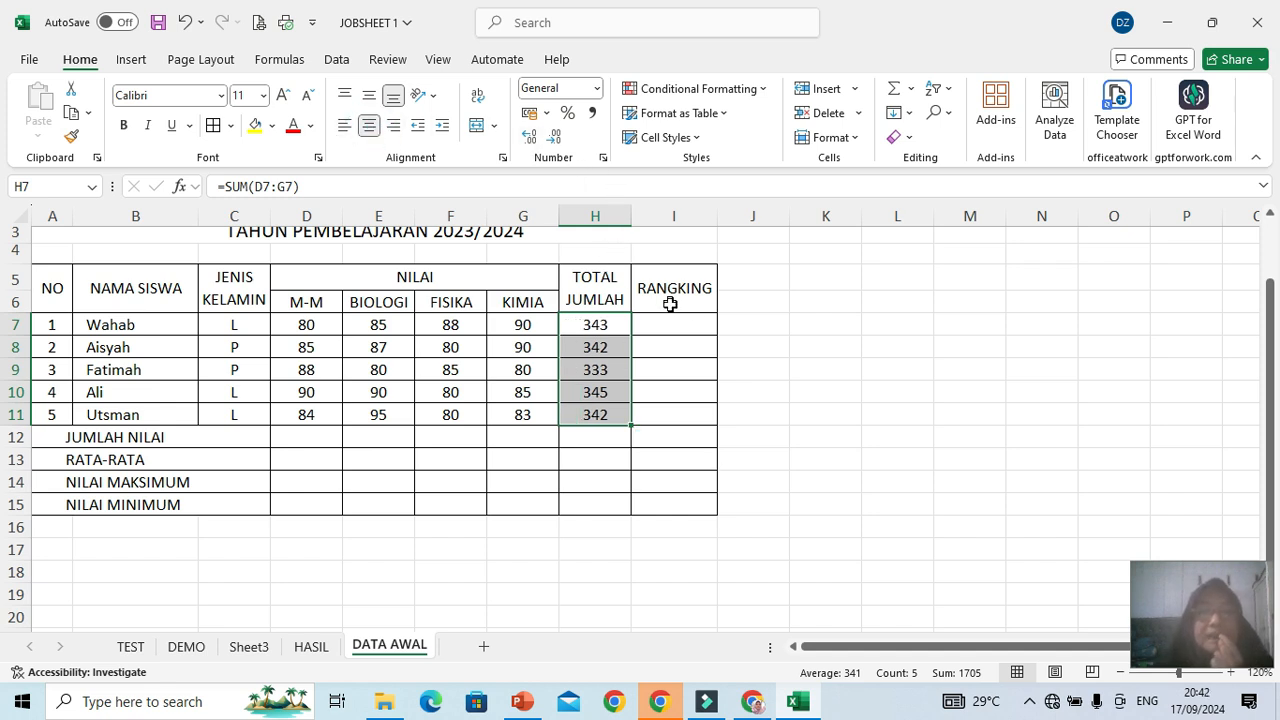
Enter =RANK(H7;$H$7:$H$11;0) in I7 to rank the first student's total in descending order under RANGKING
{"action": "left_click", "coordinate": [699, 328]}
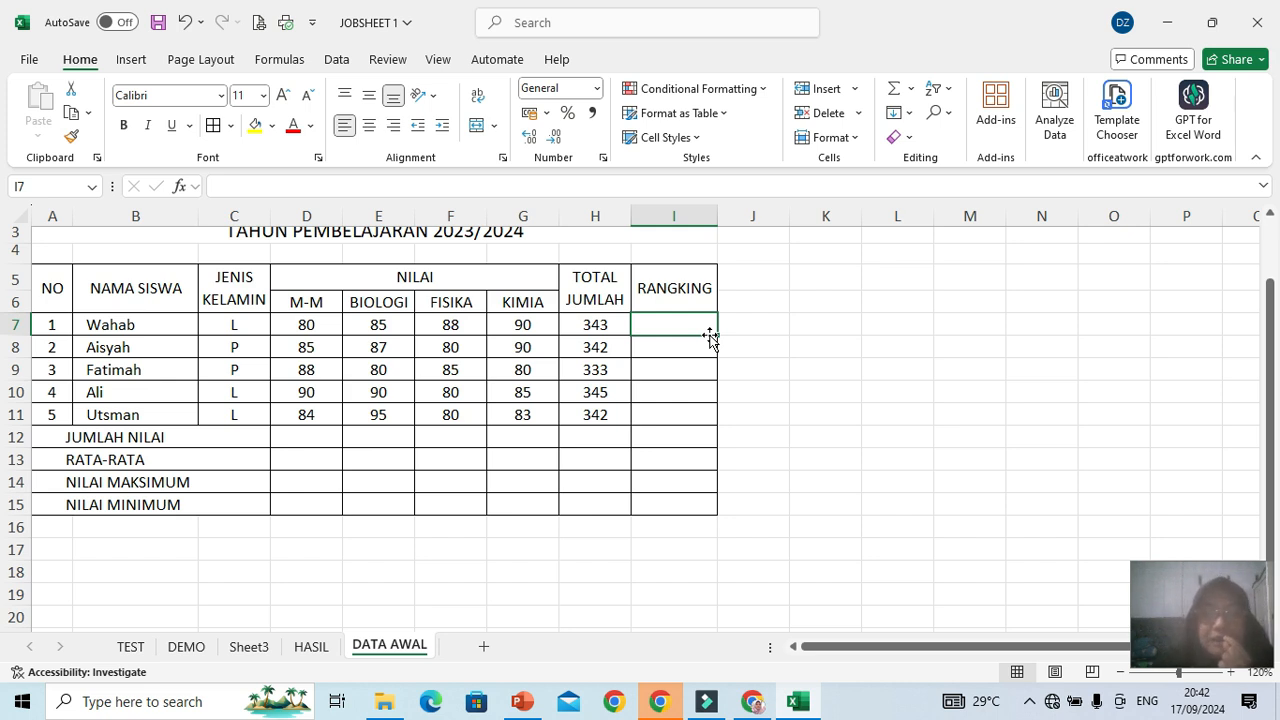
{"action": "type", "text": "=RA"}
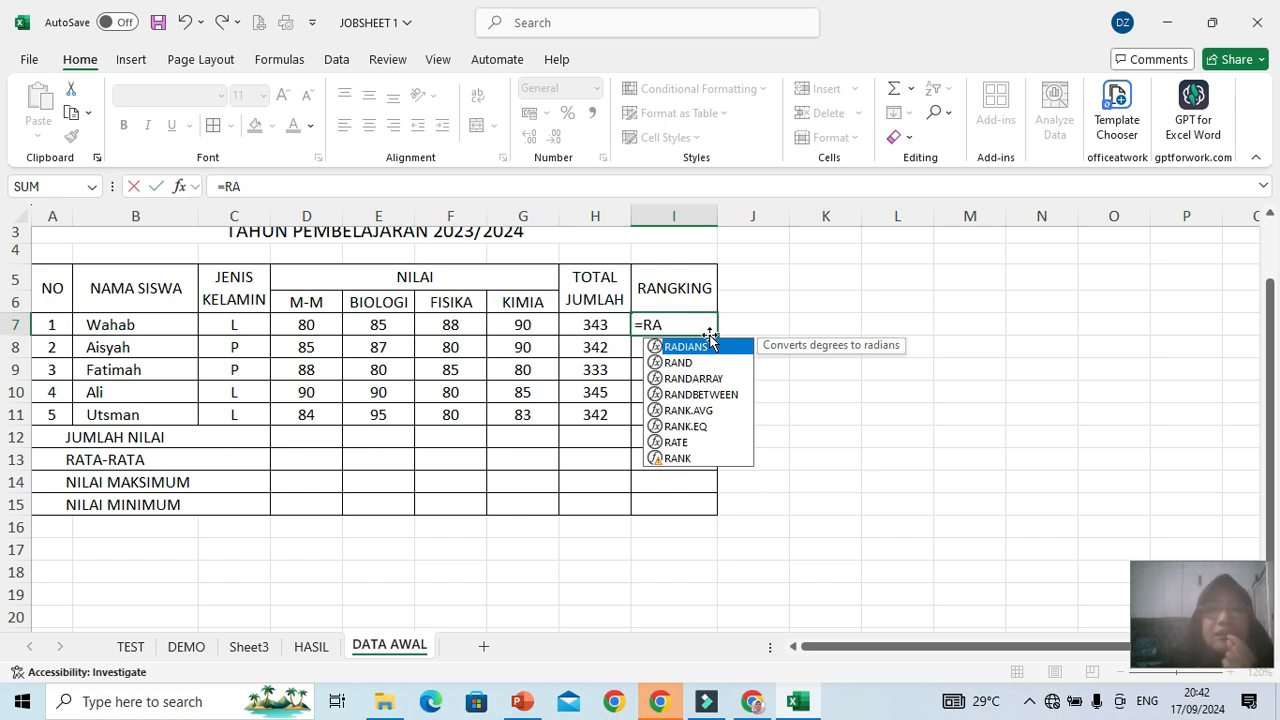
{"action": "type", "text": "NK"}
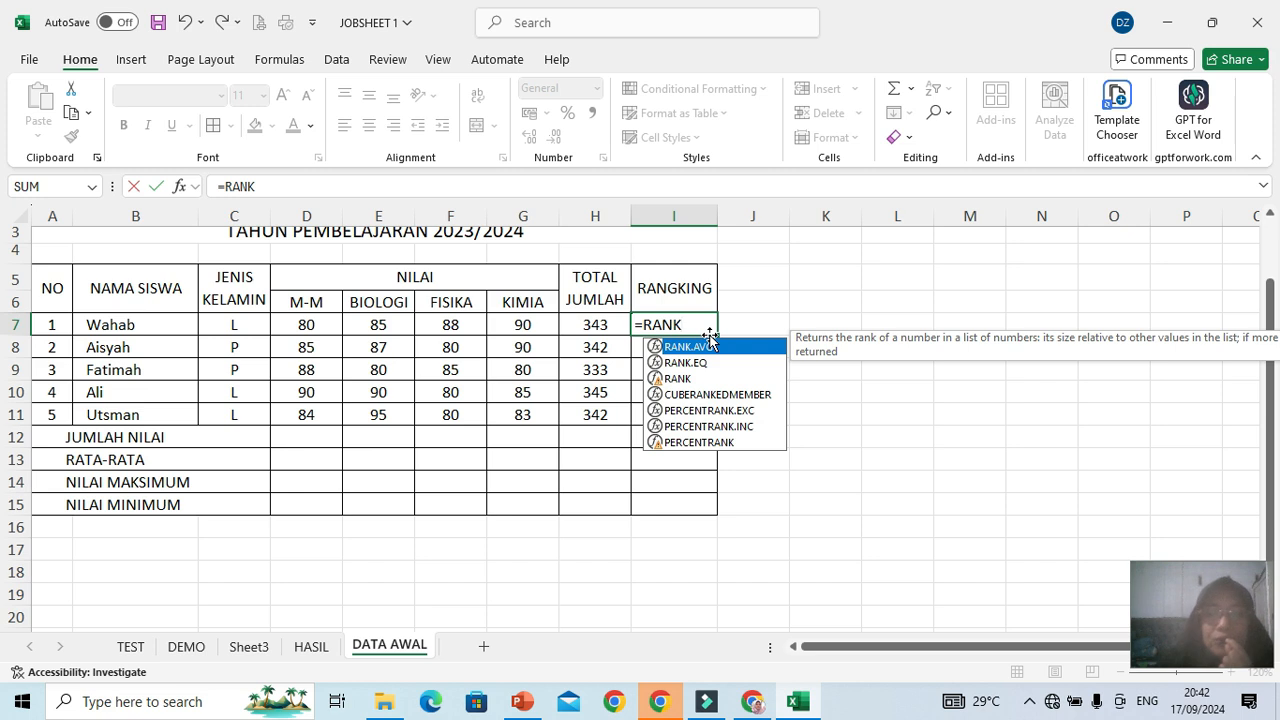
{"action": "type", "text": "("}
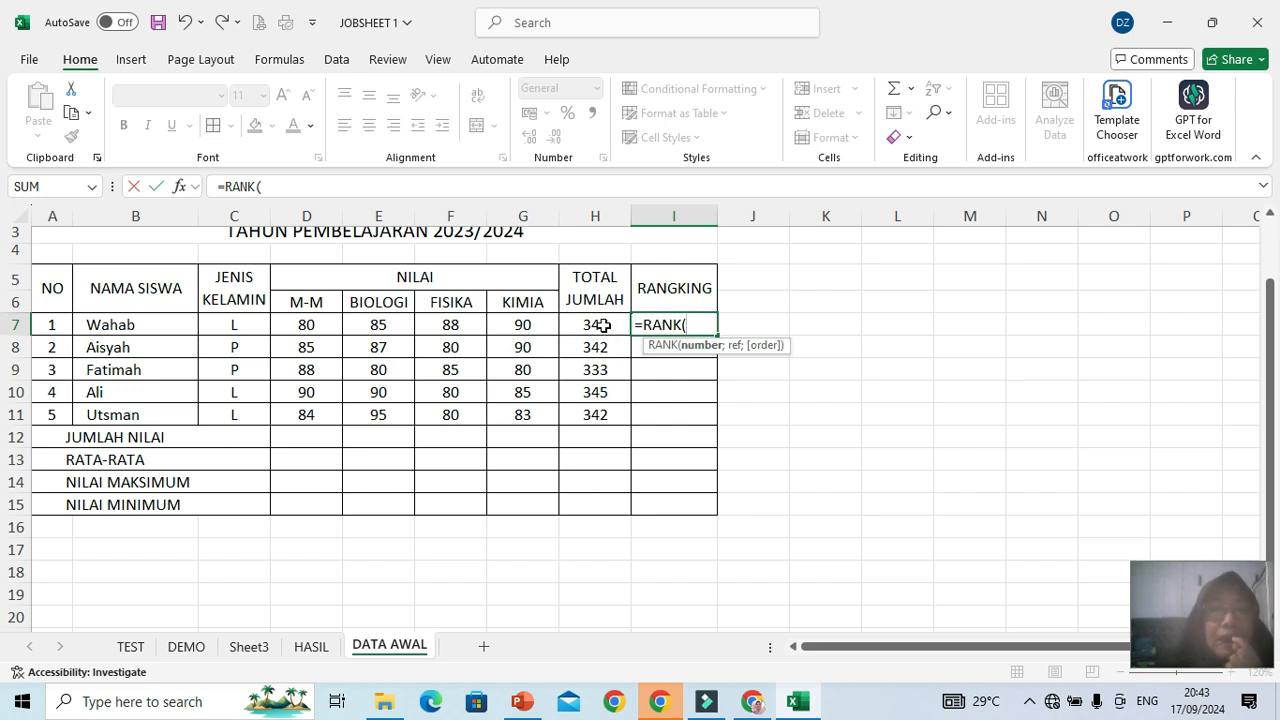
{"action": "left_click", "coordinate": [603, 325]}
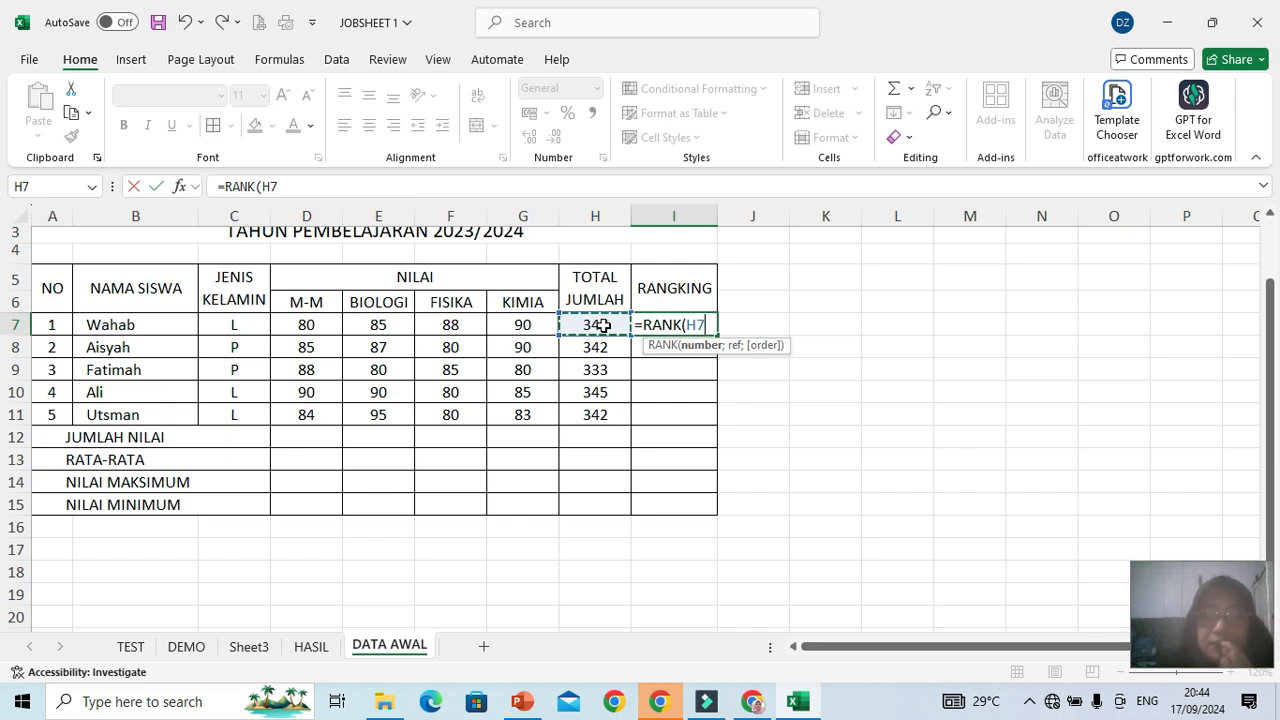
{"action": "type", "text": ";"}
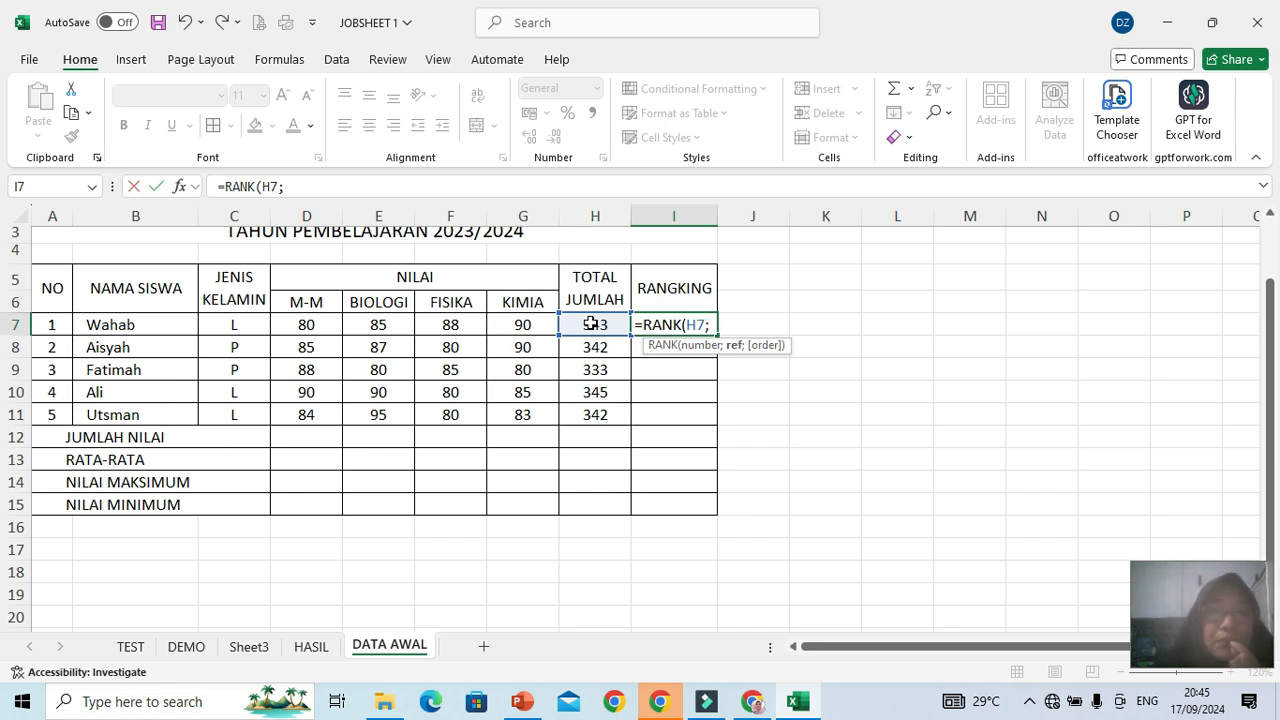
{"action": "left_click", "coordinate": [591, 324]}
{"action": "left_click_drag", "start_coordinate": [591, 338], "coordinate": [603, 410]}
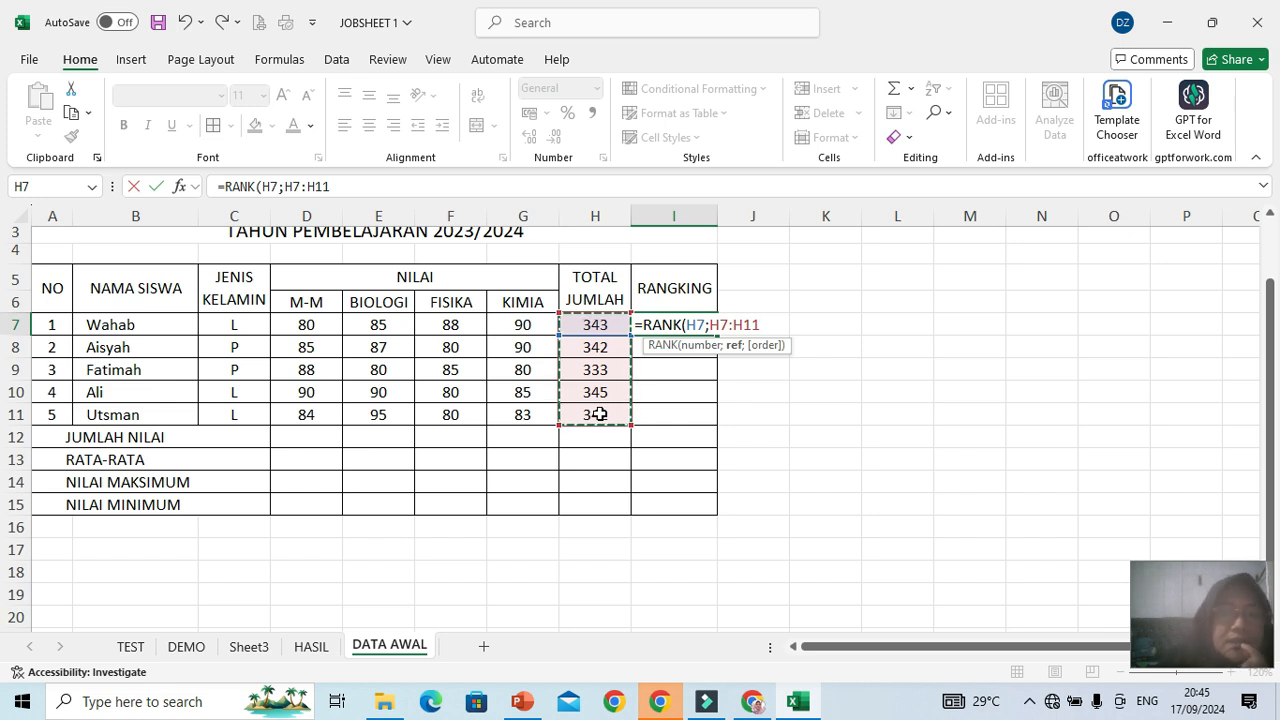
{"action": "key", "text": "F4"}
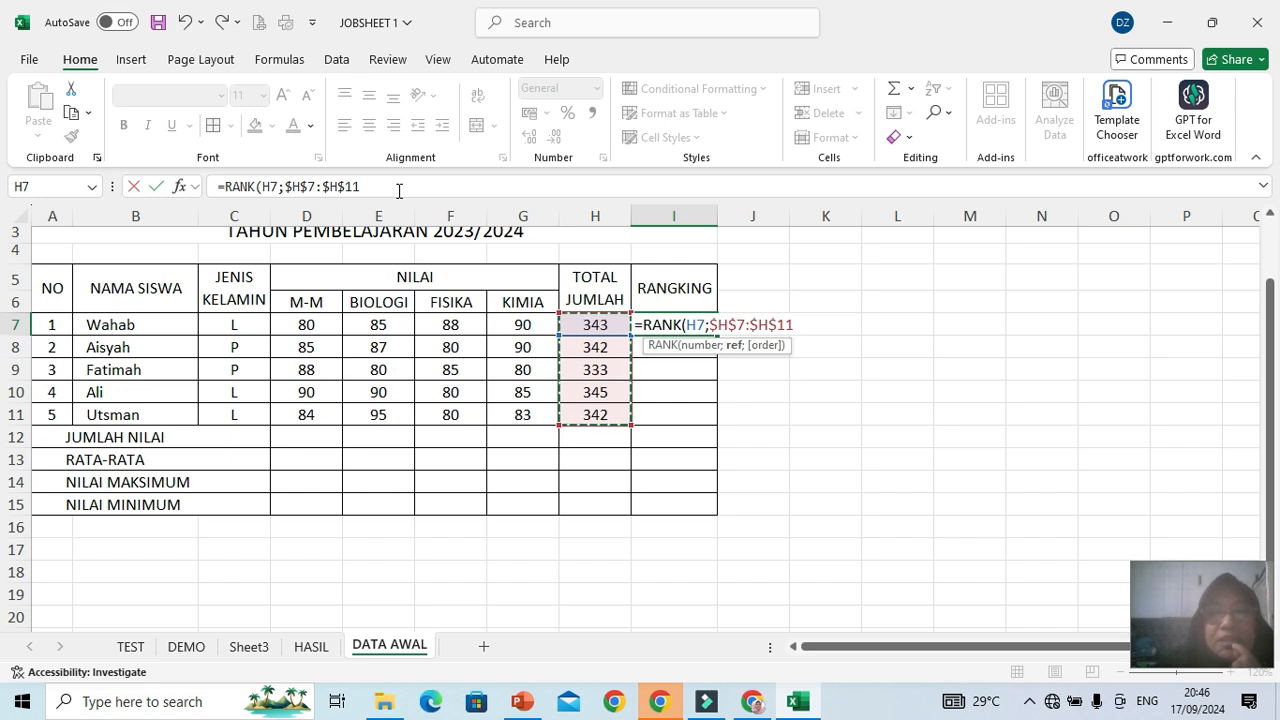
{"action": "type", "text": ";"}
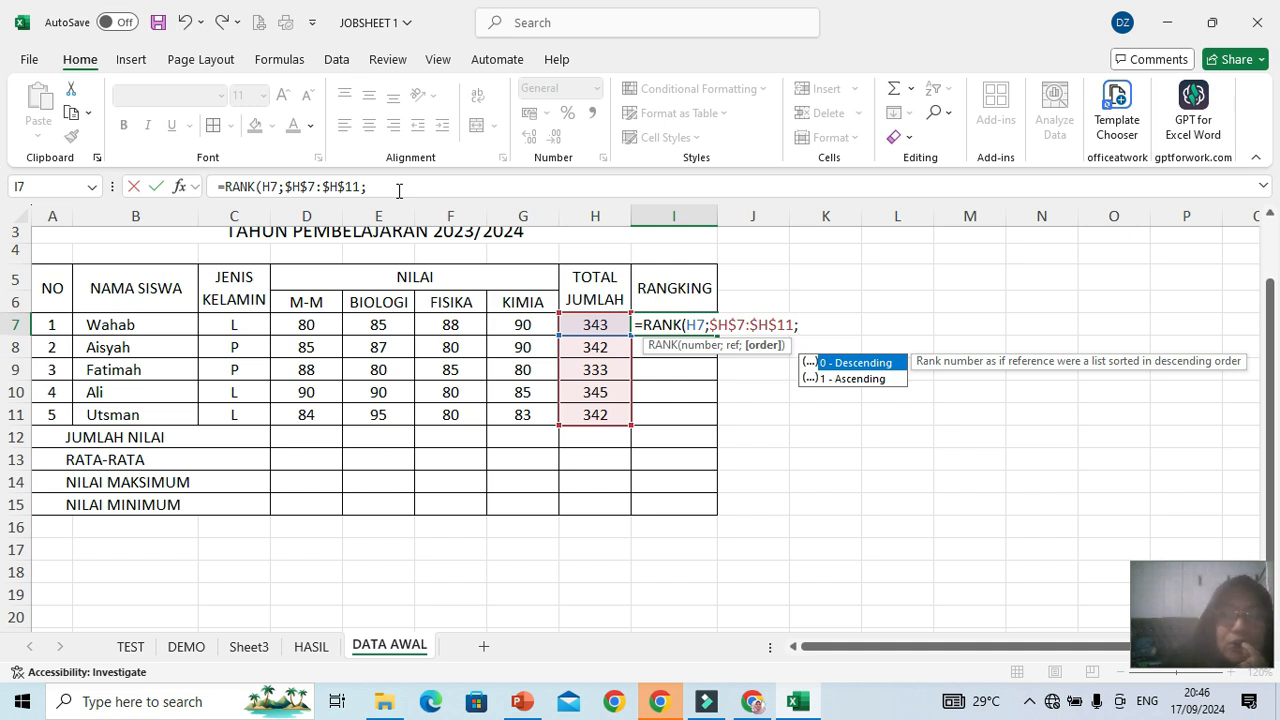
{"action": "type", "text": "0"}
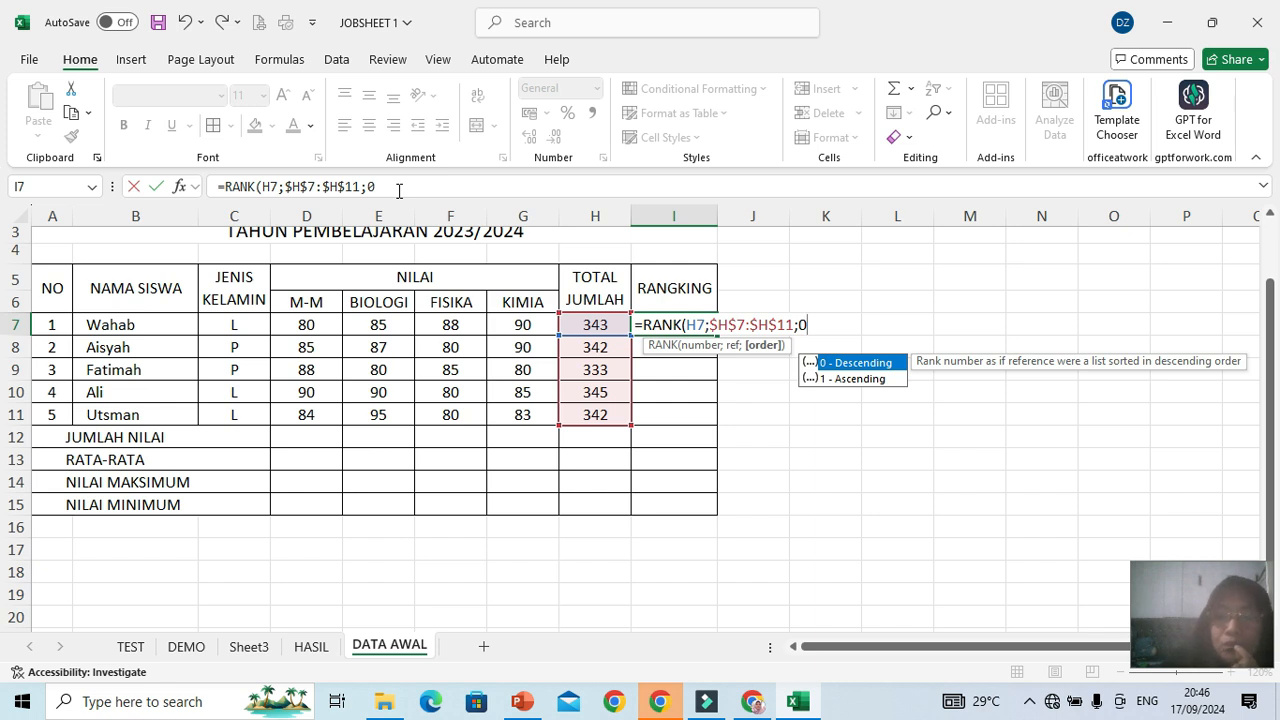
{"action": "type", "text": ")"}
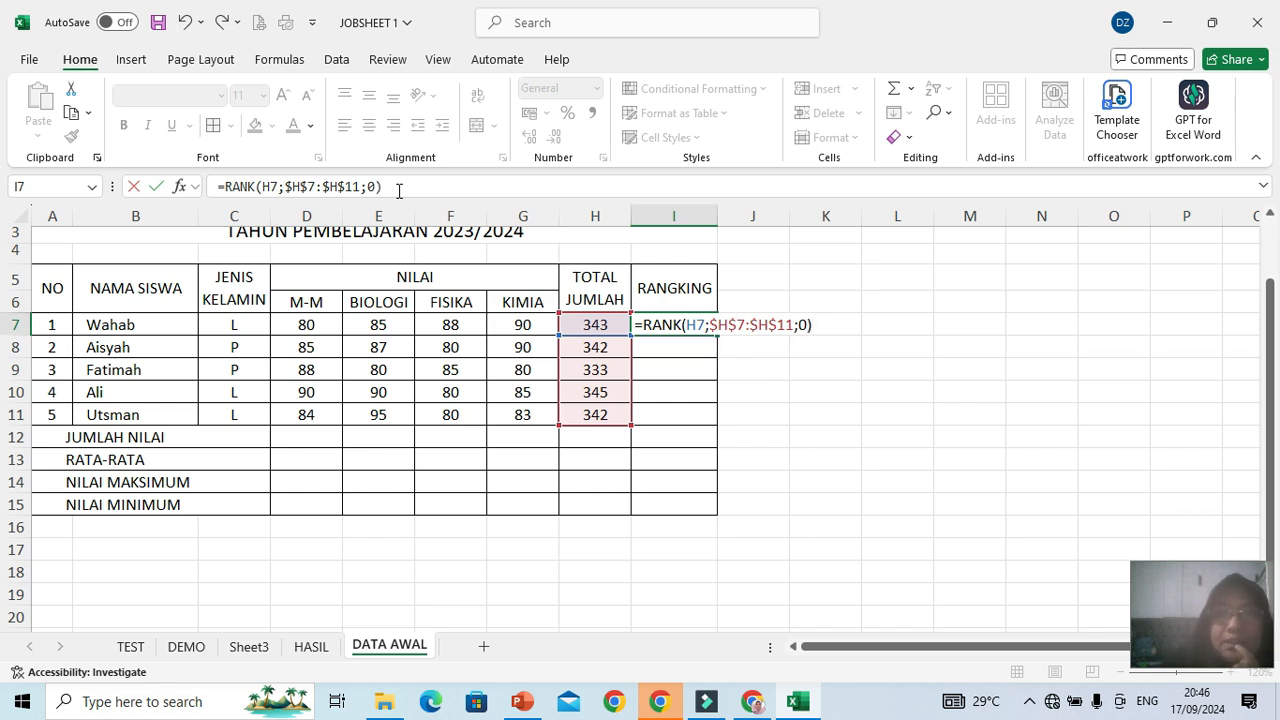
{"action": "key", "text": "Return"}
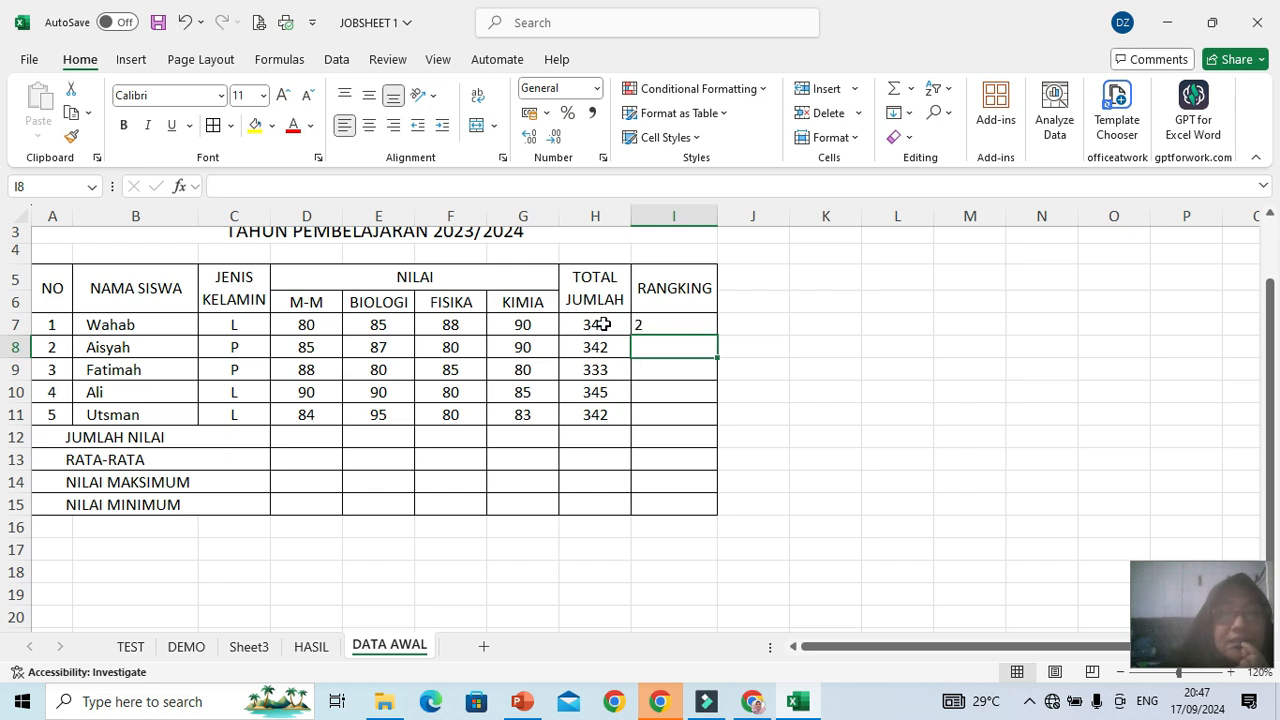
Fill the rank formula from I7 down to I11 and center the ranks horizontally
{"action": "left_click", "coordinate": [645, 324]}
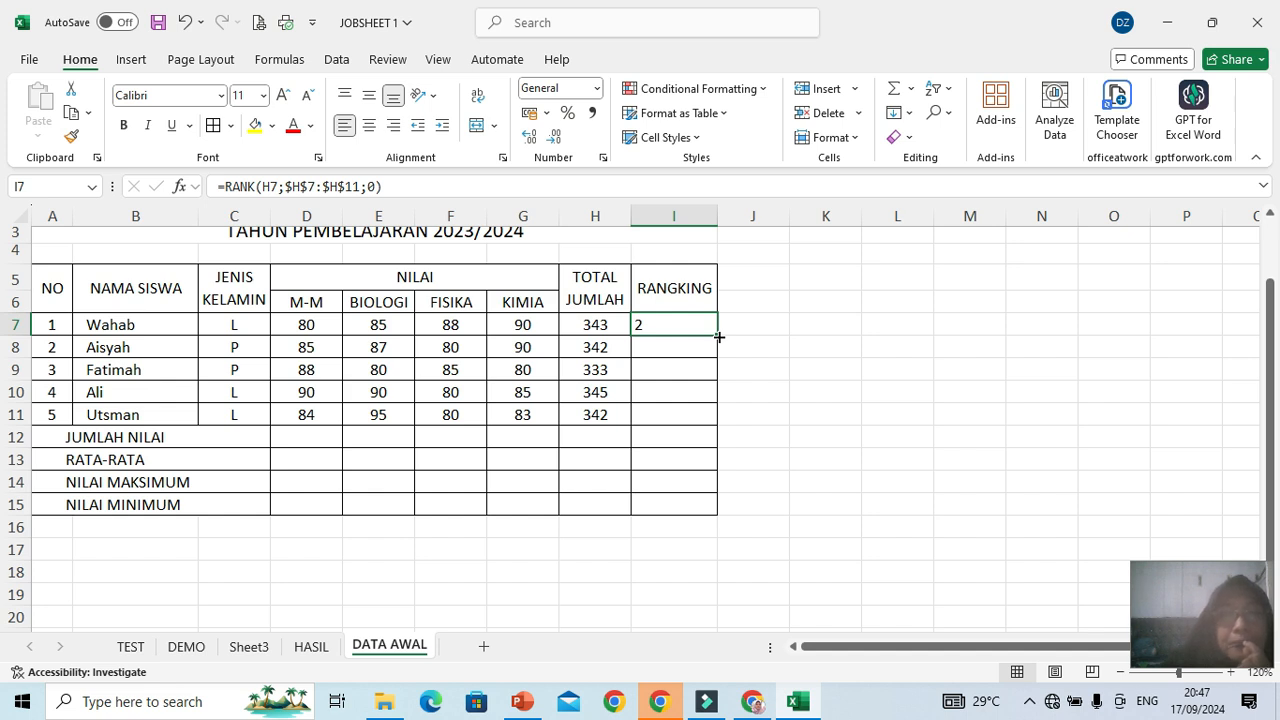
{"action": "left_click_drag", "start_coordinate": [719, 338], "coordinate": [711, 423]}
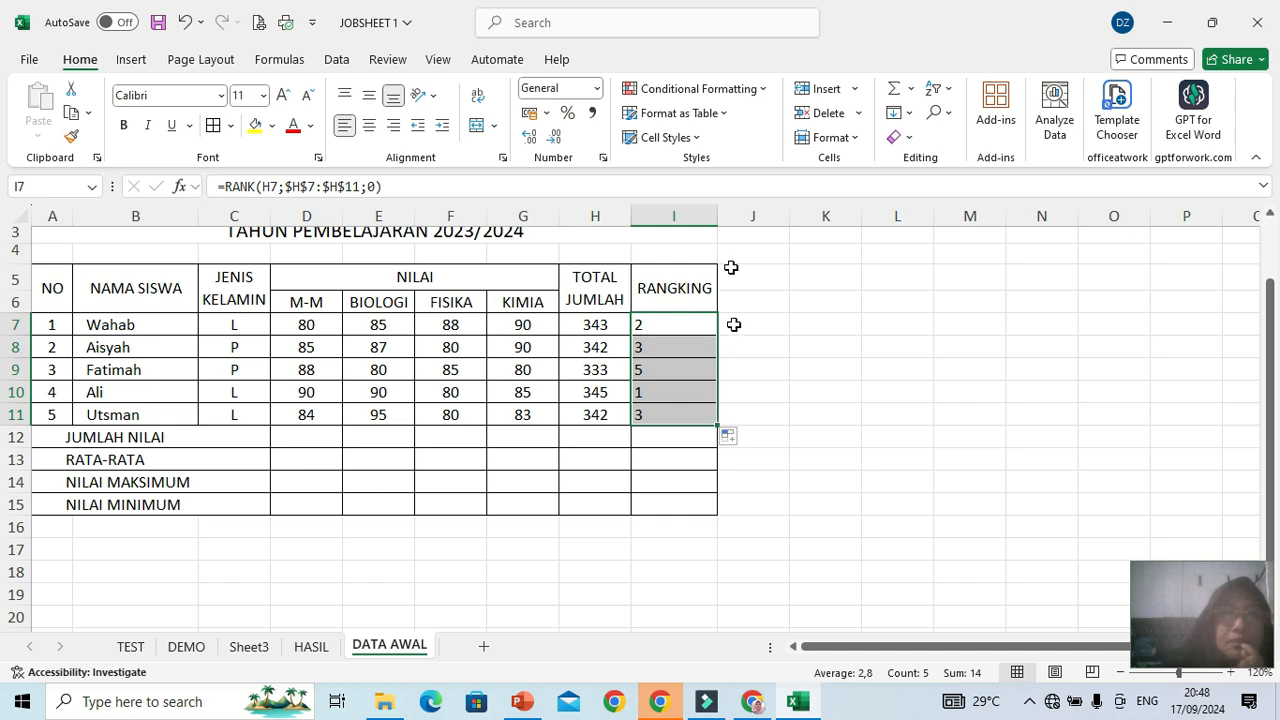
{"action": "left_click", "coordinate": [370, 126]}
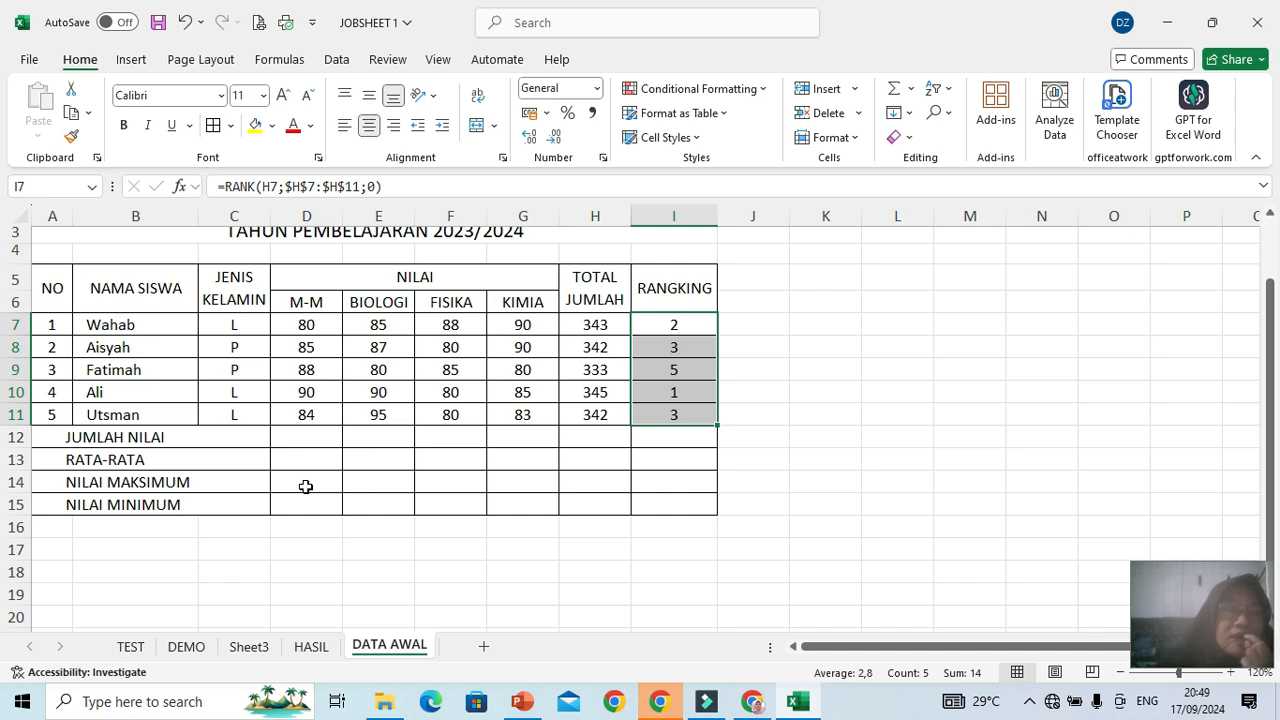
Enter =SUM(D7:D11) in D12 to total the M-M grades in the JUMLAH NILAI row
{"action": "left_click", "coordinate": [305, 505]}
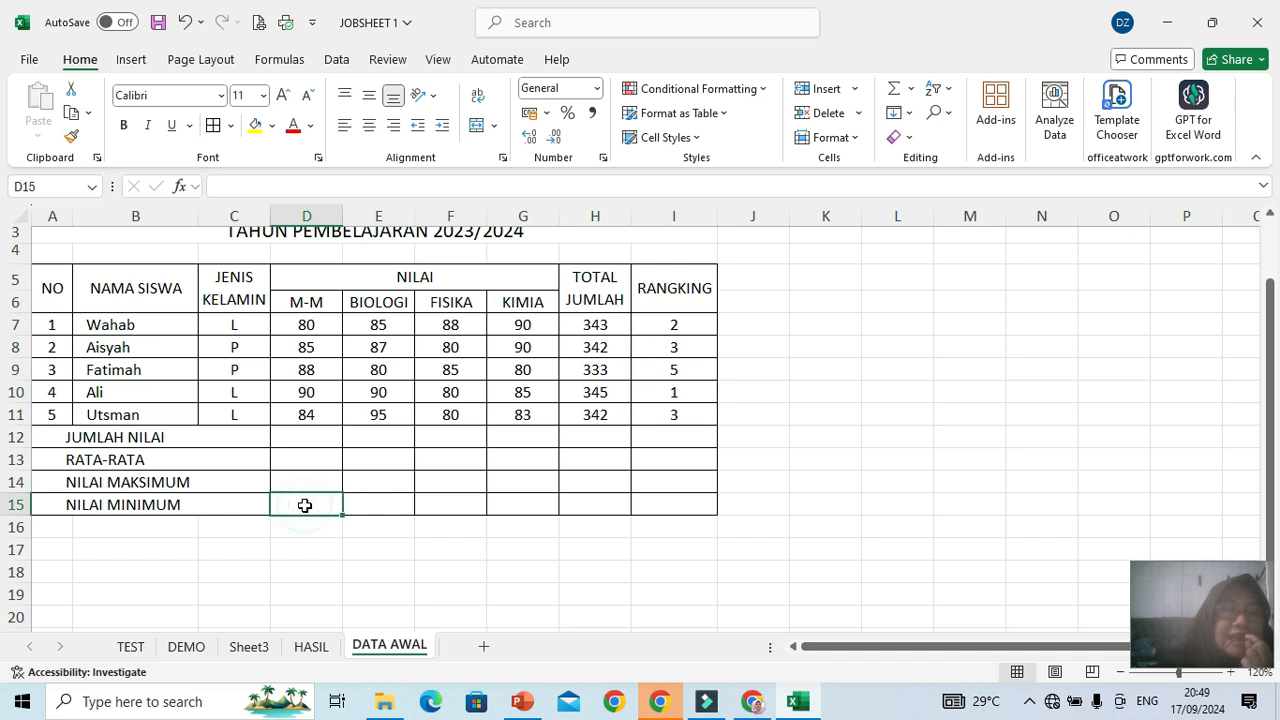
{"action": "left_click", "coordinate": [304, 439]}
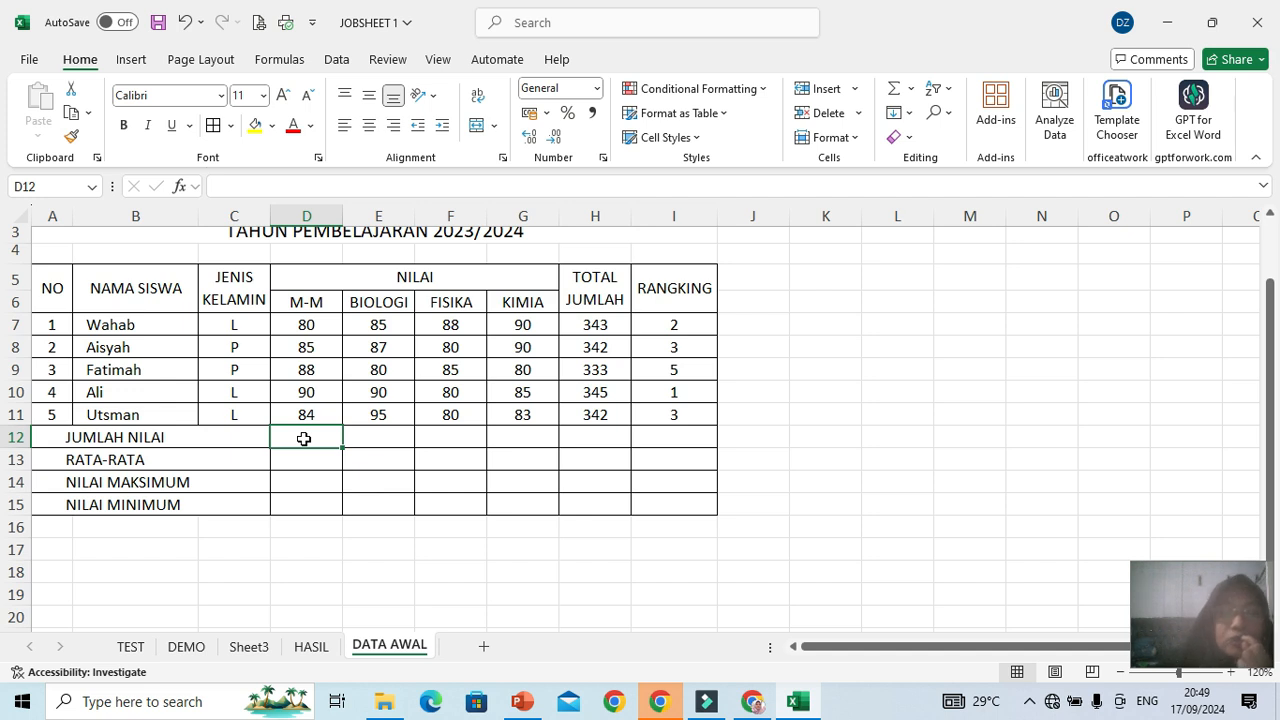
{"action": "type", "text": "="}
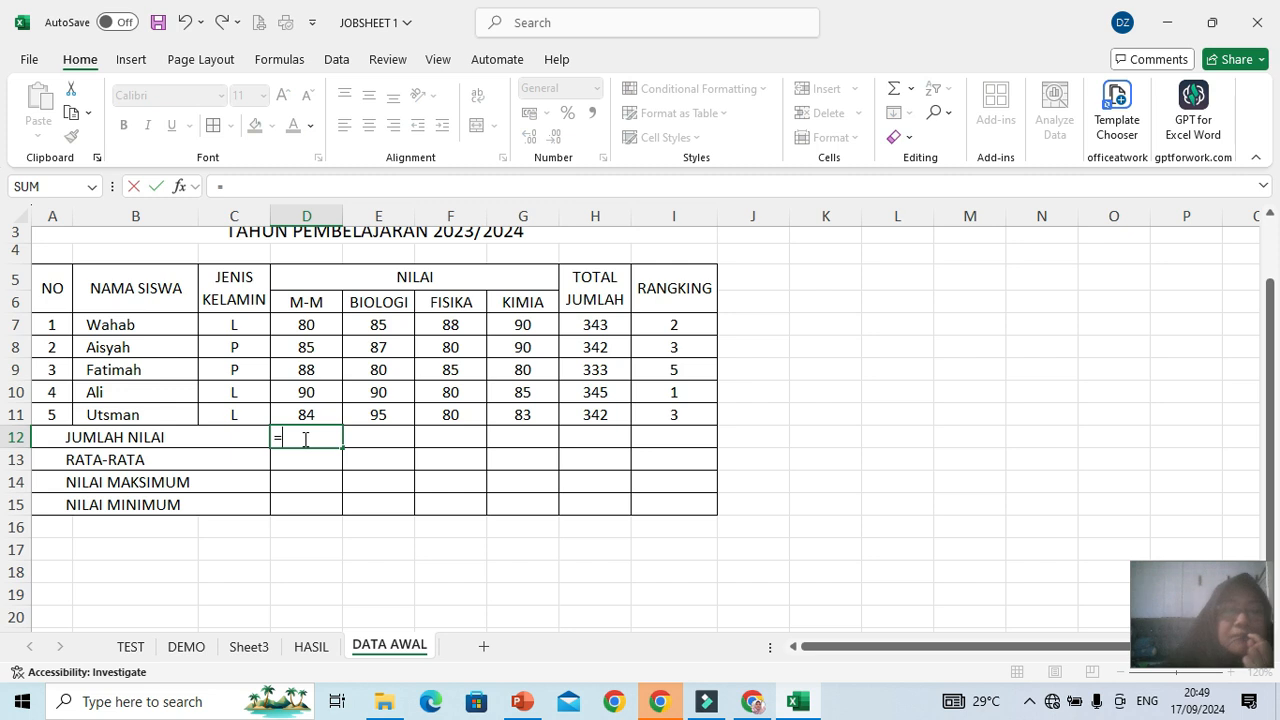
{"action": "type", "text": "SU"}
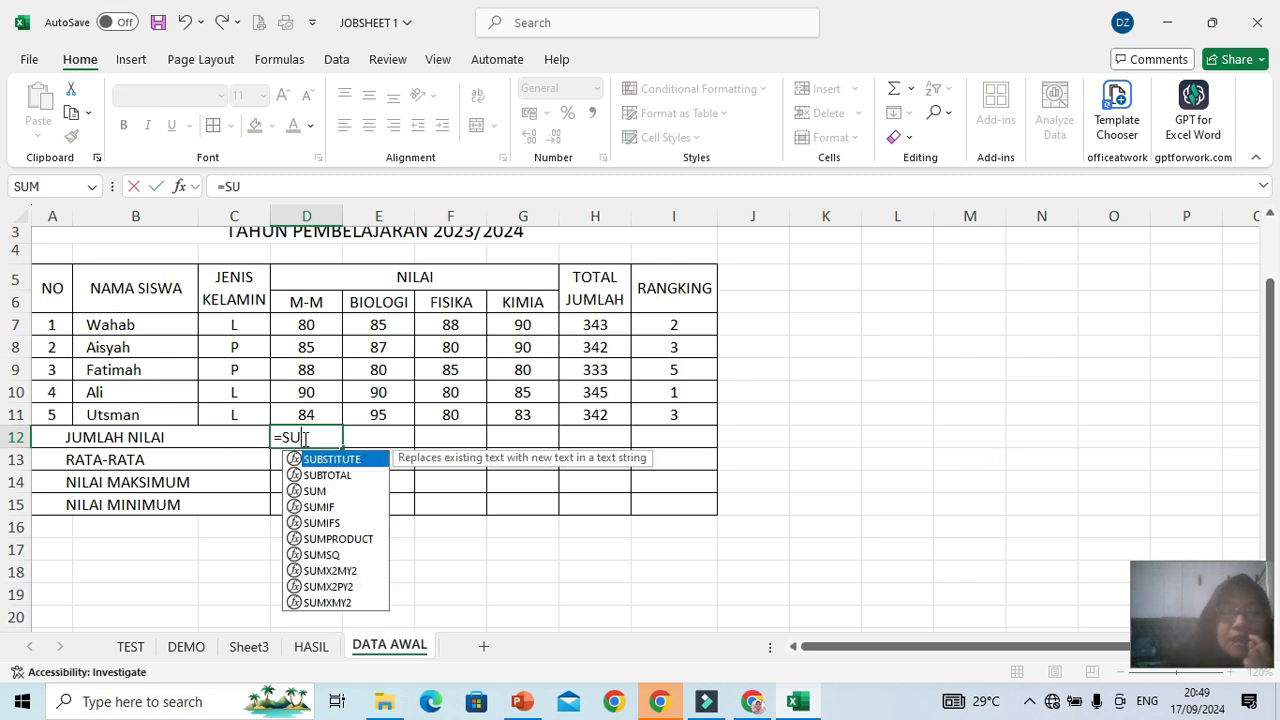
{"action": "type", "text": "M("}
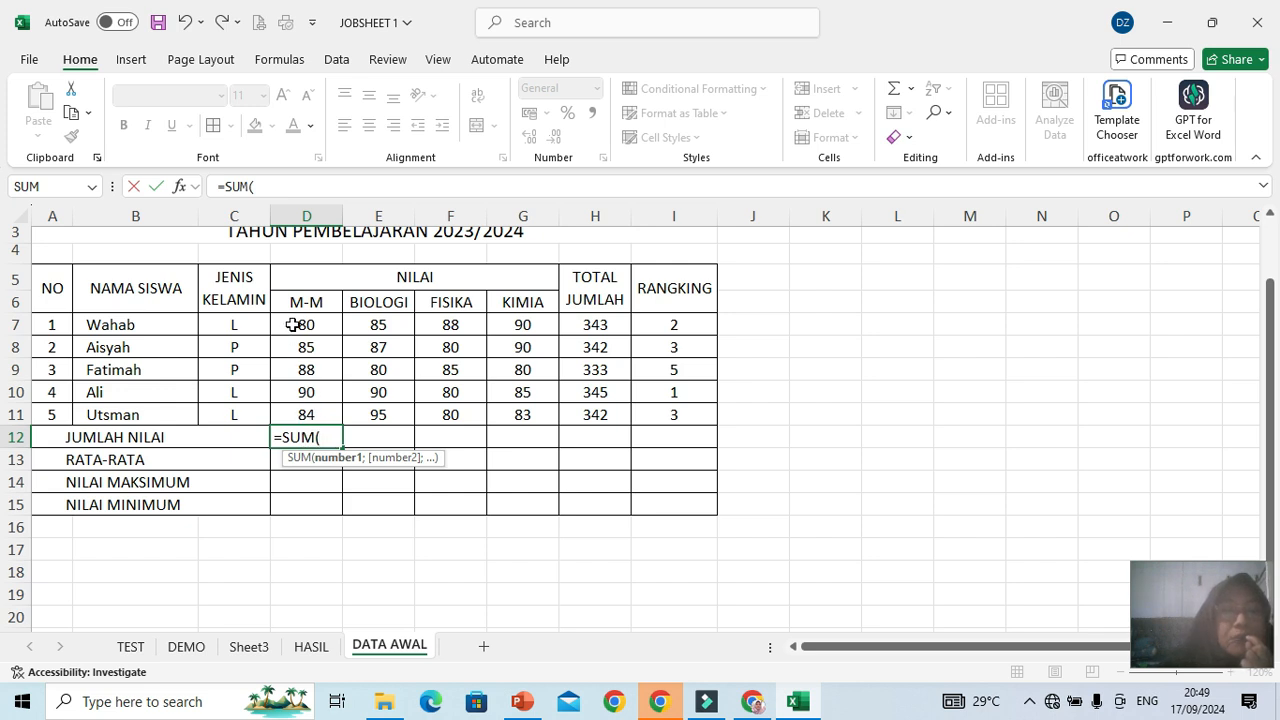
{"action": "left_click_drag", "start_coordinate": [292, 324], "coordinate": [311, 413]}
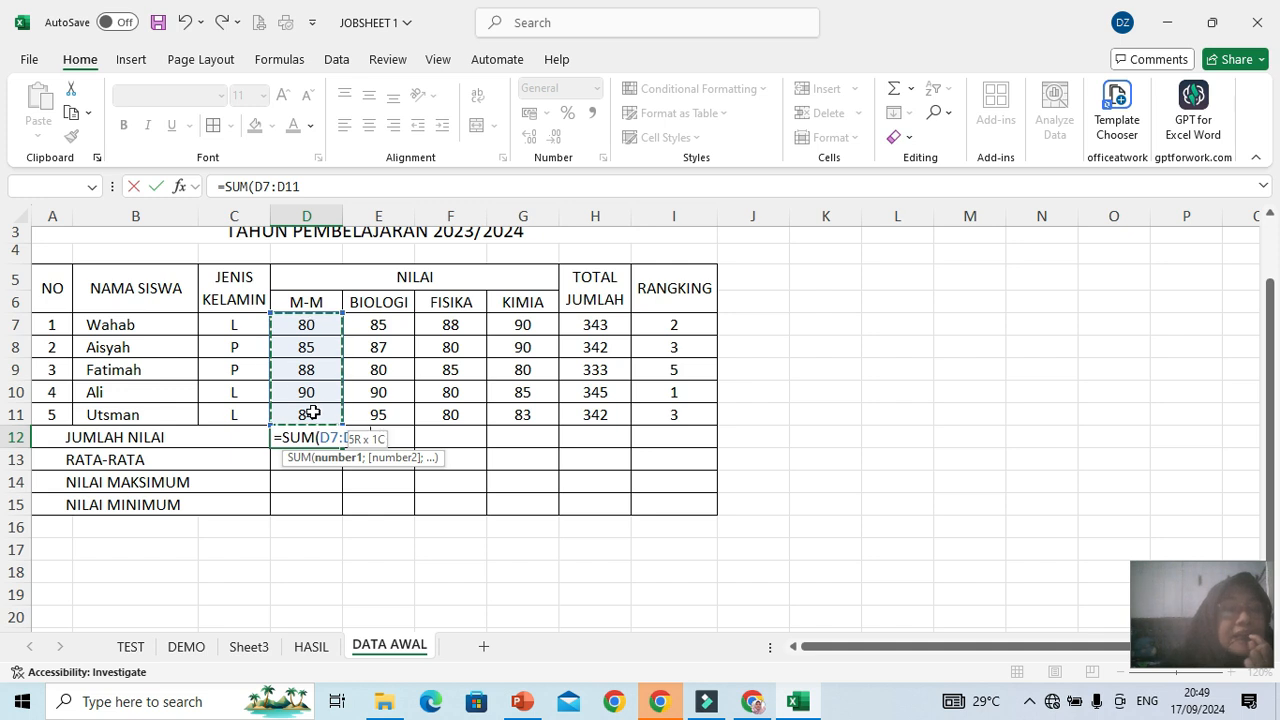
{"action": "left_click_drag", "start_coordinate": [313, 415], "coordinate": [313, 415]}
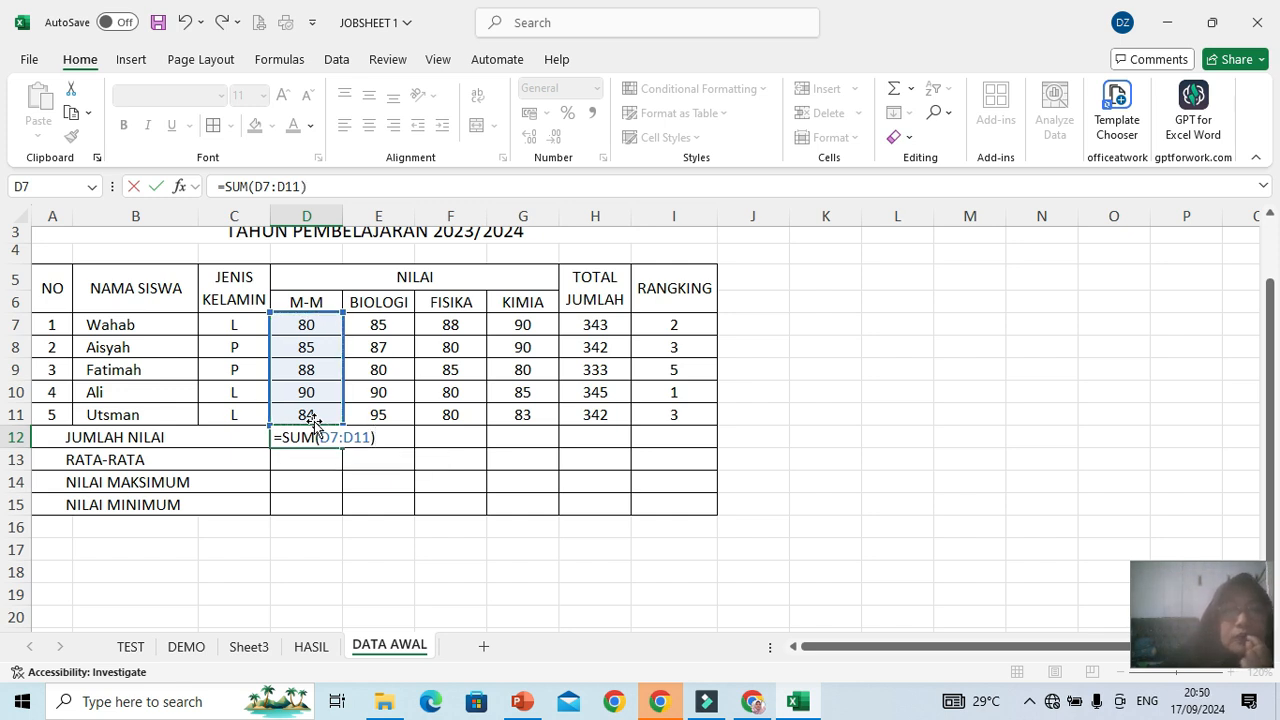
{"action": "key", "text": "Return"}
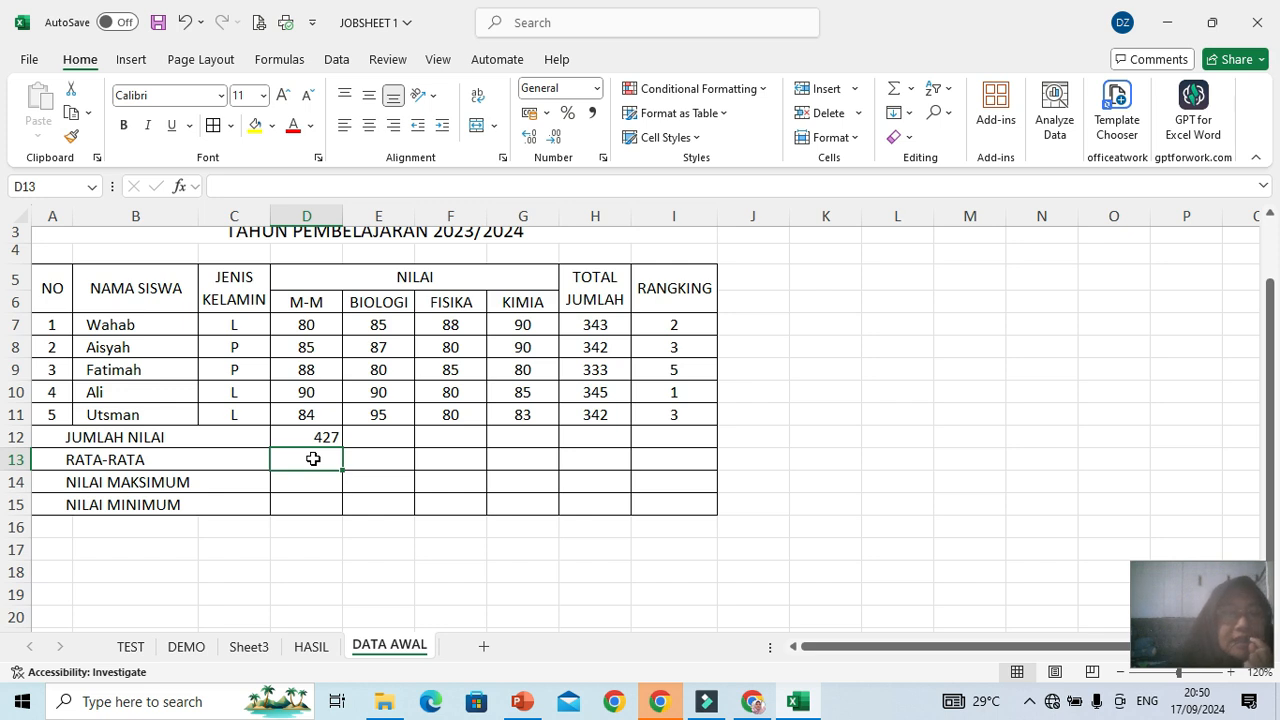
Enter =AVERAGE(D7:D11) in D13 to average the M-M grades in the RATA-RATA row
{"action": "type", "text": "="}
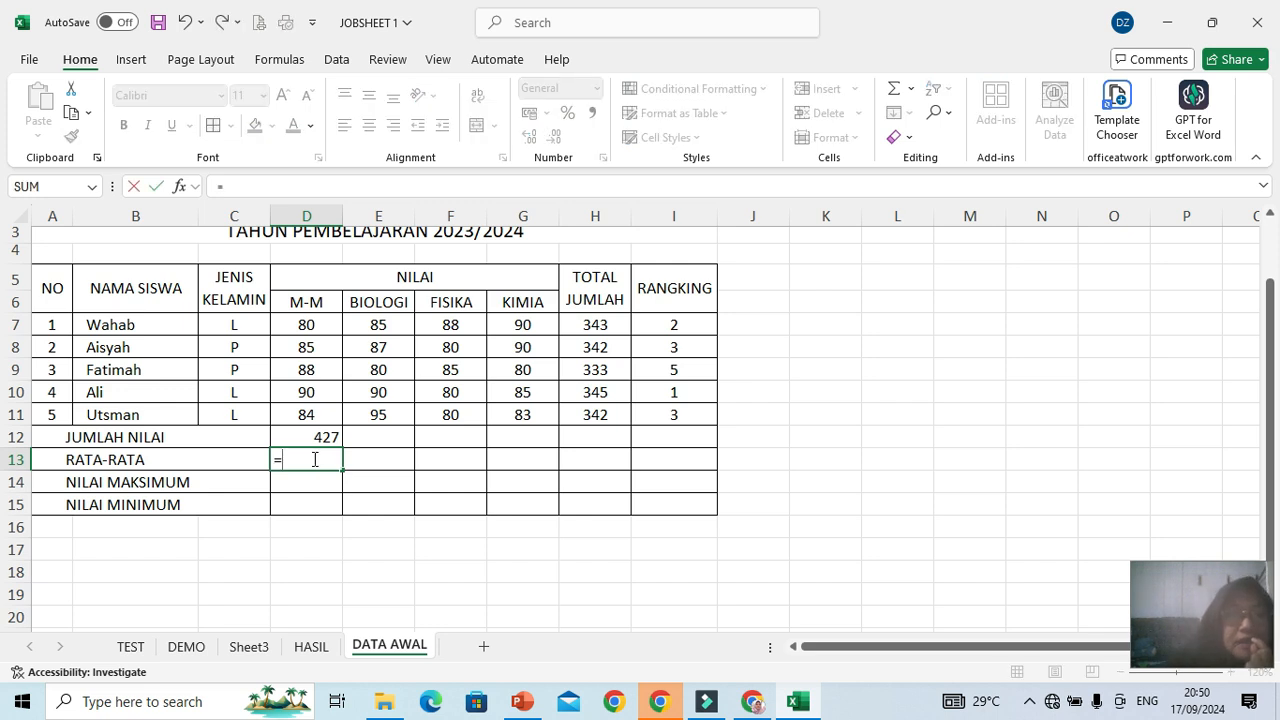
{"action": "type", "text": "AV"}
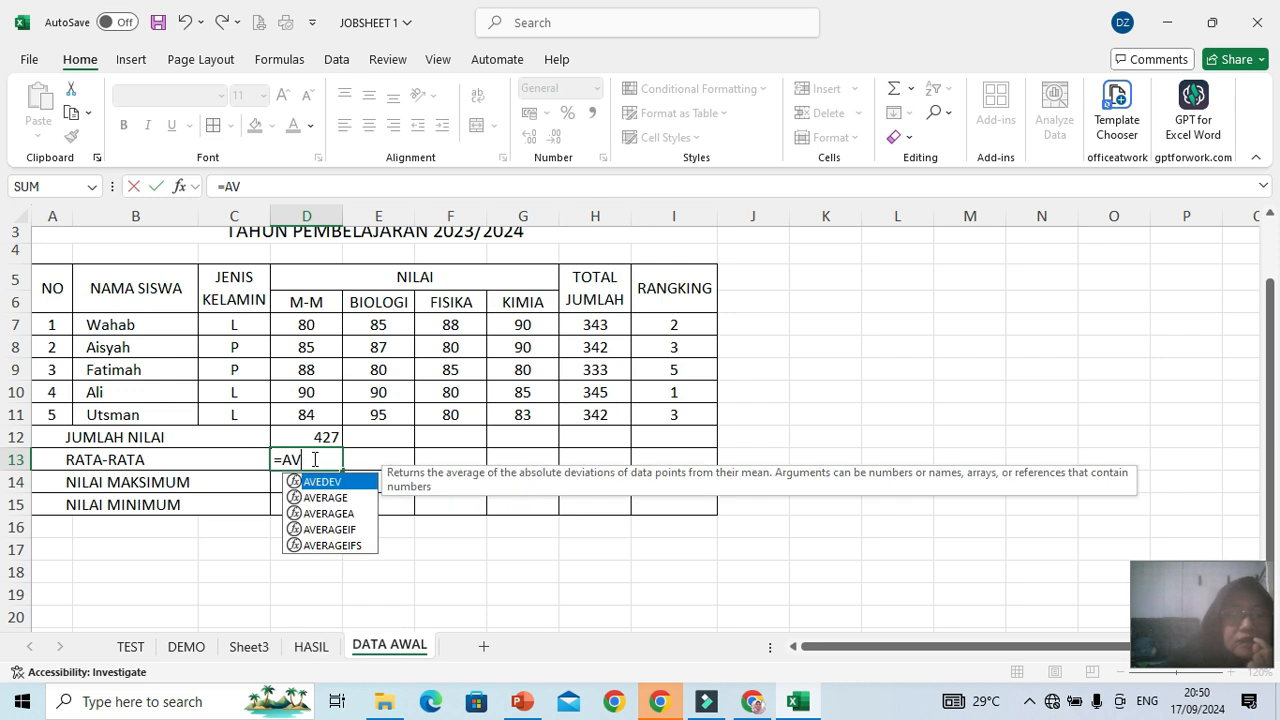
{"action": "type", "text": "E"}
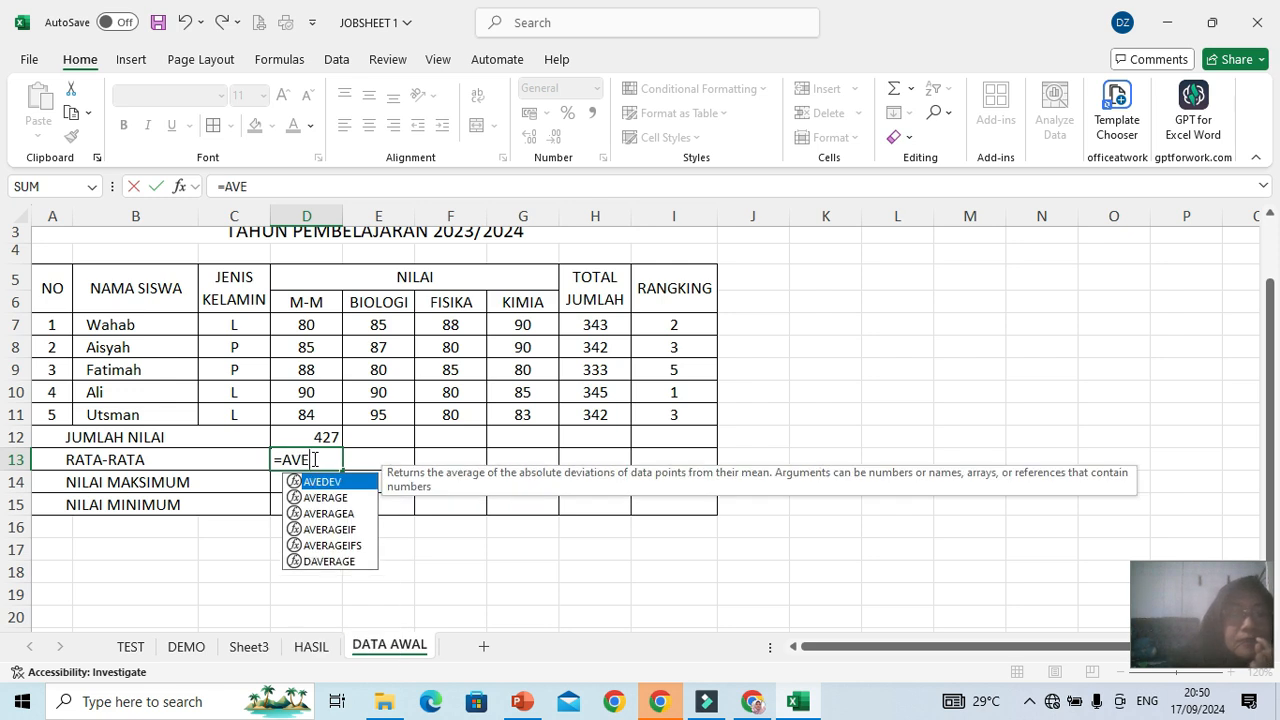
{"action": "type", "text": "RAGE"}
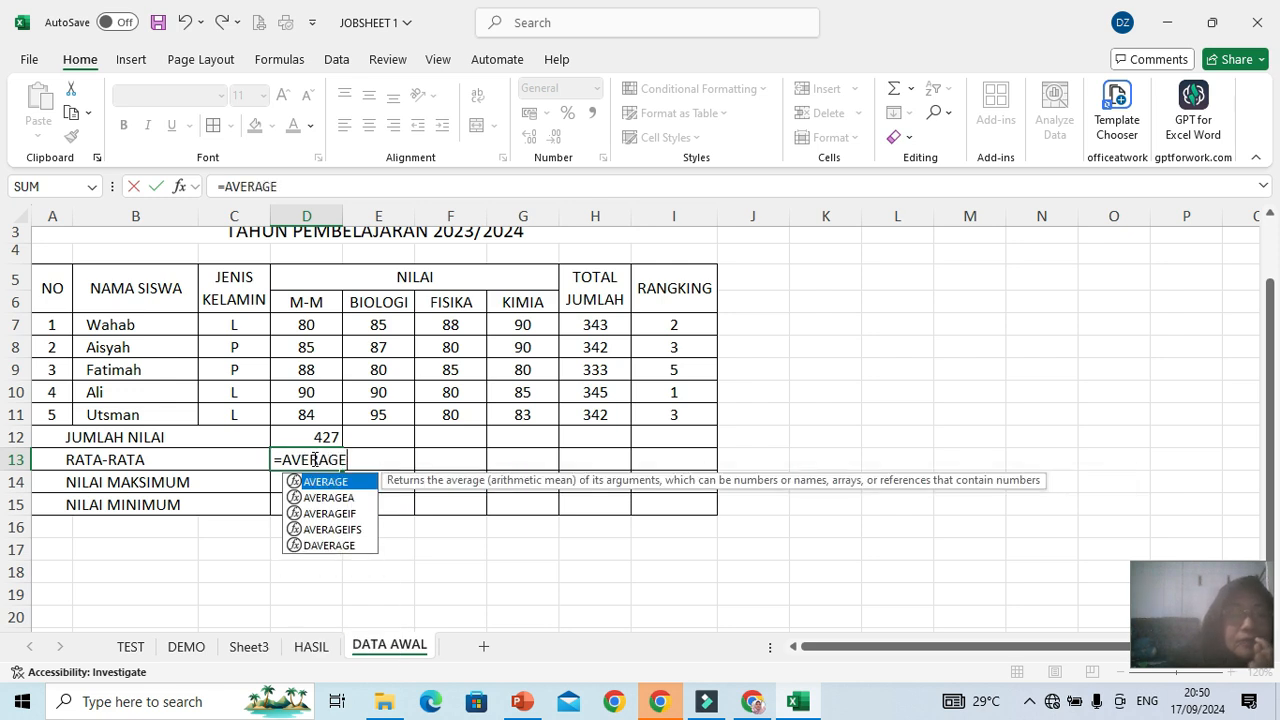
{"action": "type", "text": "("}
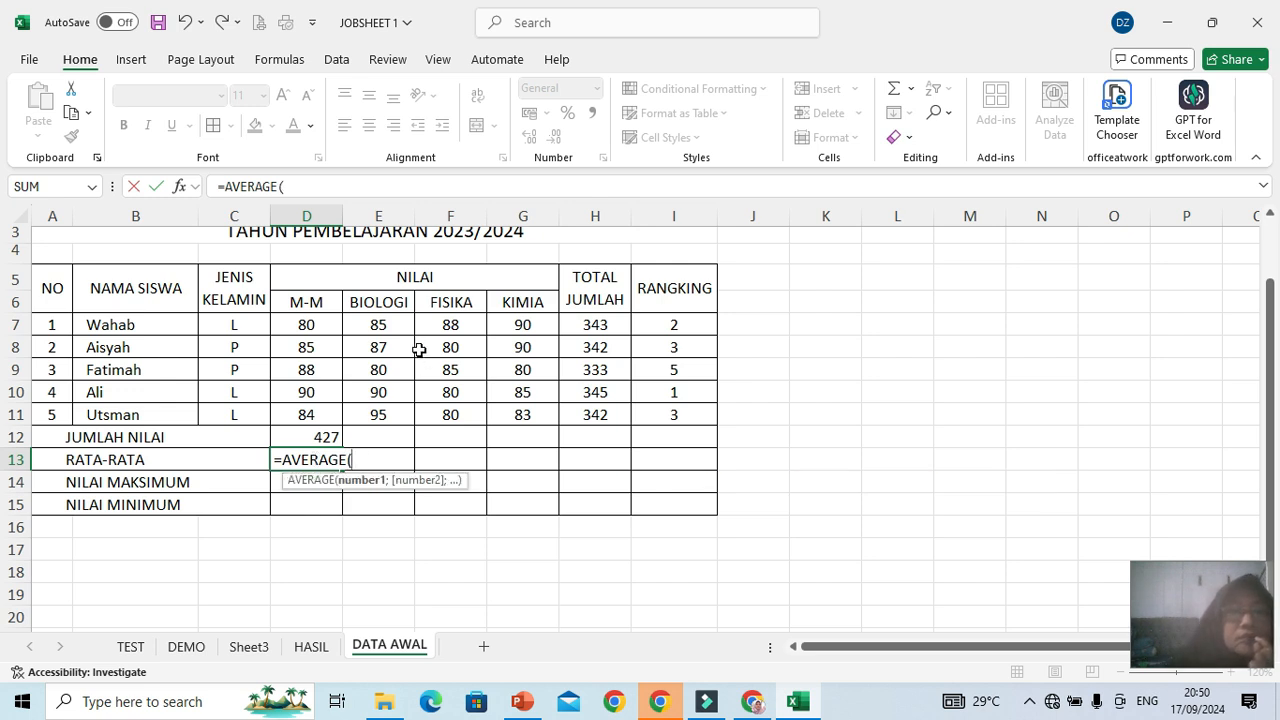
{"action": "left_click", "coordinate": [303, 325]}
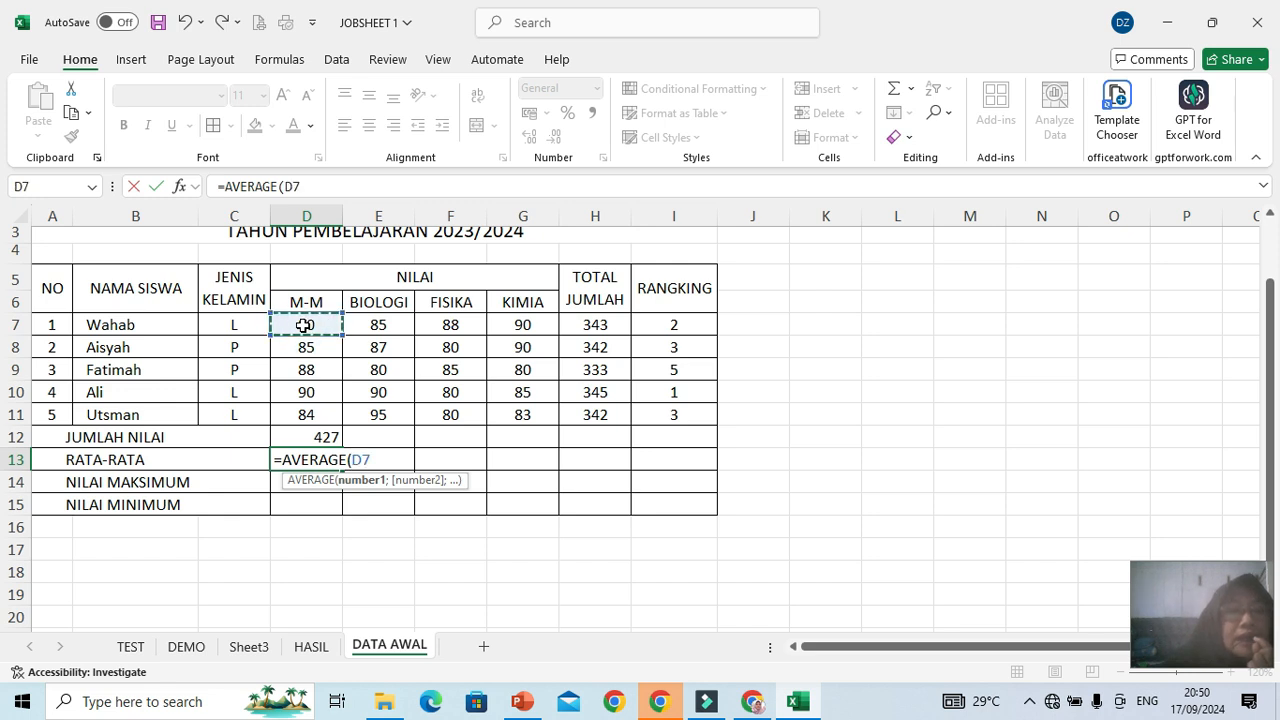
{"action": "left_click_drag", "start_coordinate": [303, 325], "coordinate": [311, 412]}
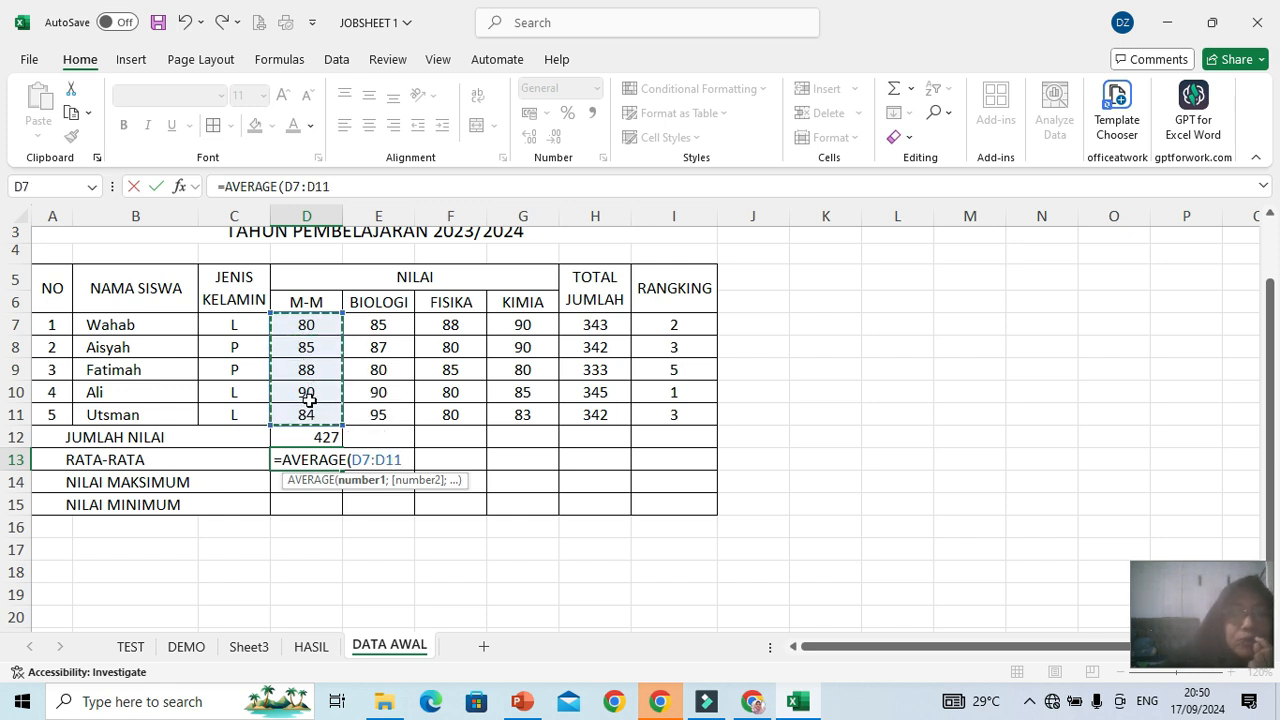
{"action": "type", "text": ")"}
{"action": "key", "text": "Return"}
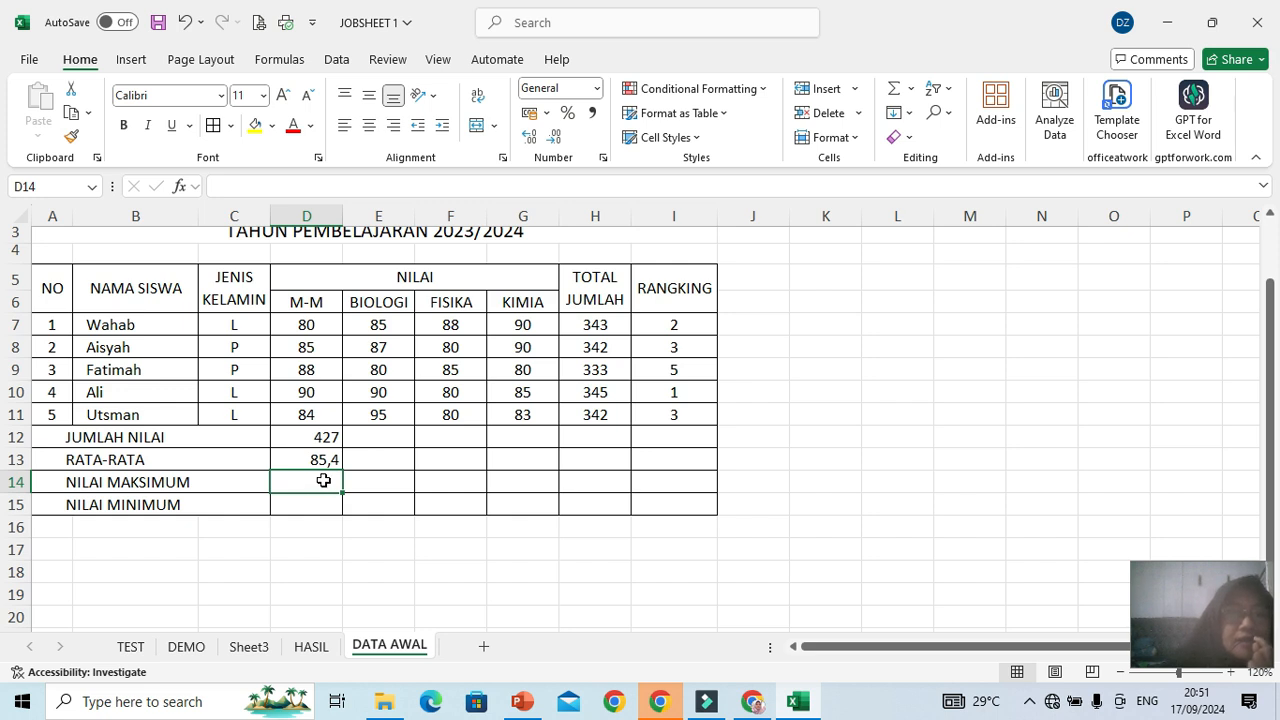
Enter =MAX(D7:D11) in D14 to get the highest M-M grade in the NILAI MAKSIMUM row
{"action": "type", "text": "="}
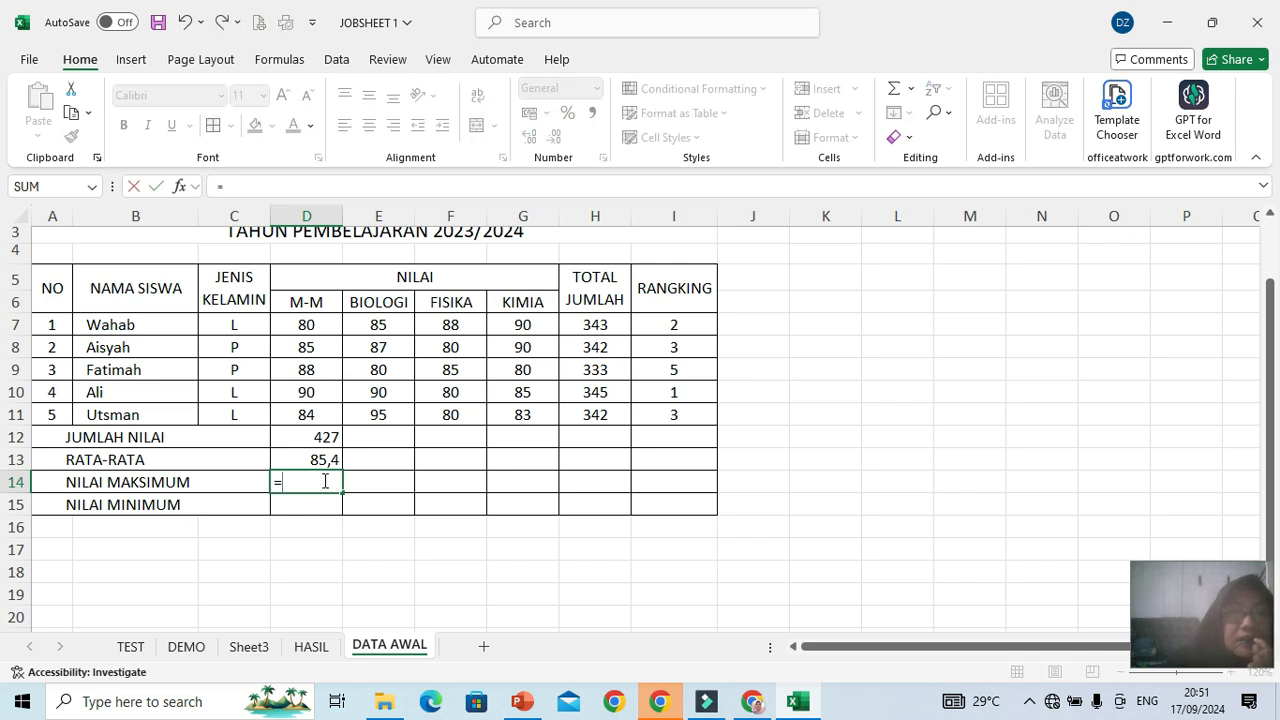
{"action": "type", "text": "M"}
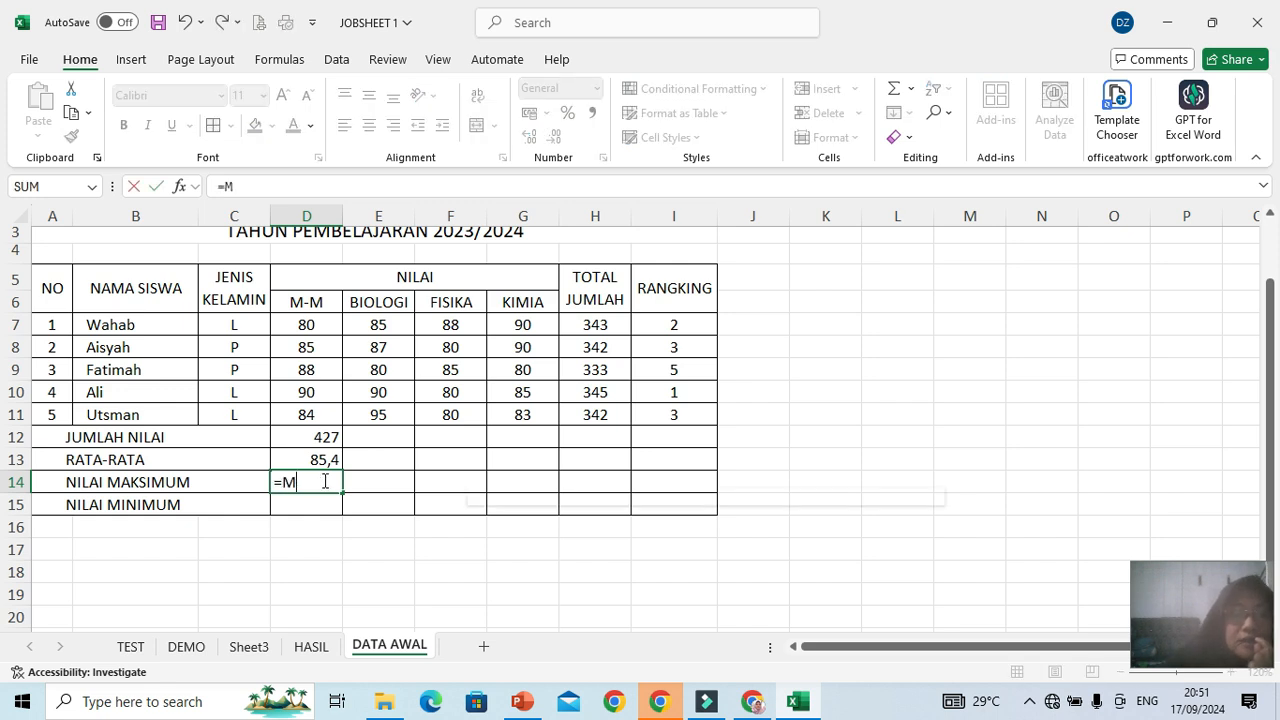
{"action": "type", "text": "AX"}
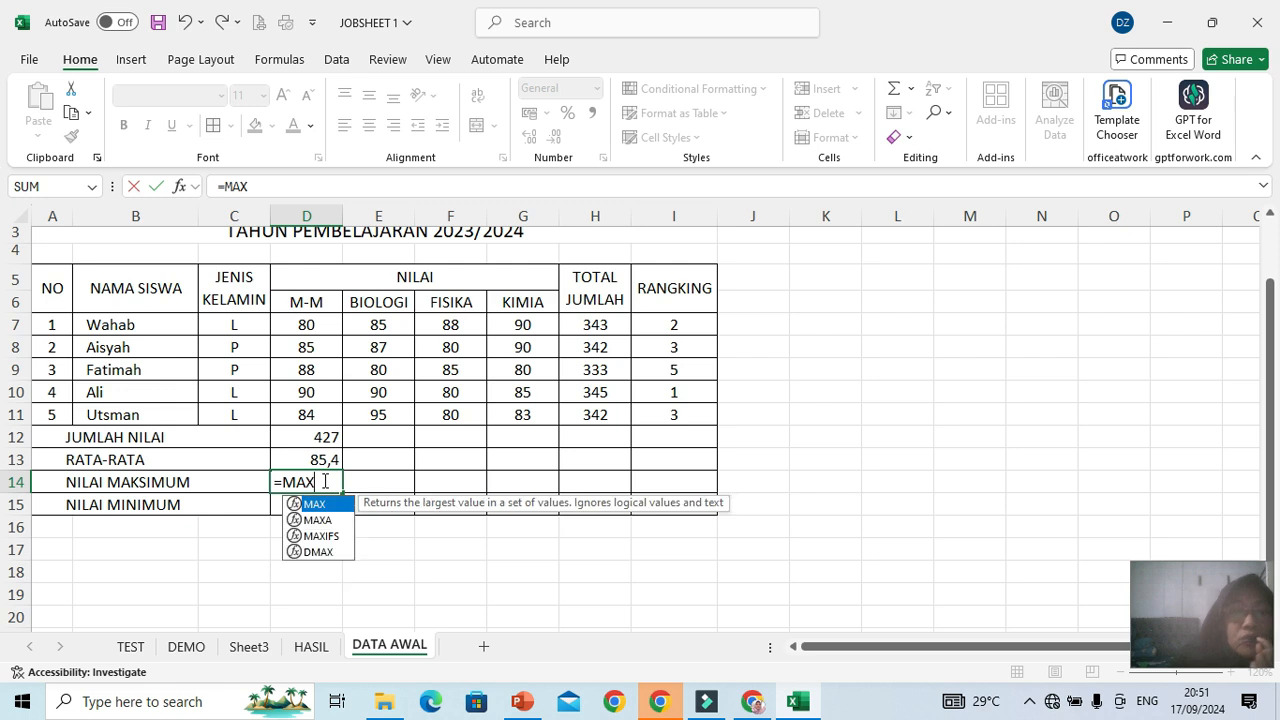
{"action": "type", "text": "("}
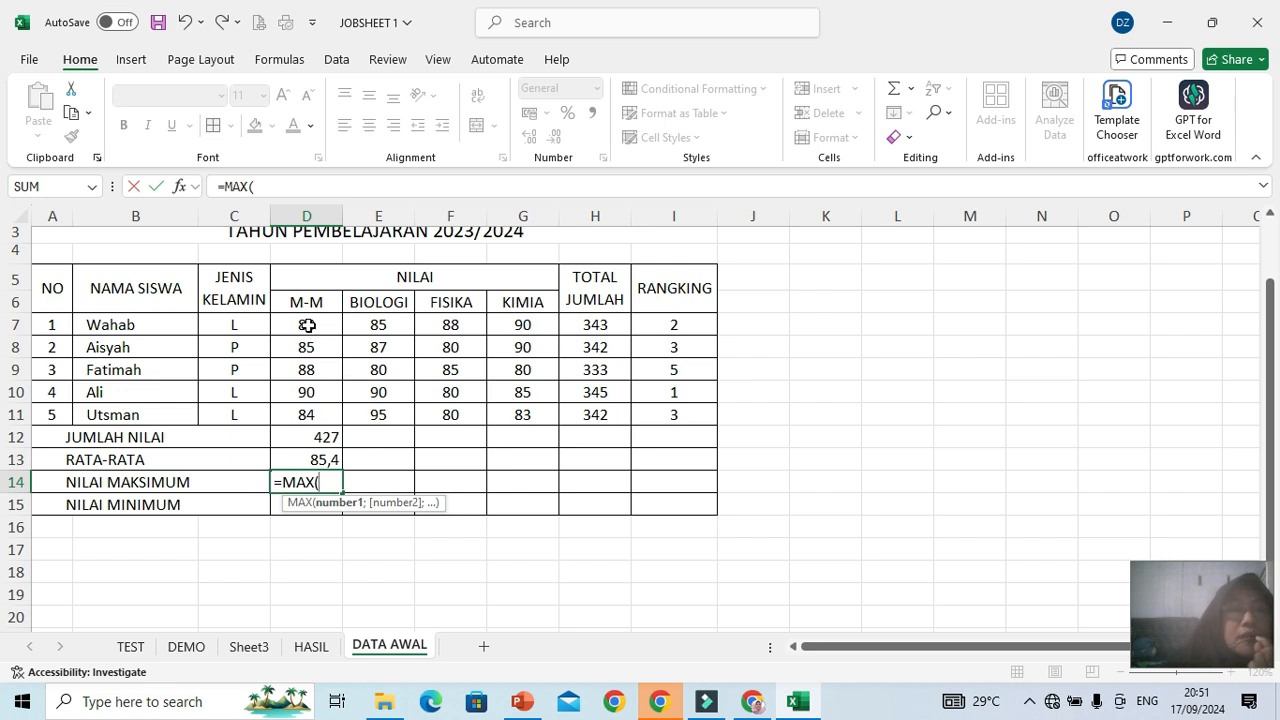
{"action": "left_click_drag", "start_coordinate": [307, 325], "coordinate": [317, 414]}
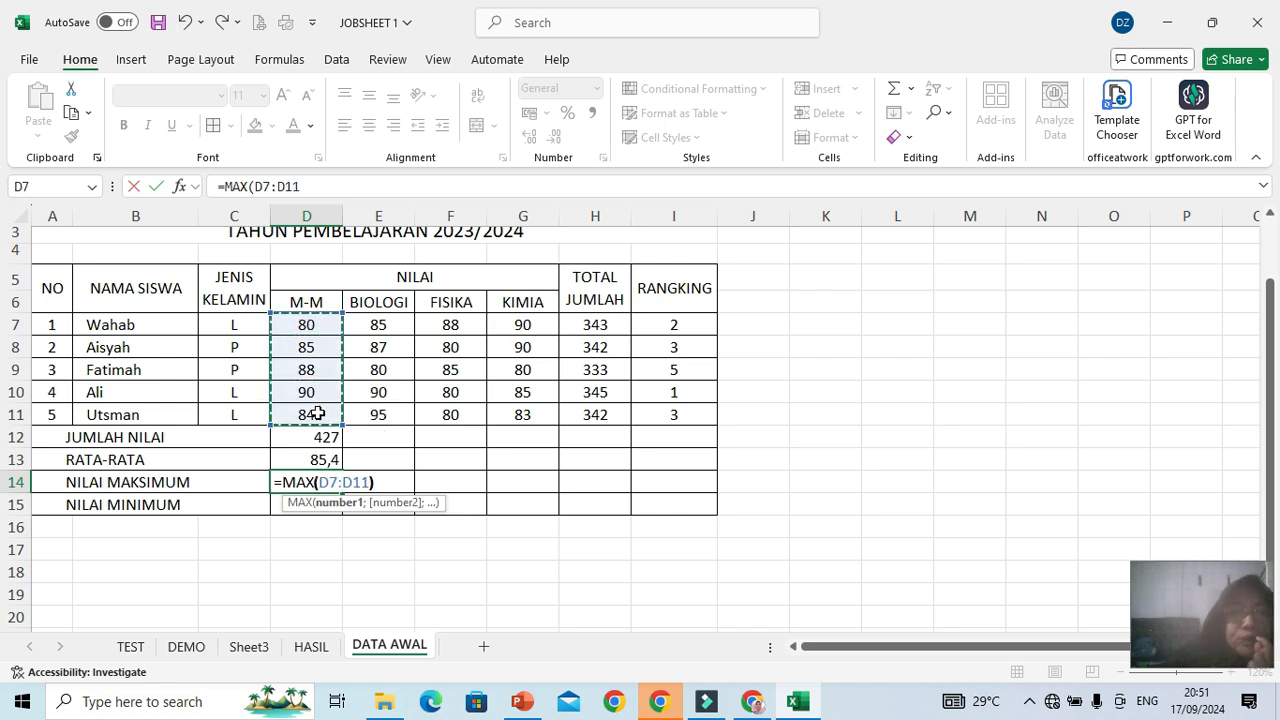
{"action": "type", "text": ")"}
{"action": "key", "text": "Return"}
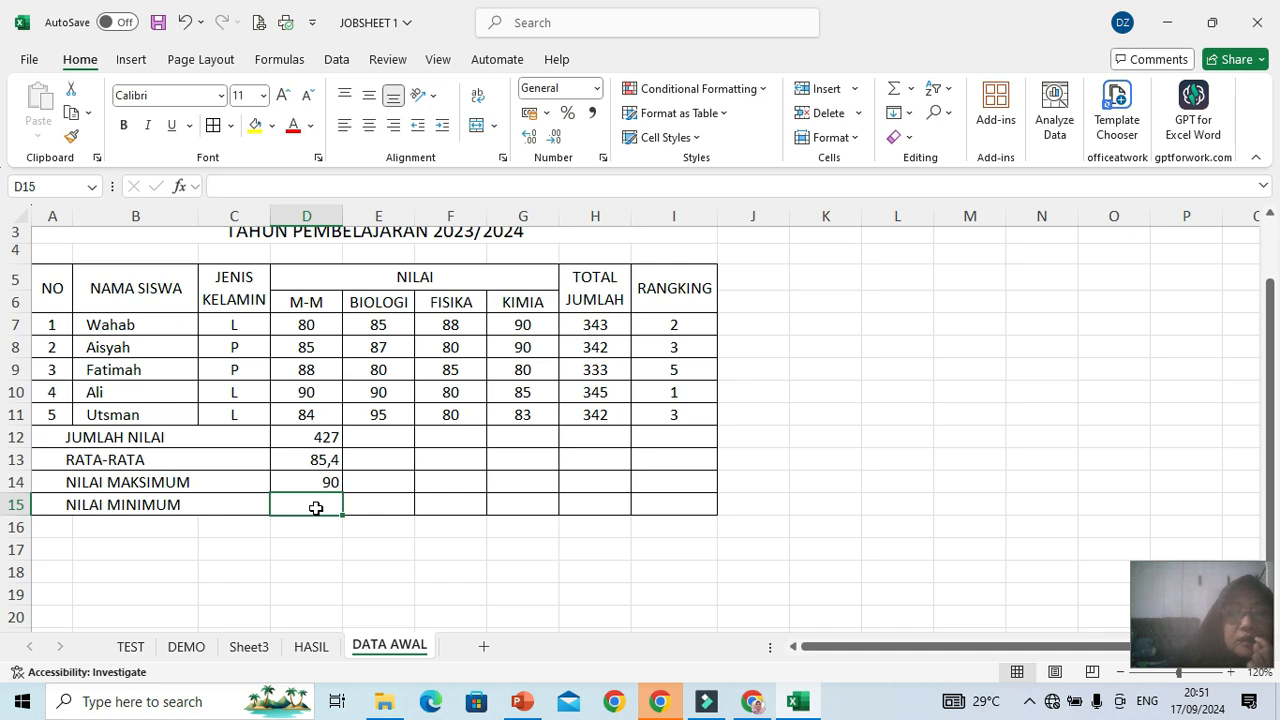
Enter =MIN(D7:D11) in D15 to get the lowest M-M grade in the NILAI MINIMUM row
{"action": "type", "text": "=MIN"}
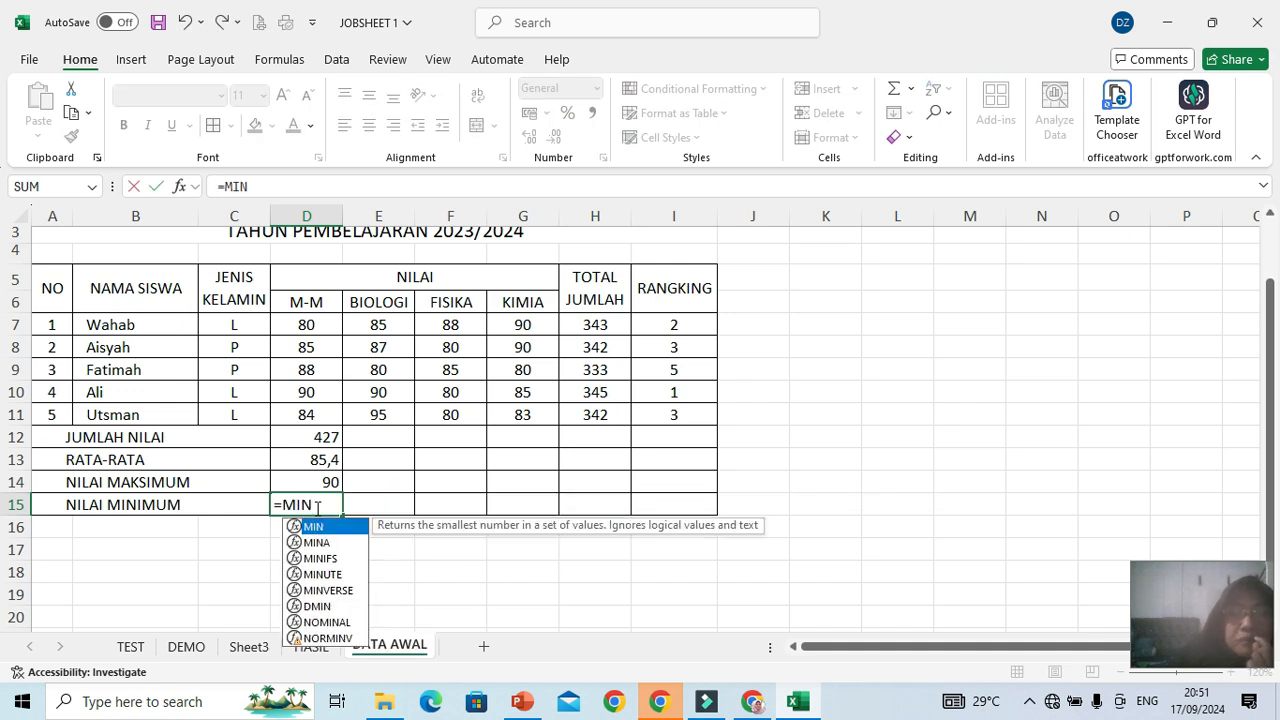
{"action": "type", "text": "("}
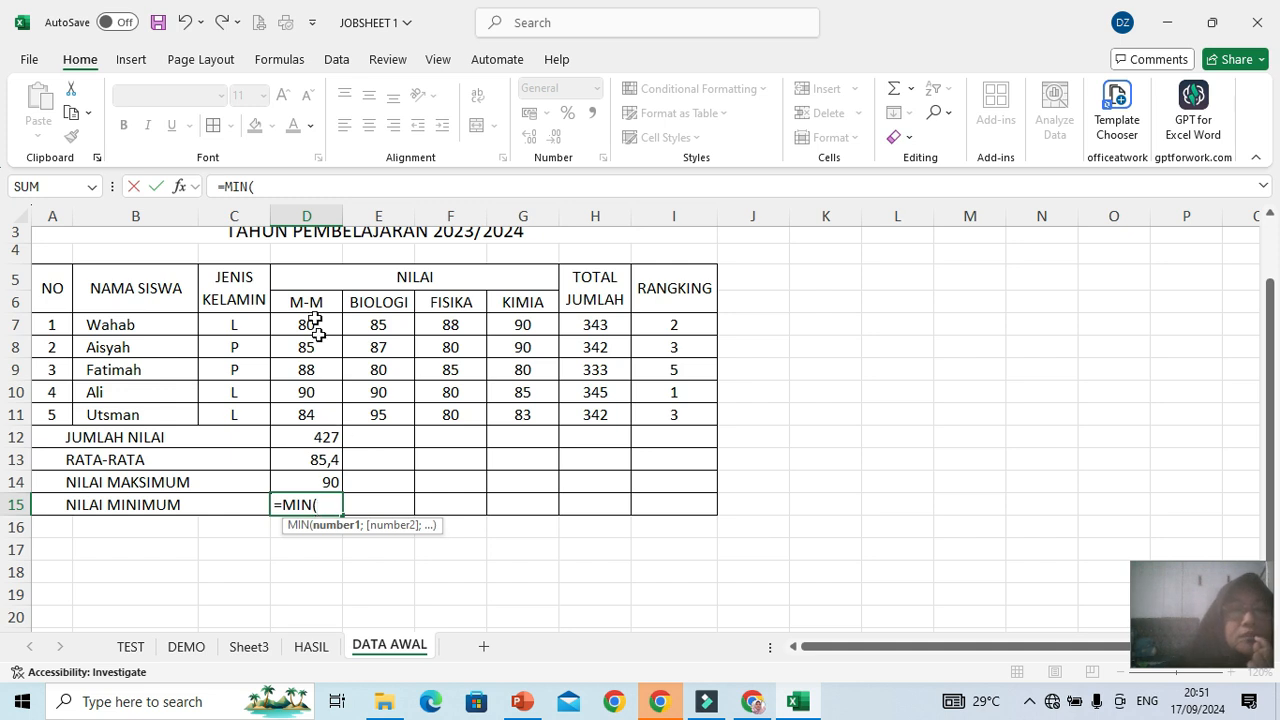
{"action": "left_click_drag", "start_coordinate": [306, 325], "coordinate": [306, 414]}
{"action": "type", "text": ")"}
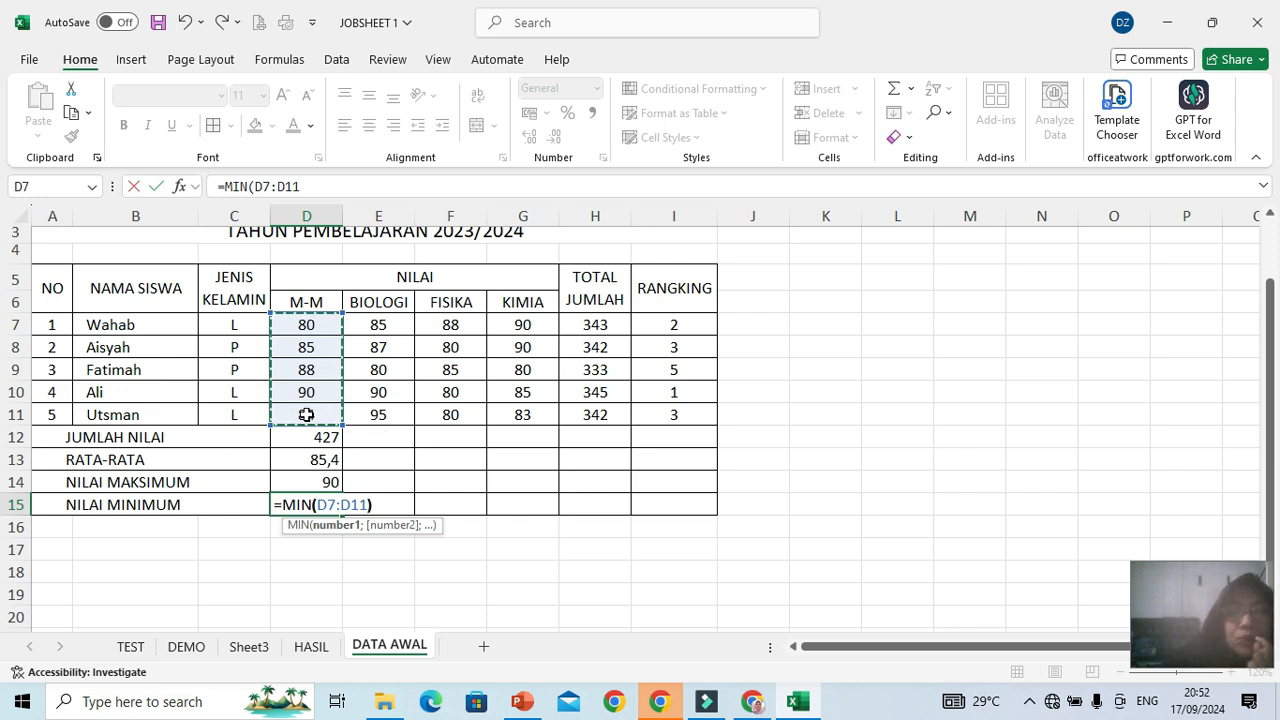
{"action": "key", "text": "Return"}
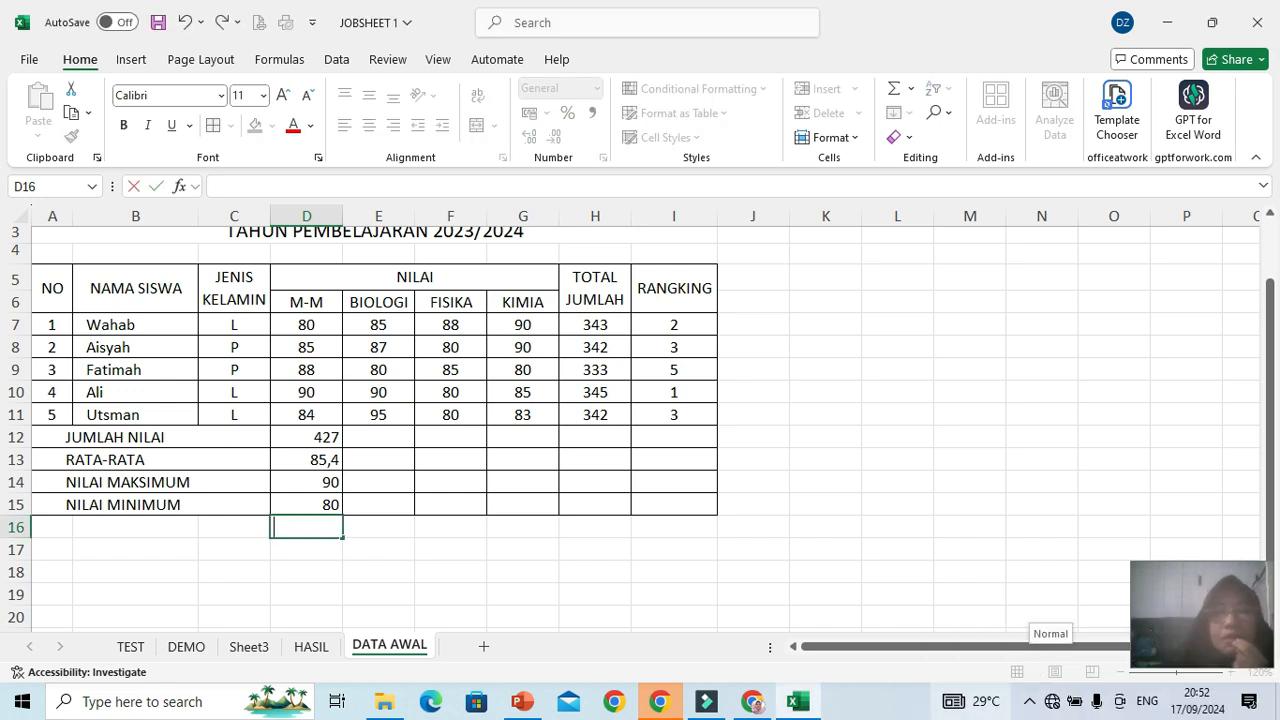
{"action": "left_click", "coordinate": [385, 533]}
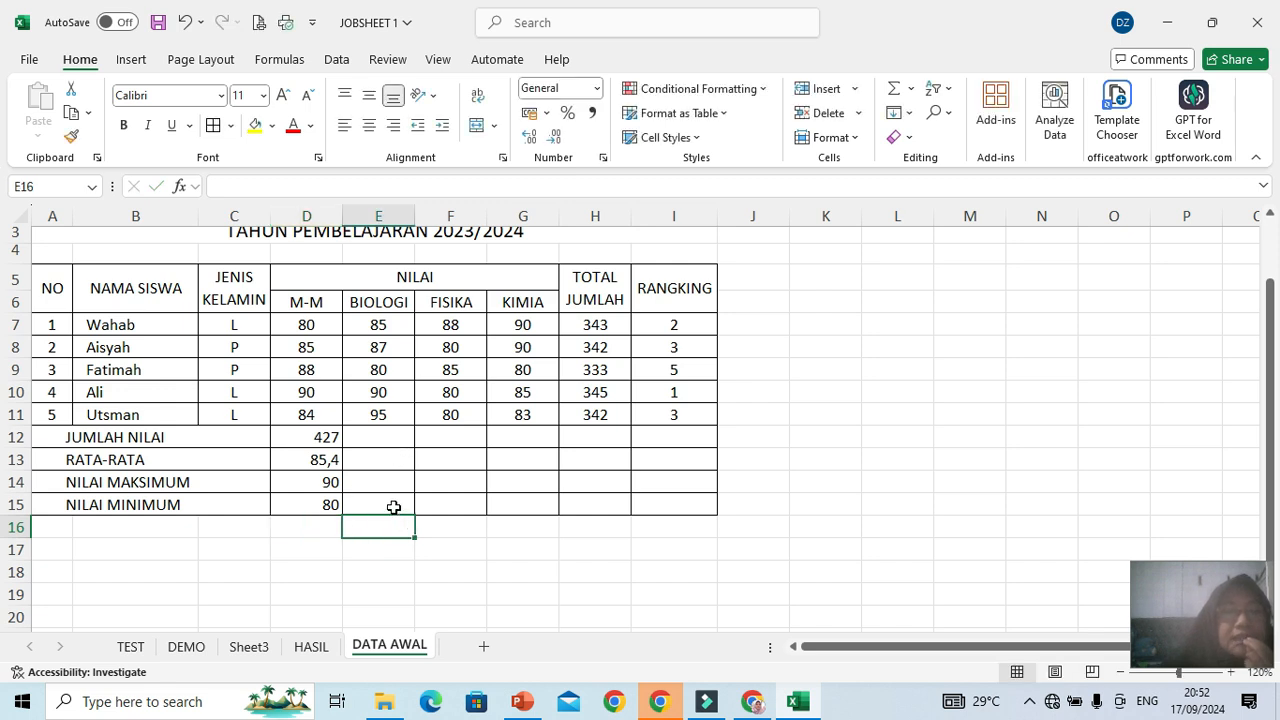
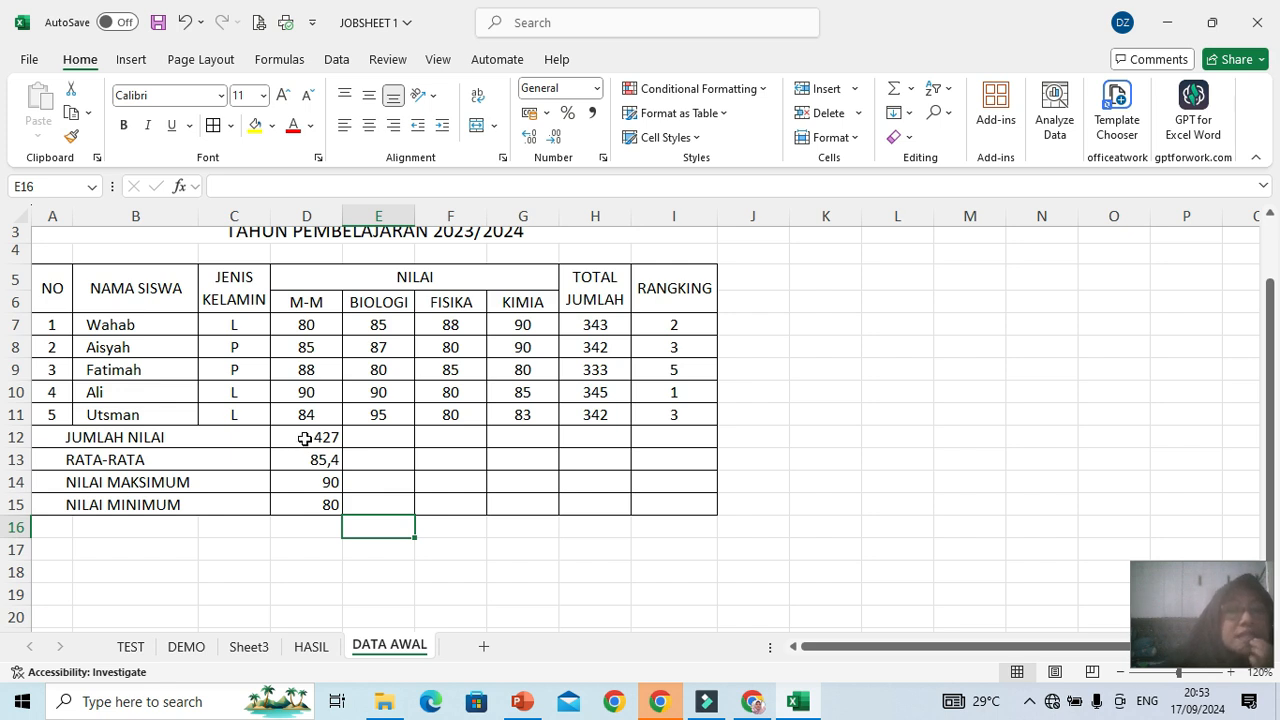
Fill the four summary formulas in D12:D15 across the BIOLOGI, FISIKA and KIMIA columns through column G
{"action": "left_click", "coordinate": [305, 437]}
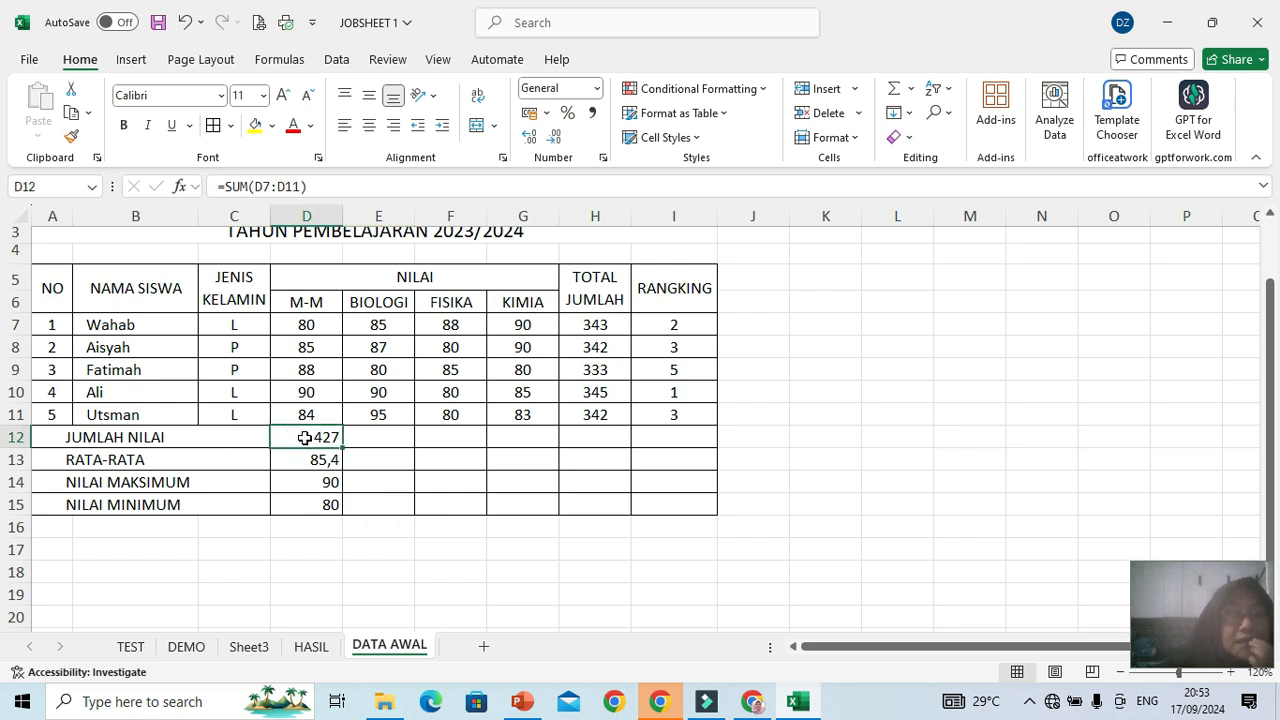
{"action": "left_click_drag", "start_coordinate": [304, 437], "coordinate": [315, 504]}
{"action": "mouse_move", "coordinate": [280, 702]}
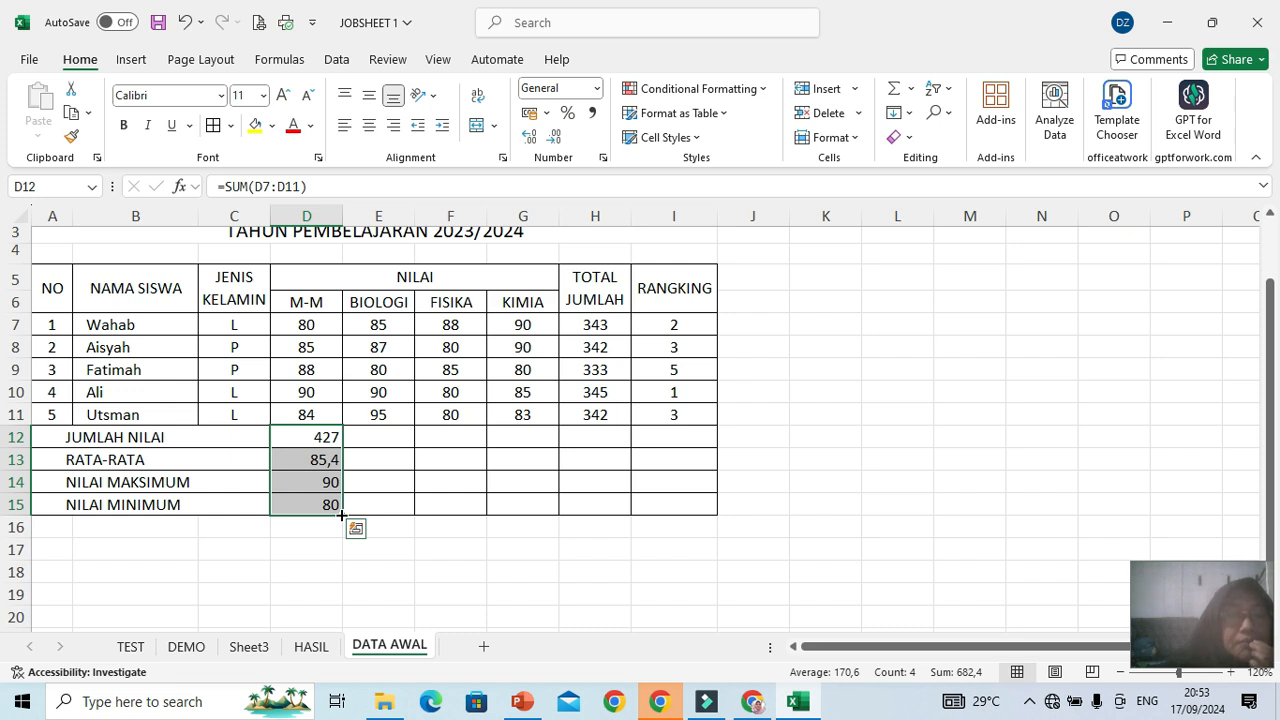
{"action": "left_click_drag", "start_coordinate": [341, 514], "coordinate": [589, 520]}
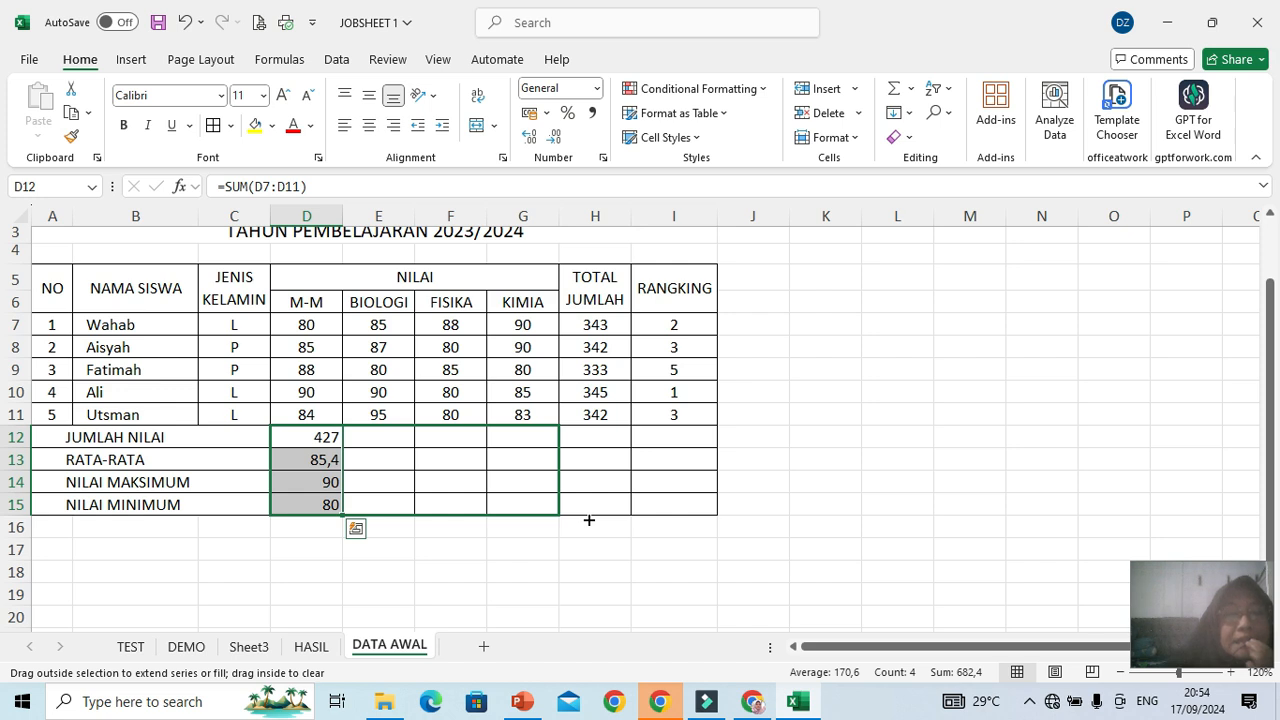
{"action": "left_click_drag", "start_coordinate": [589, 520], "coordinate": [600, 529]}
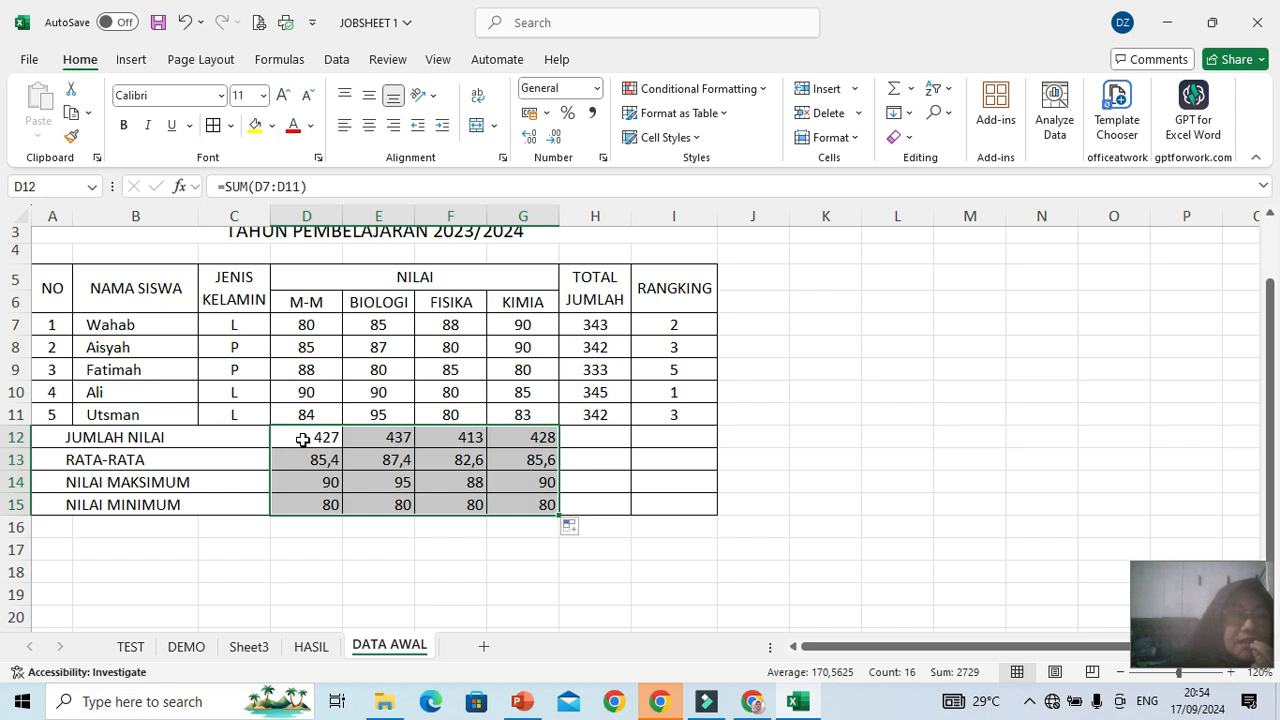
Check the cell ranges used by the JUMLAH NILAI formulas in D12, E12 and F12
{"action": "left_click", "coordinate": [302, 440]}
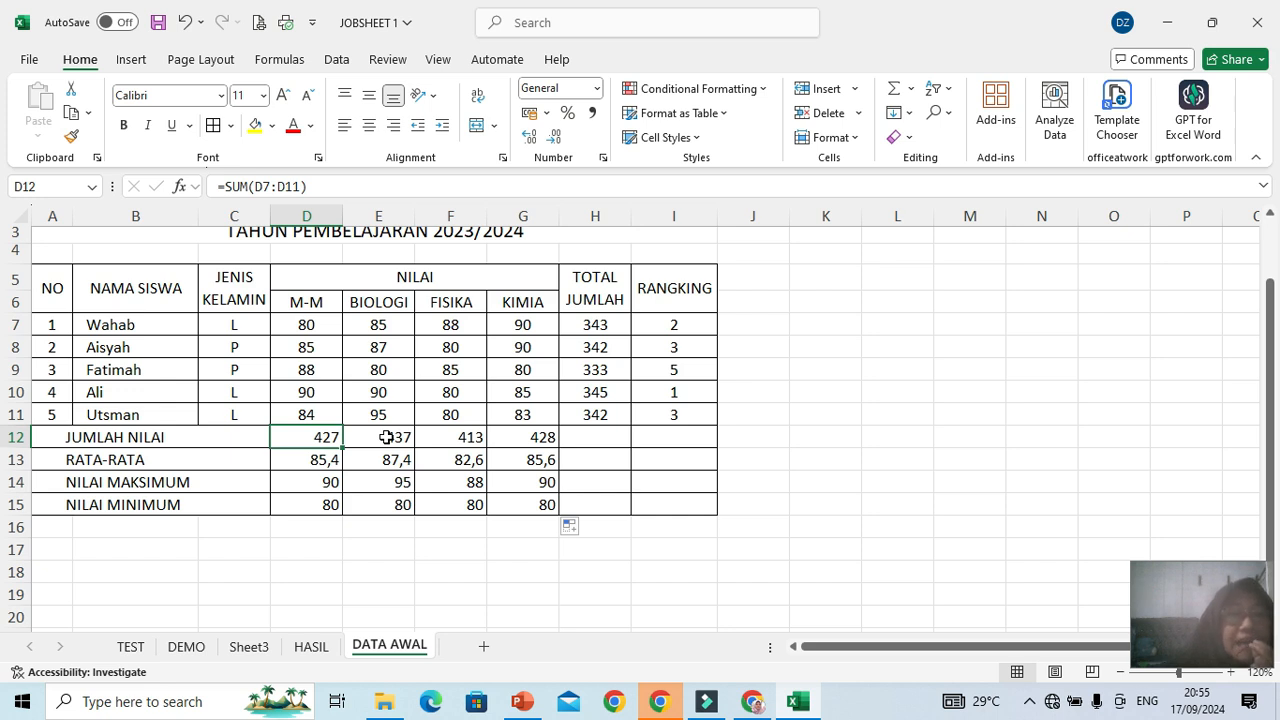
{"action": "left_click", "coordinate": [386, 437]}
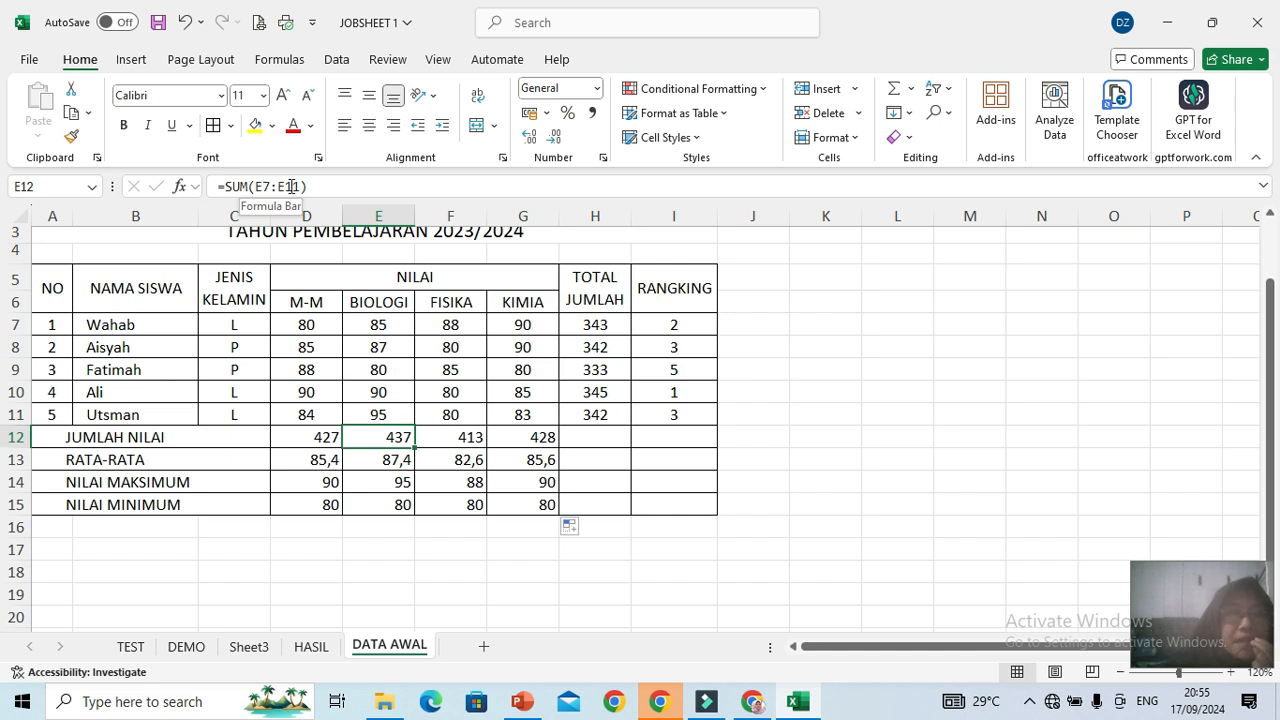
{"action": "left_click", "coordinate": [452, 440]}
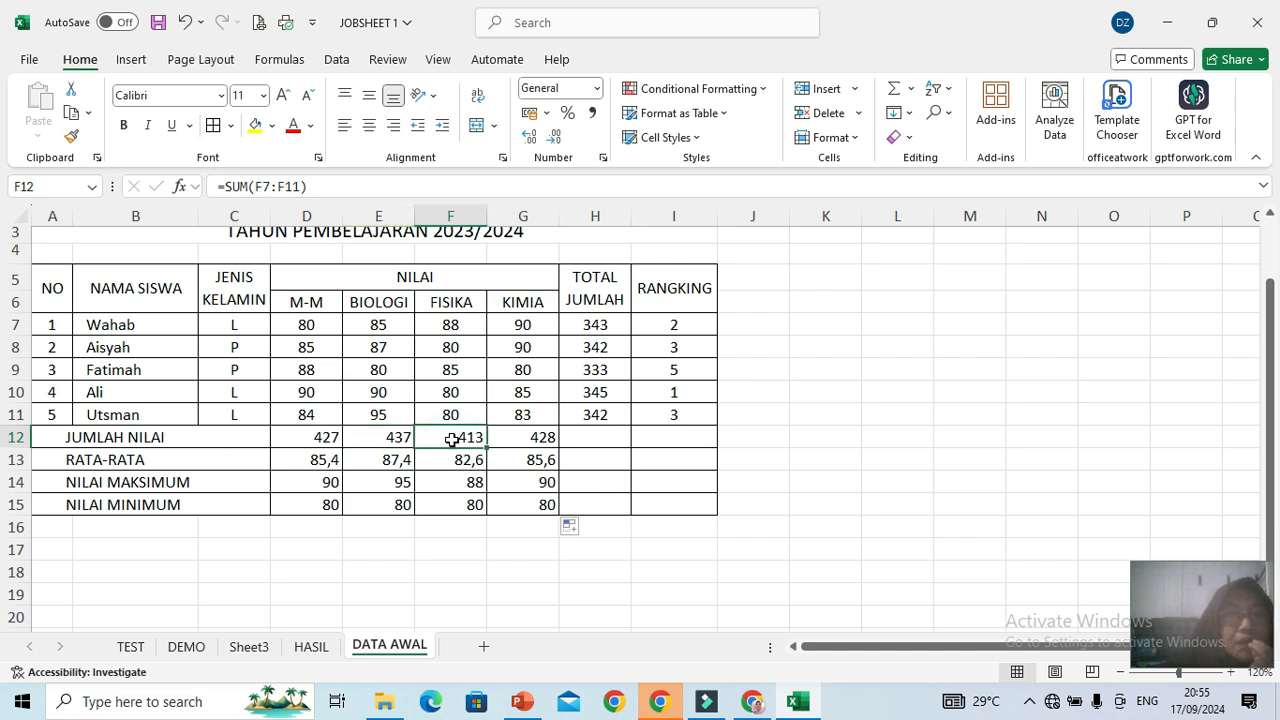
Examine how the SUM range shifts from column to column across the JUMLAH NILAI row, D12 to G12
{"action": "left_click", "coordinate": [519, 437]}
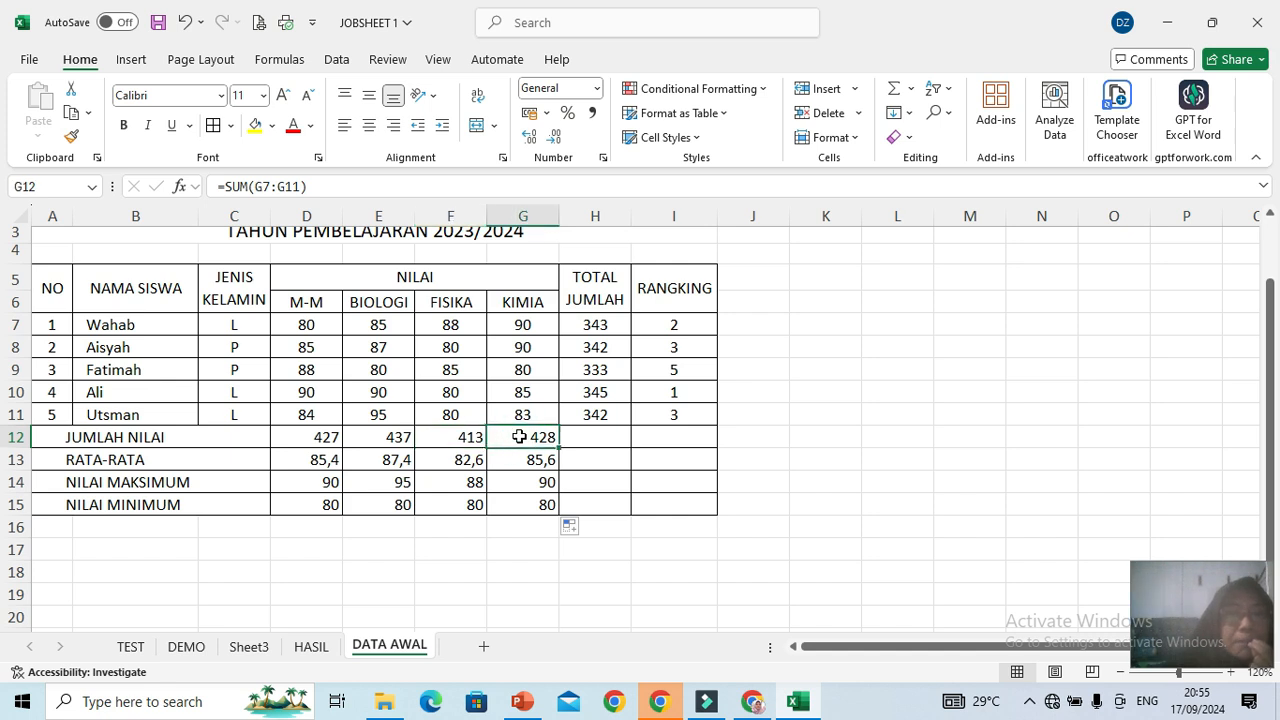
{"action": "left_click", "coordinate": [327, 459]}
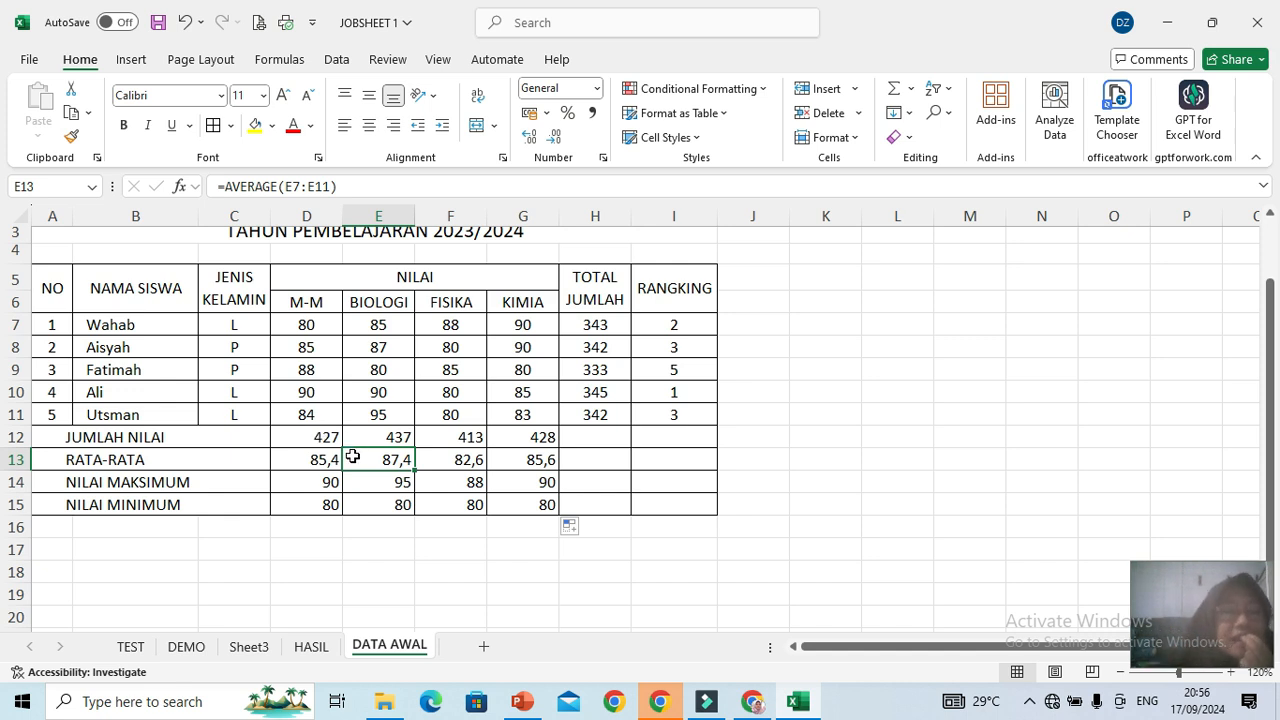
{"action": "left_click", "coordinate": [323, 437]}
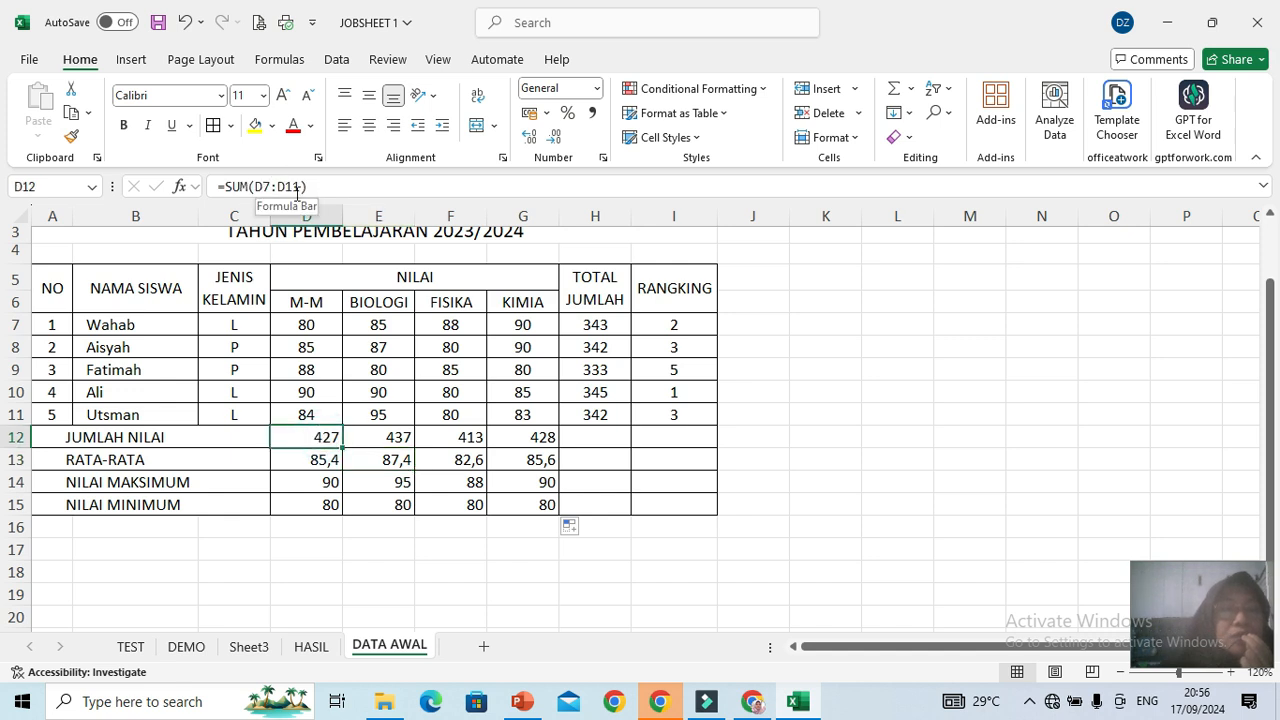
{"action": "left_click", "coordinate": [388, 440]}
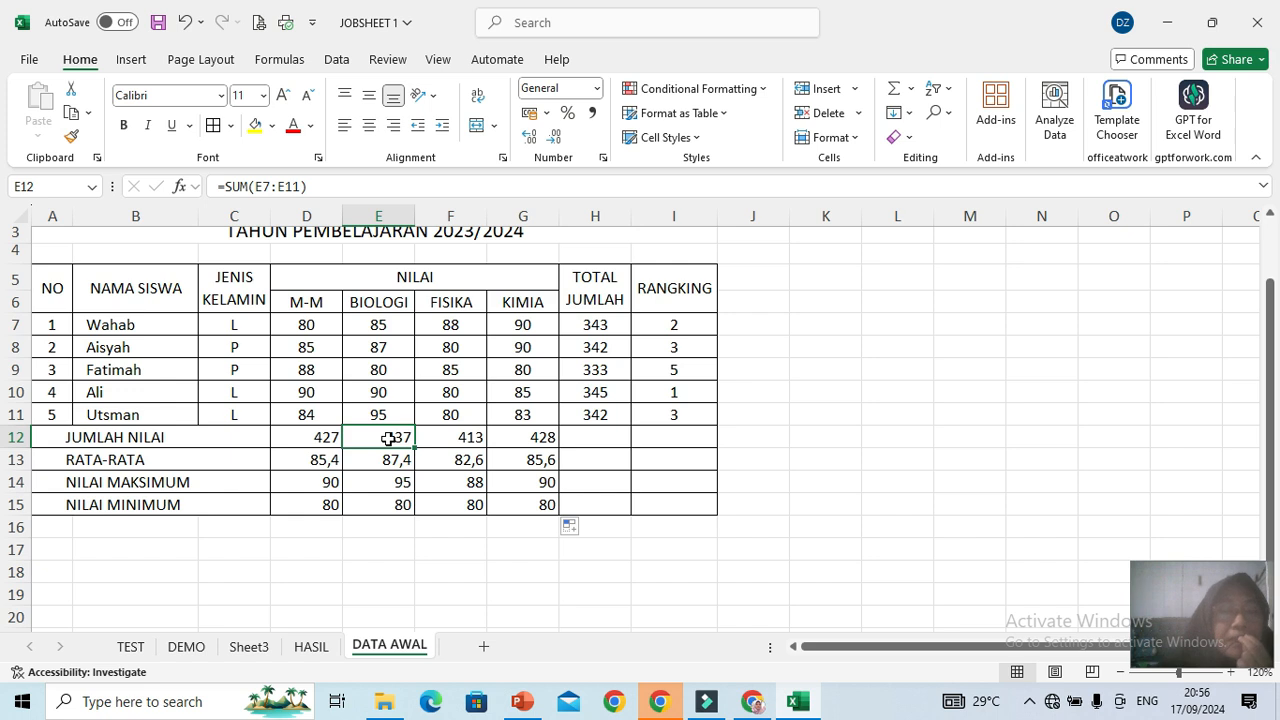
{"action": "left_click", "coordinate": [440, 437]}
{"action": "left_click", "coordinate": [541, 441]}
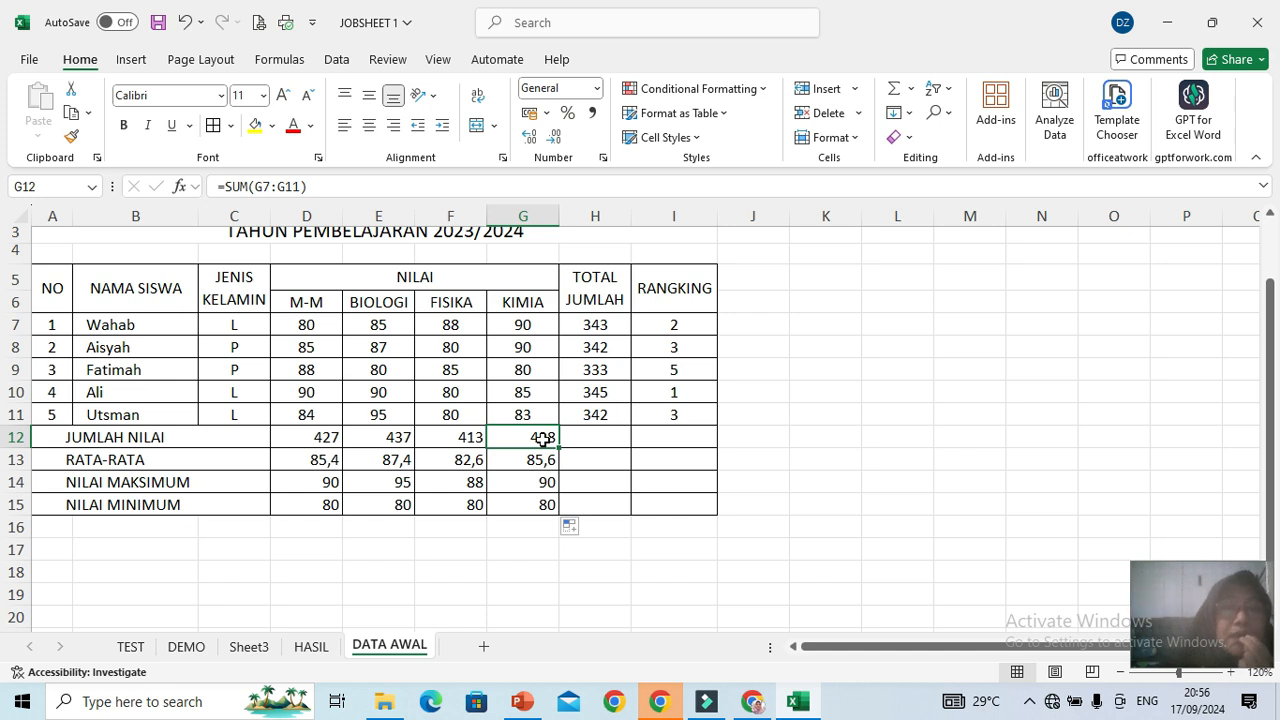
{"action": "left_click", "coordinate": [322, 438]}
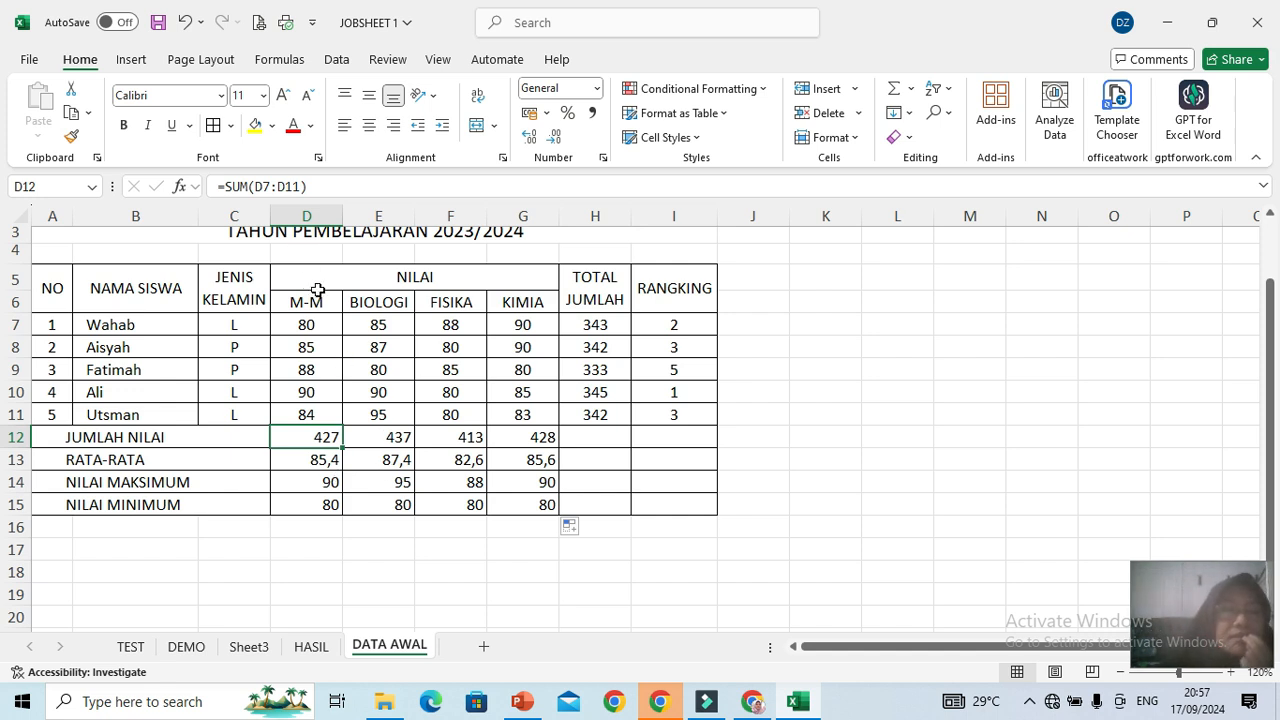
{"action": "left_click", "coordinate": [370, 442]}
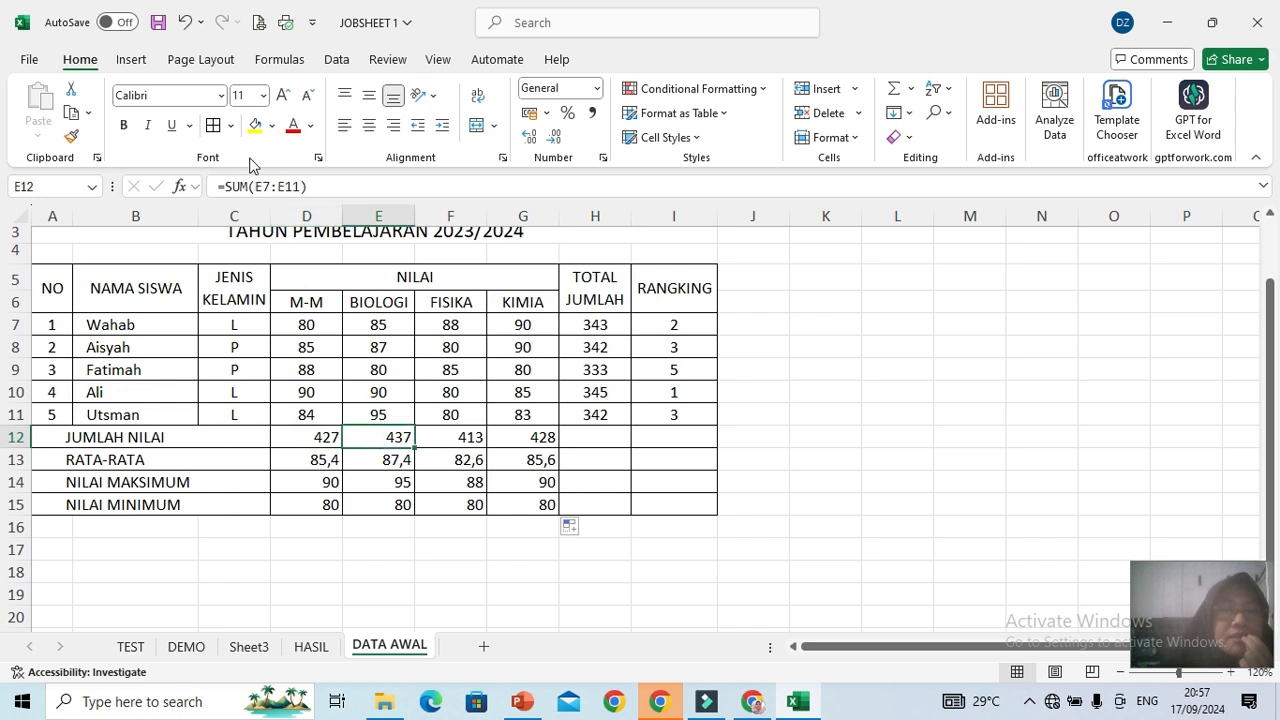
{"action": "left_click", "coordinate": [303, 445]}
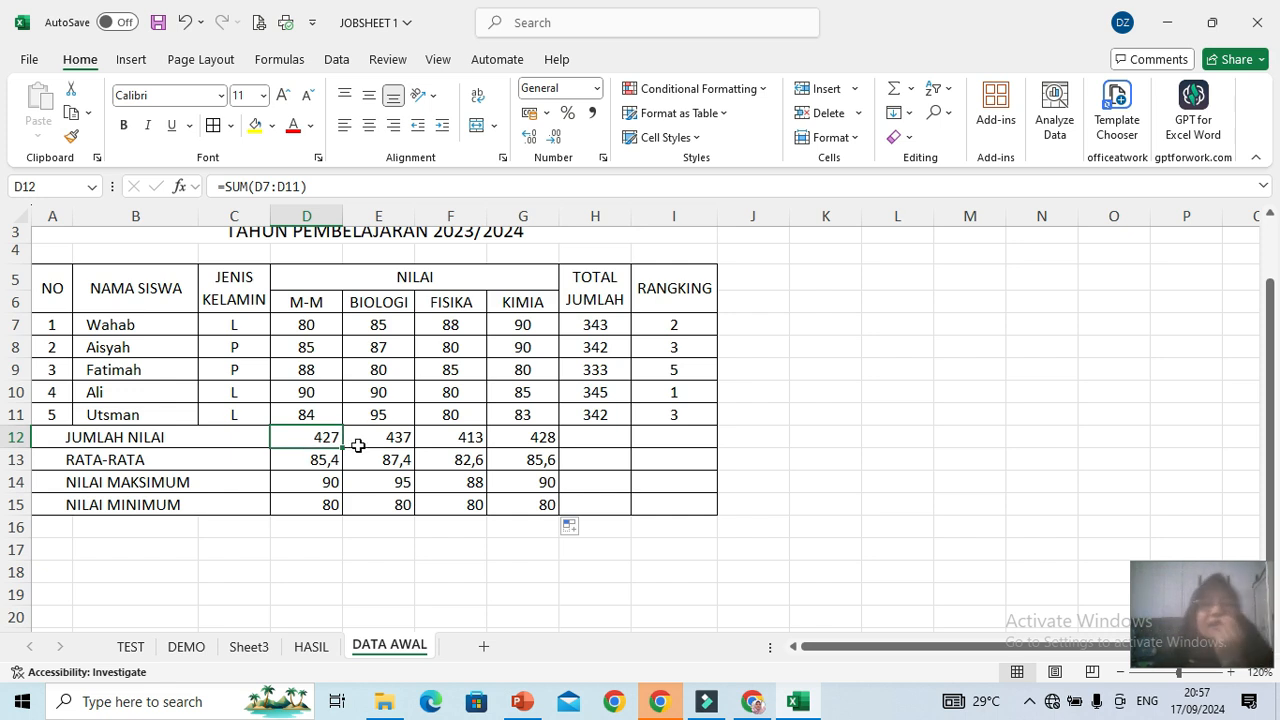
{"action": "left_click", "coordinate": [397, 444]}
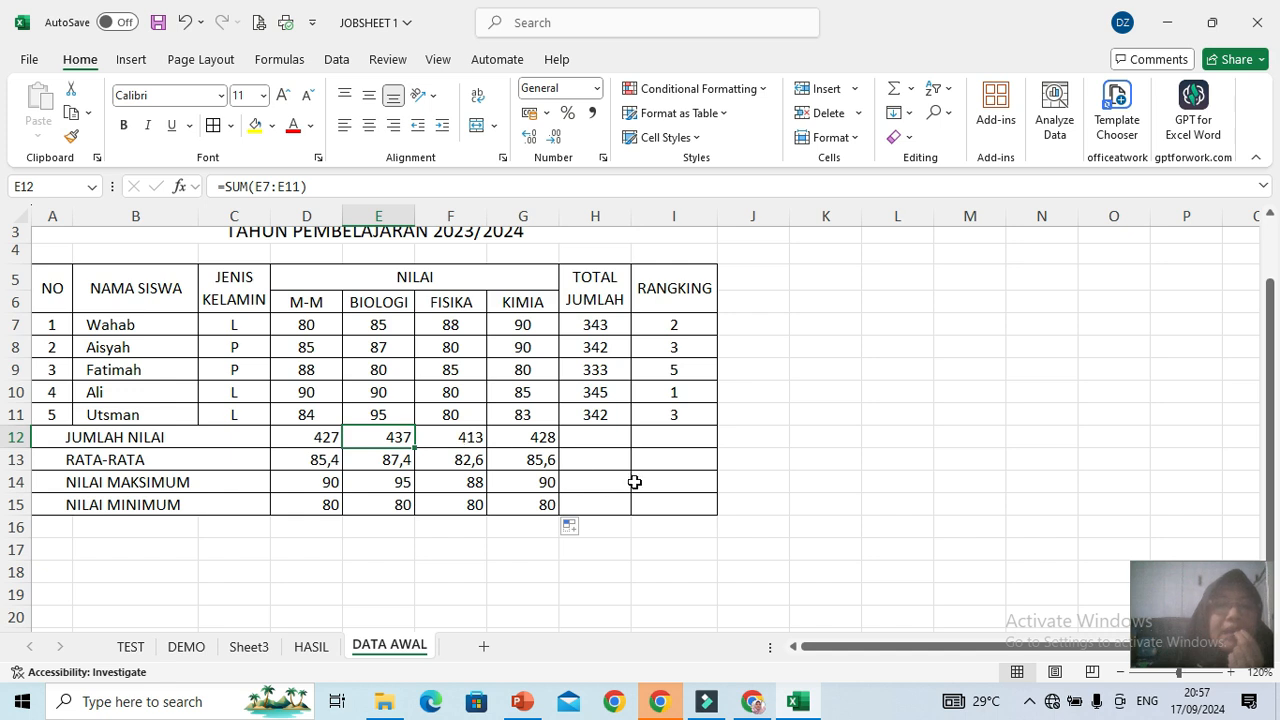
{"action": "left_click", "coordinate": [456, 443]}
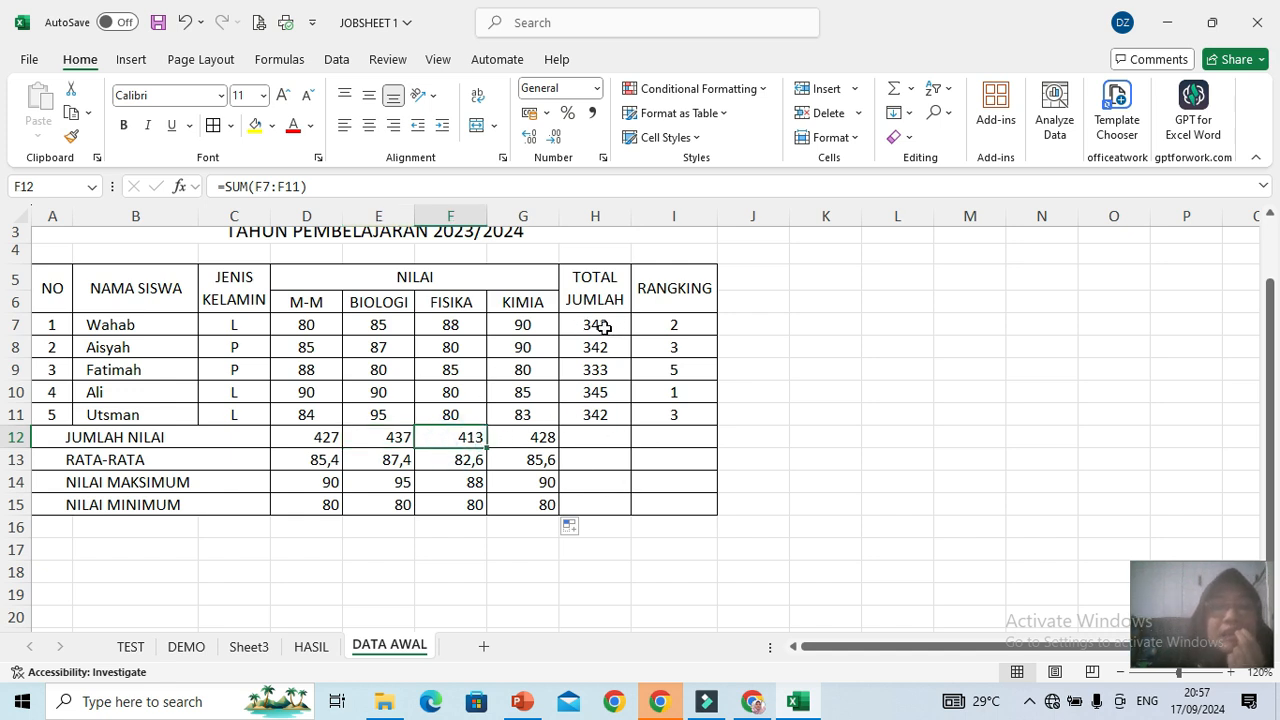
Compare the references in the RANGKING formulas in I7:I11 with the SUM range in D12
{"action": "left_click", "coordinate": [670, 326]}
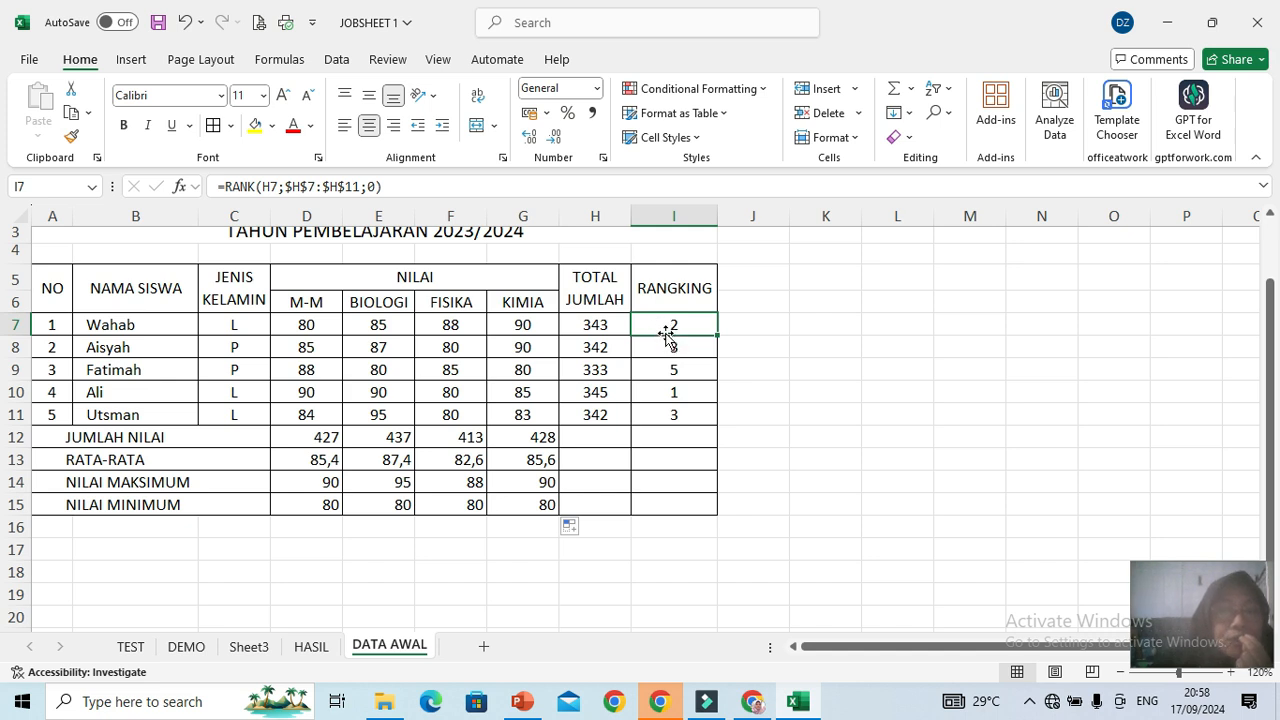
{"action": "left_click", "coordinate": [317, 435]}
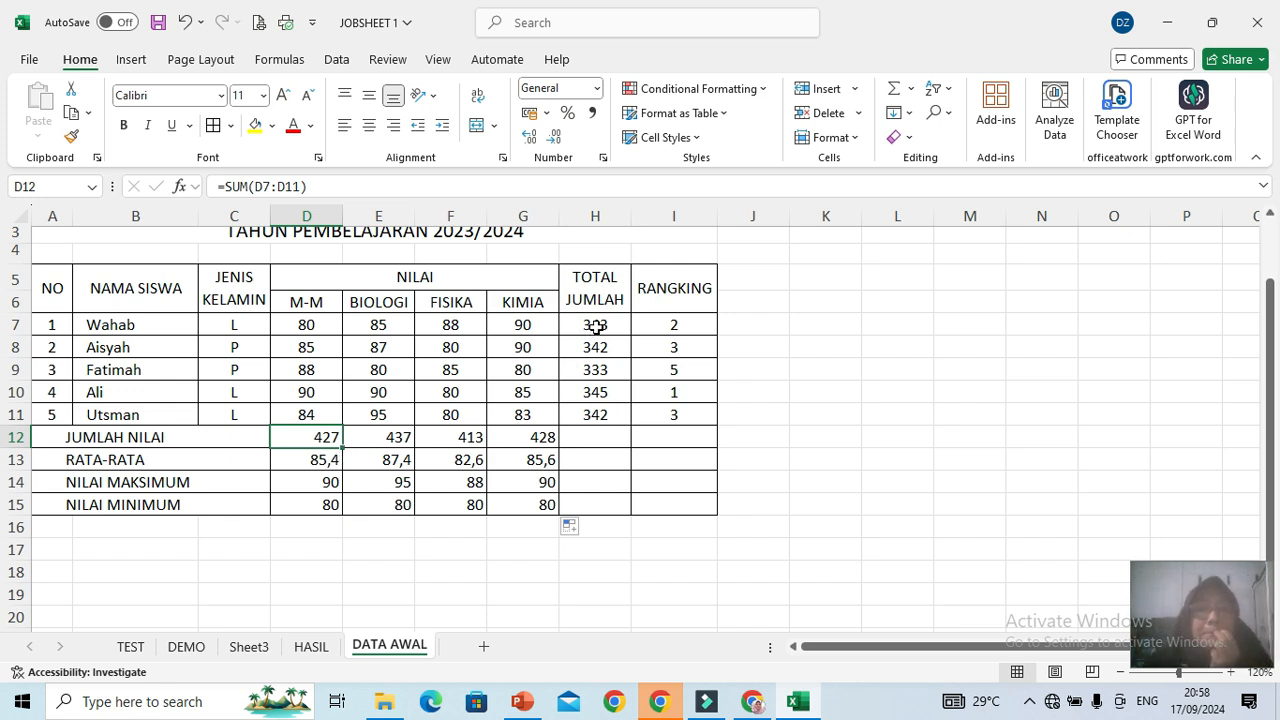
{"action": "left_click", "coordinate": [649, 325]}
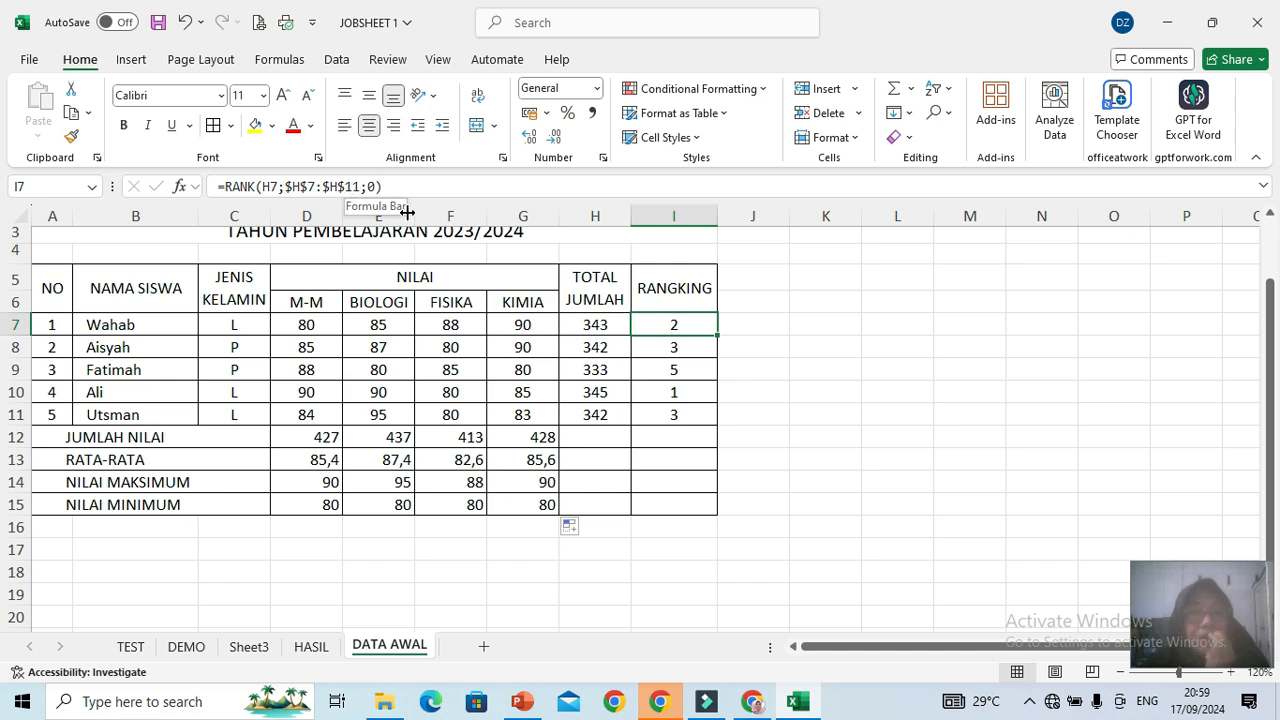
{"action": "left_click", "coordinate": [652, 348]}
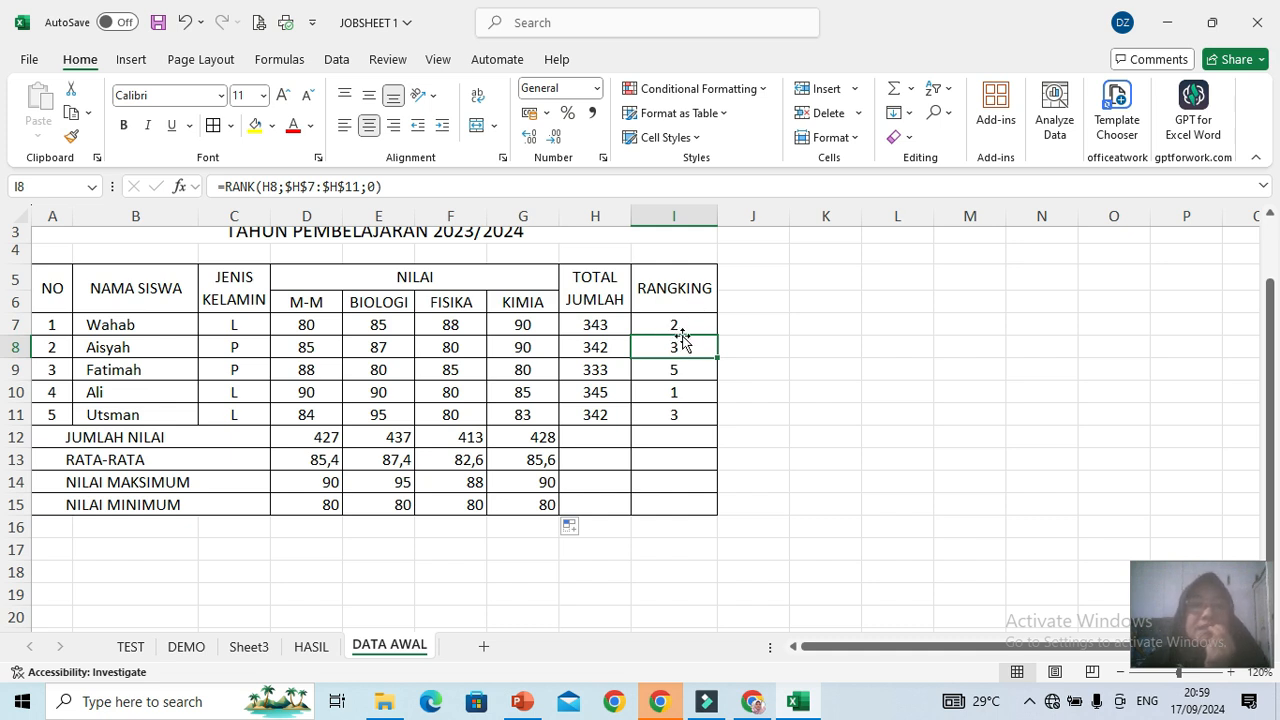
{"action": "left_click", "coordinate": [662, 374]}
{"action": "left_click", "coordinate": [662, 398]}
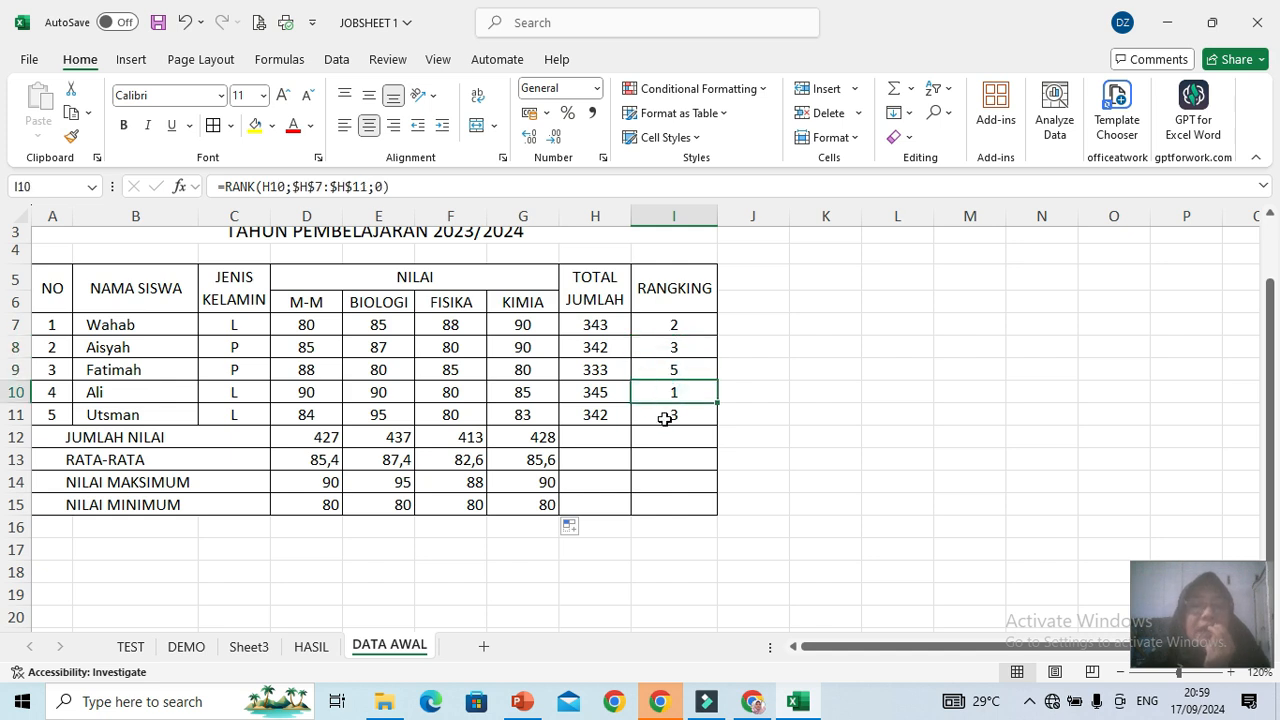
{"action": "left_click", "coordinate": [665, 416]}
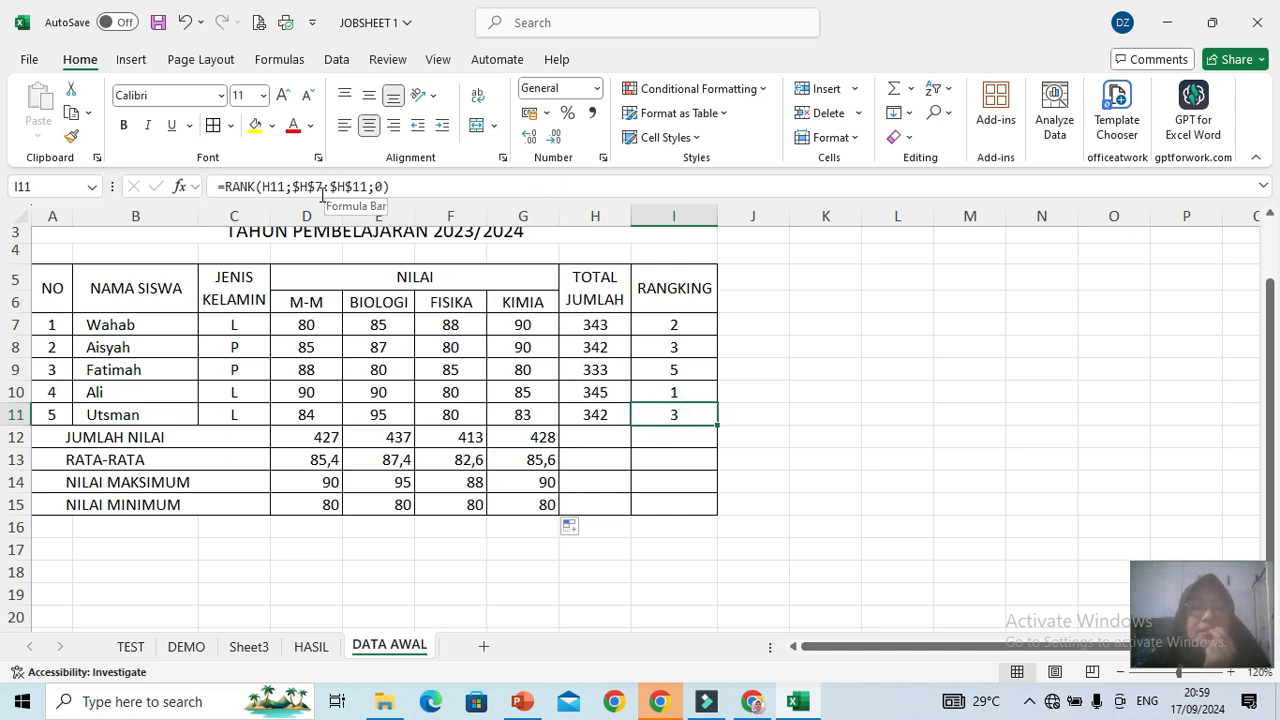
Make the ranking range in I7 relative as =RANK(H7;H7:H11;0) and fill the formula down to I11
{"action": "left_click", "coordinate": [665, 325]}
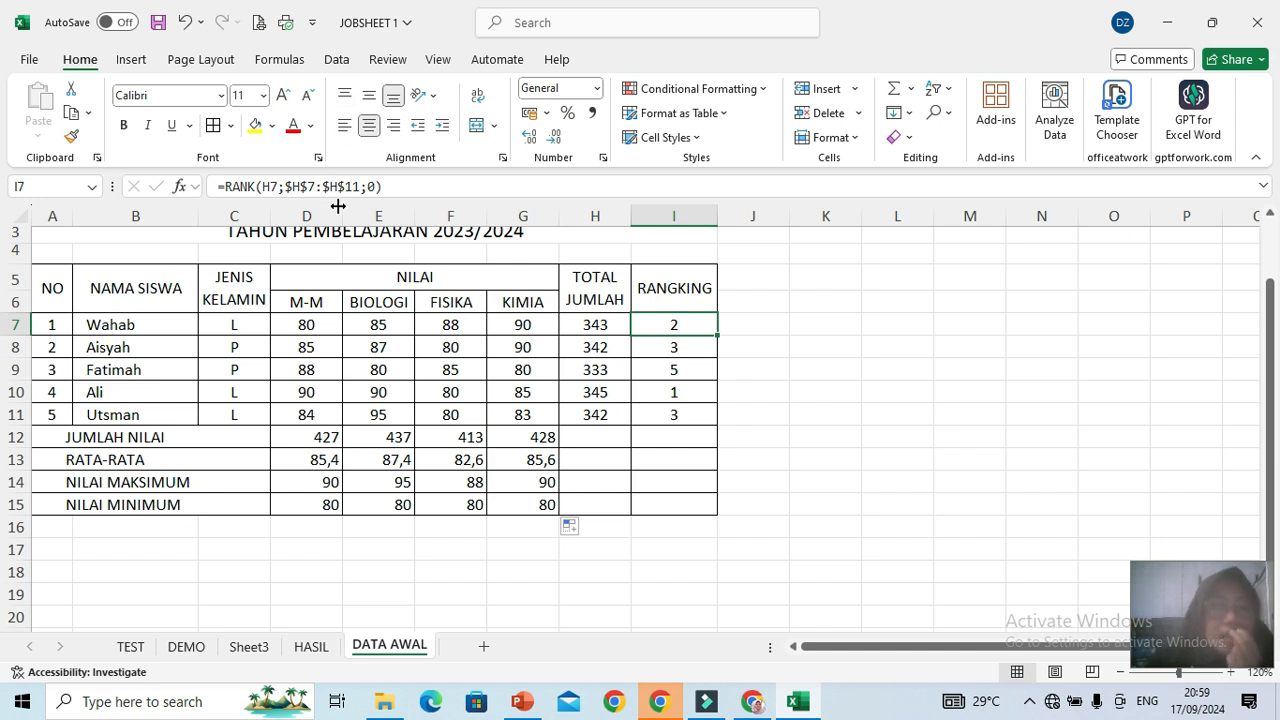
{"action": "key", "text": "F2"}
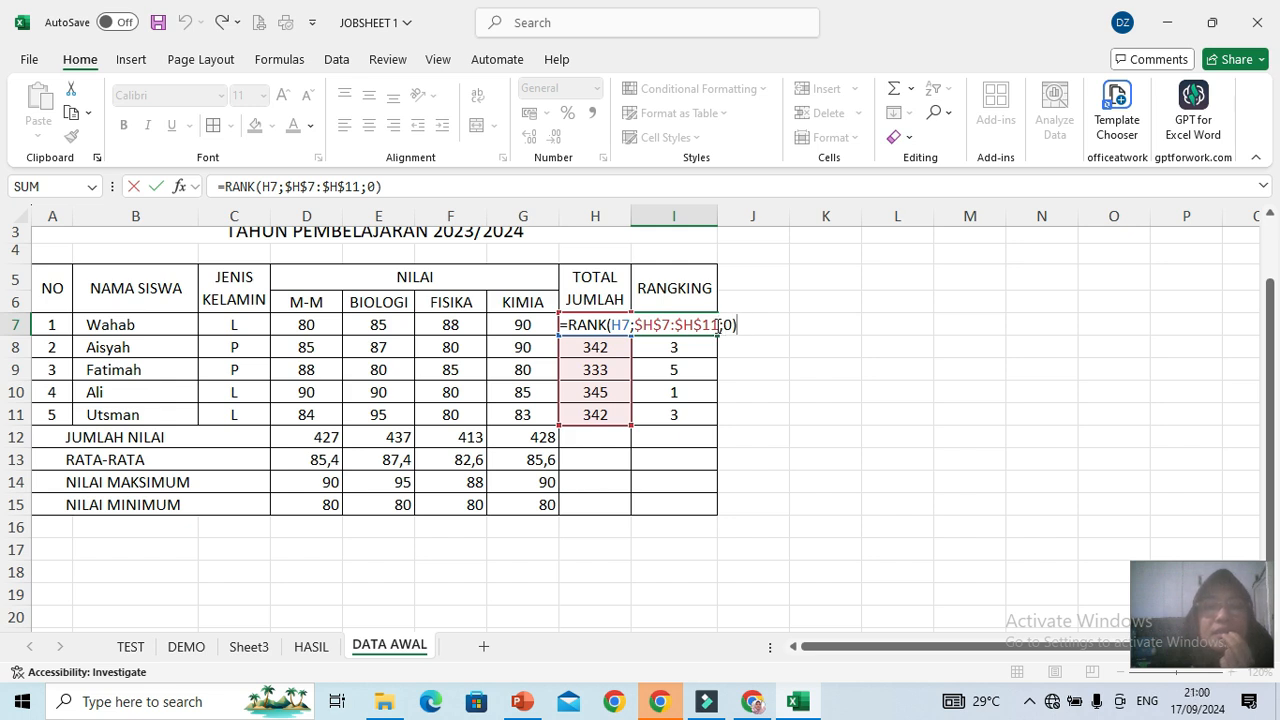
{"action": "left_click_drag", "start_coordinate": [719, 325], "coordinate": [635, 326]}
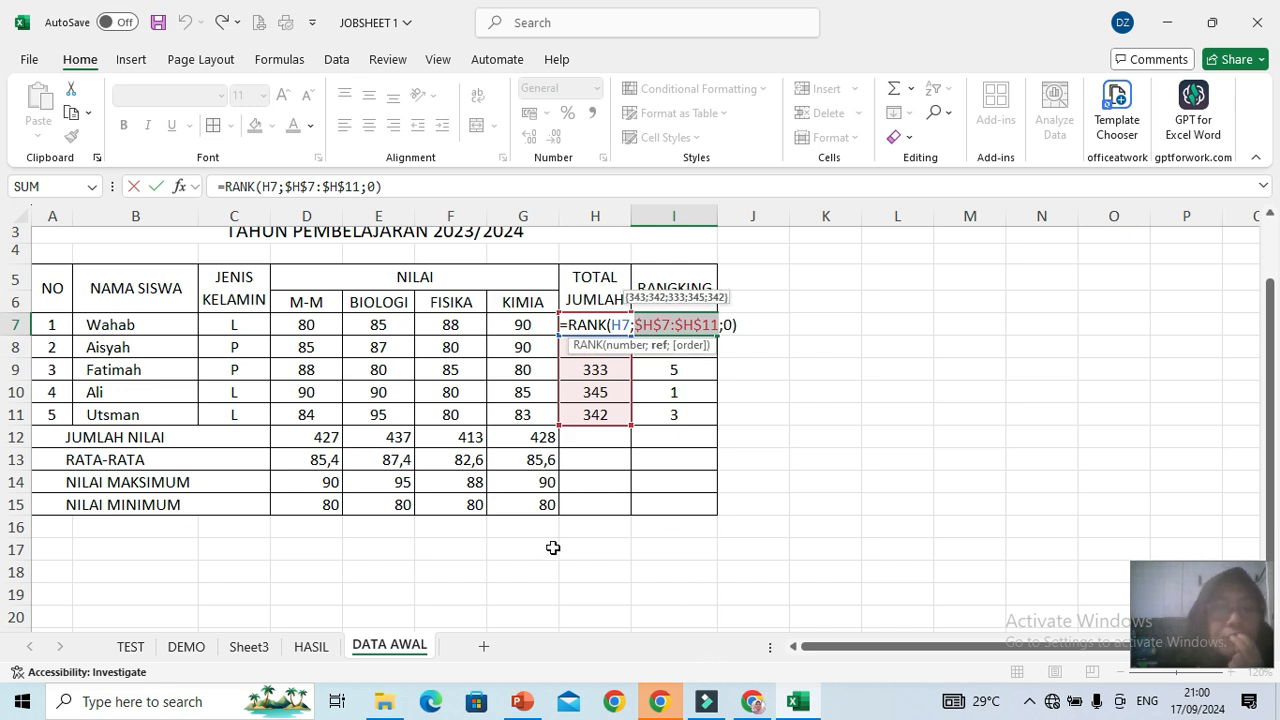
{"action": "key", "text": "F4"}
{"action": "key", "text": "F4"}
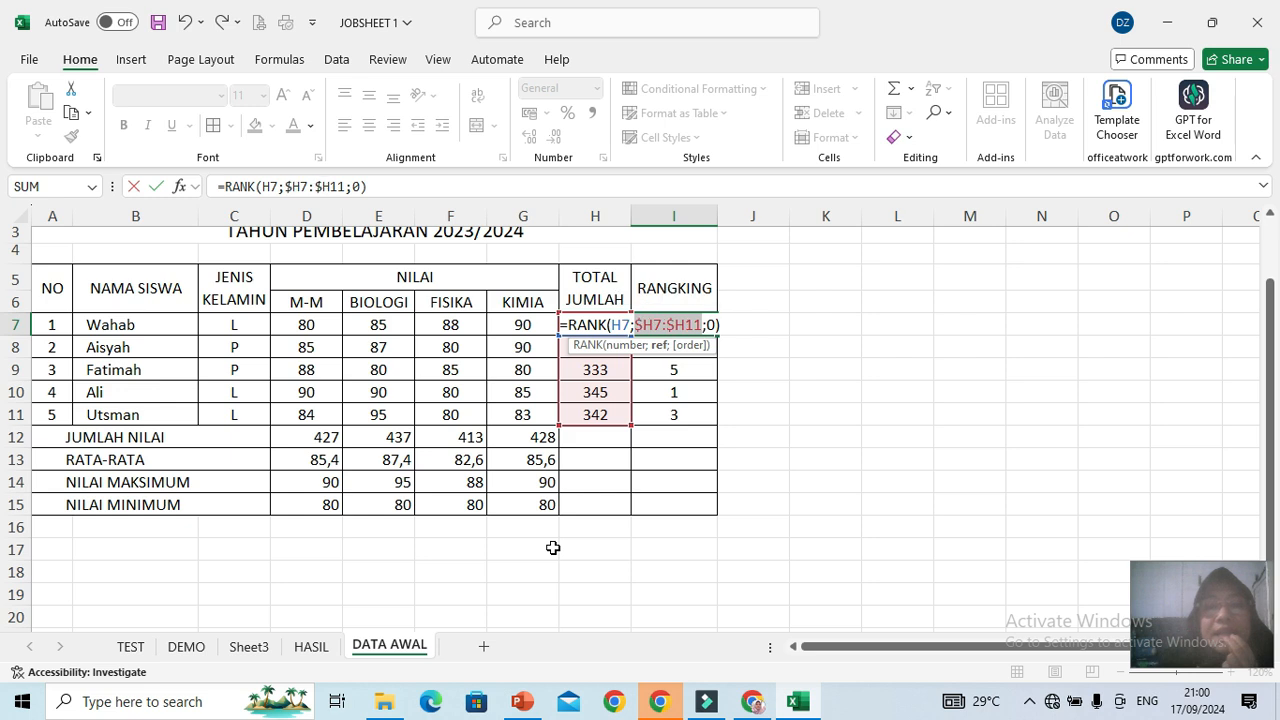
{"action": "key", "text": "F4"}
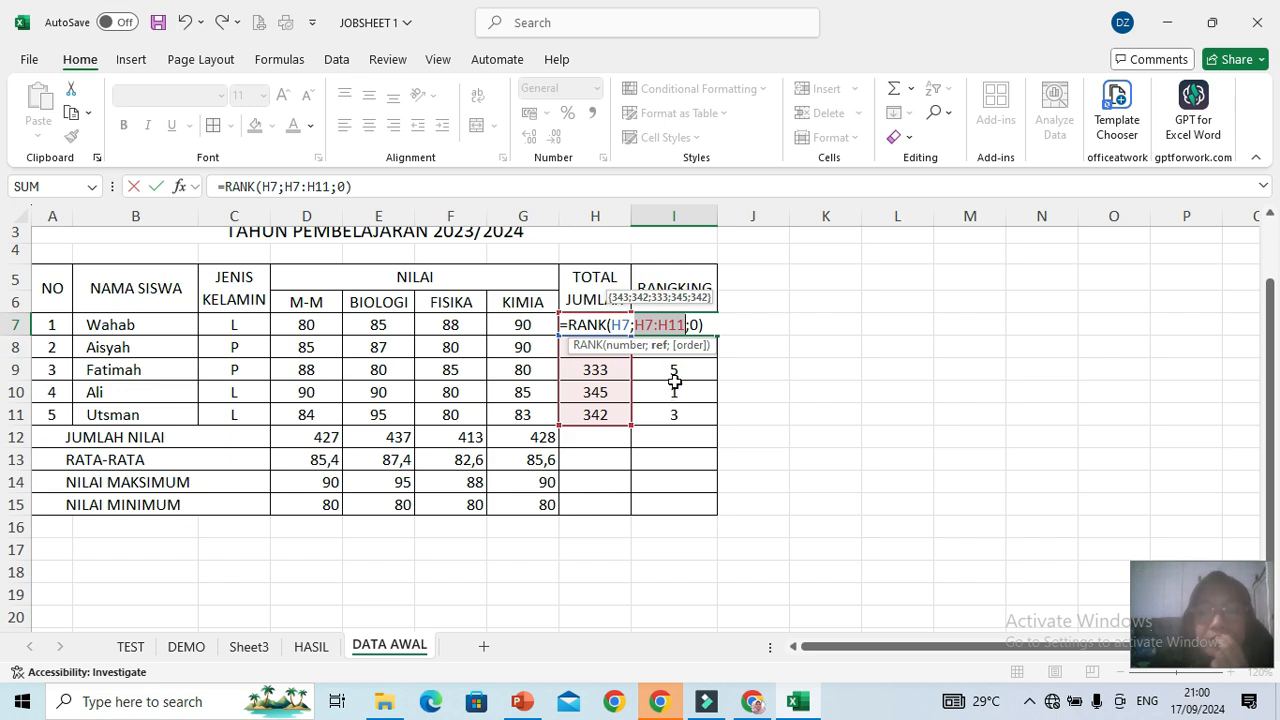
{"action": "key", "text": "Return"}
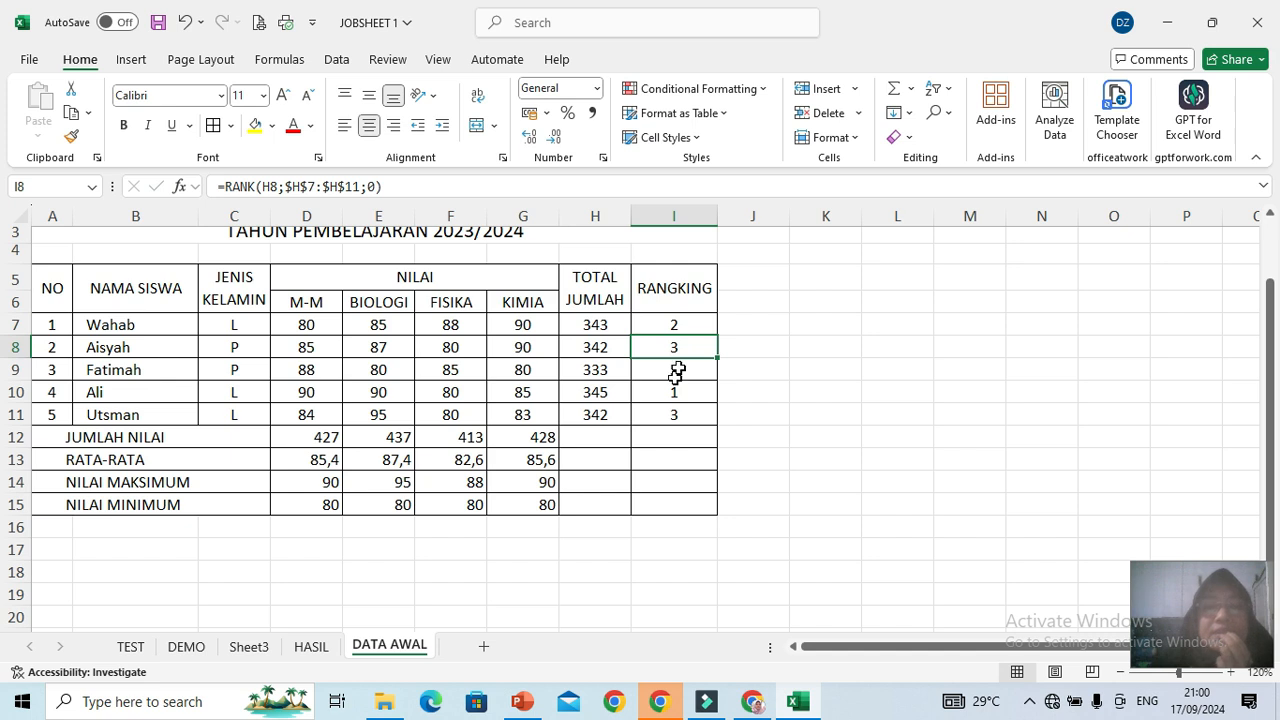
{"action": "left_click", "coordinate": [666, 325]}
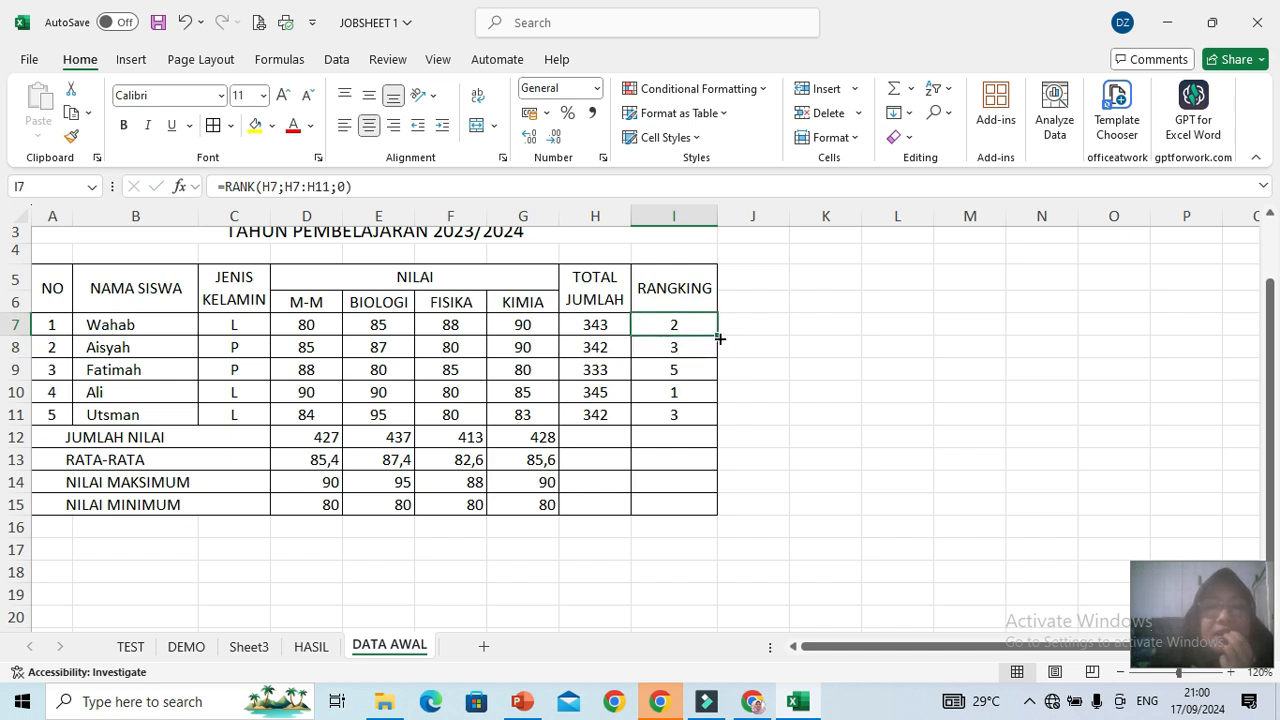
{"action": "left_click_drag", "start_coordinate": [718, 337], "coordinate": [719, 422]}
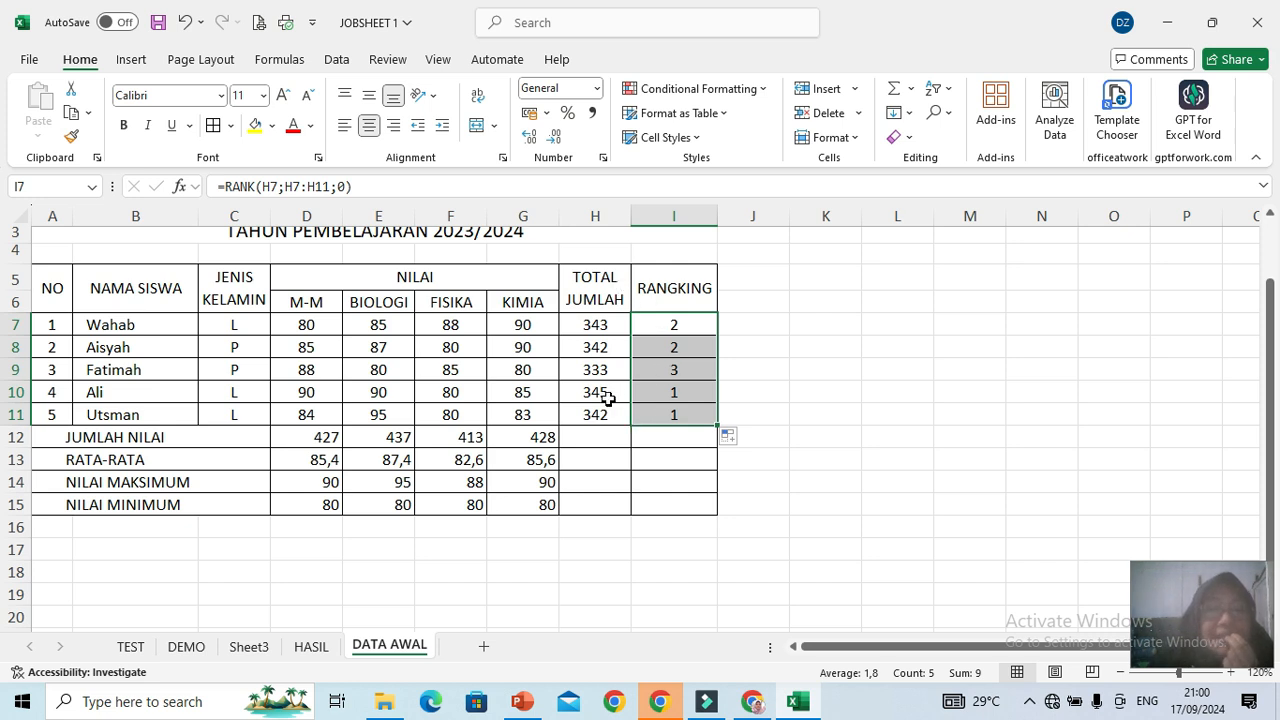
Examine the ranges used by the RANGKING formulas in I8, I9 and I11 against the TOTAL JUMLAH values
{"action": "left_click", "coordinate": [670, 349]}
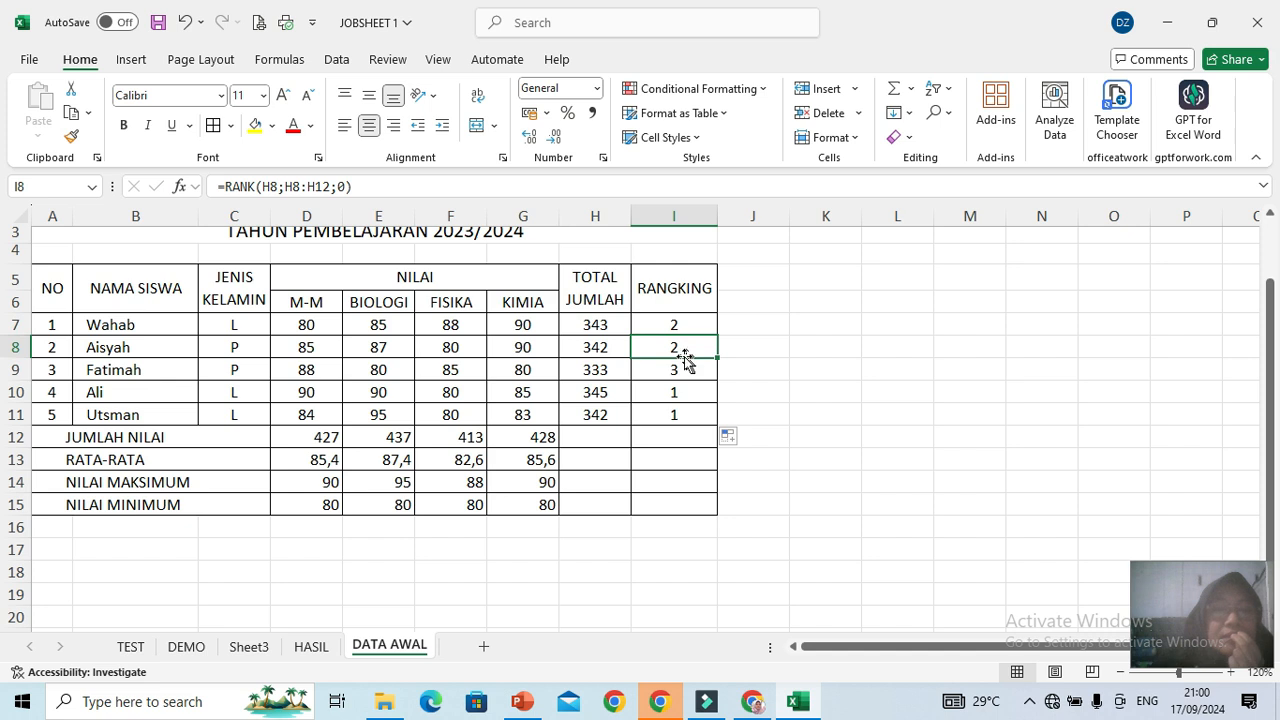
{"action": "left_click", "coordinate": [587, 347]}
{"action": "left_click_drag", "start_coordinate": [587, 347], "coordinate": [595, 414]}
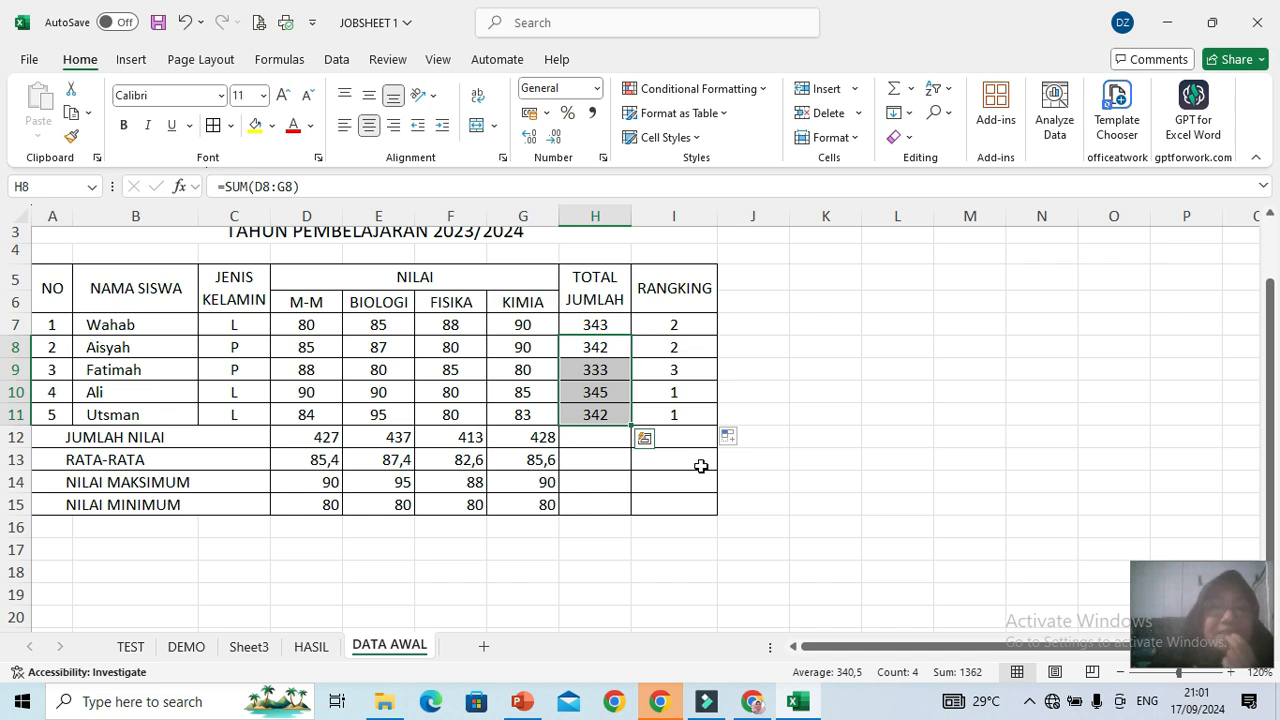
{"action": "left_click", "coordinate": [693, 374]}
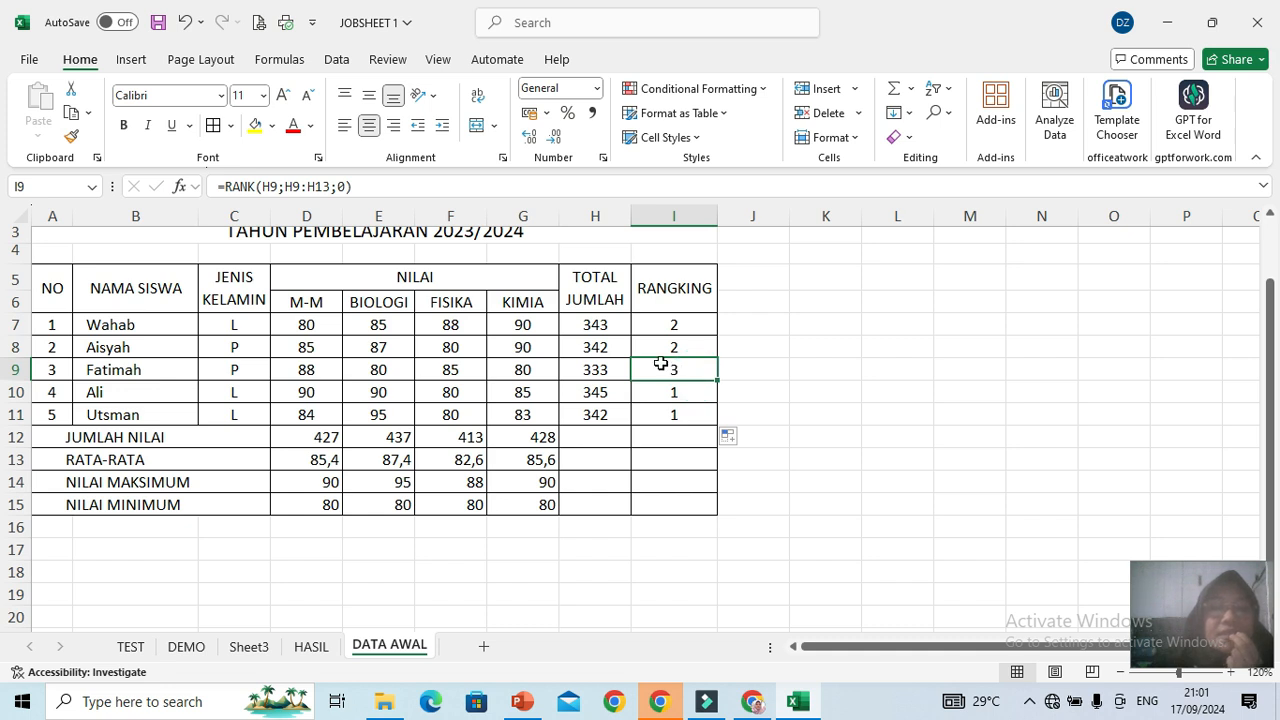
{"action": "double_click", "coordinate": [661, 364]}
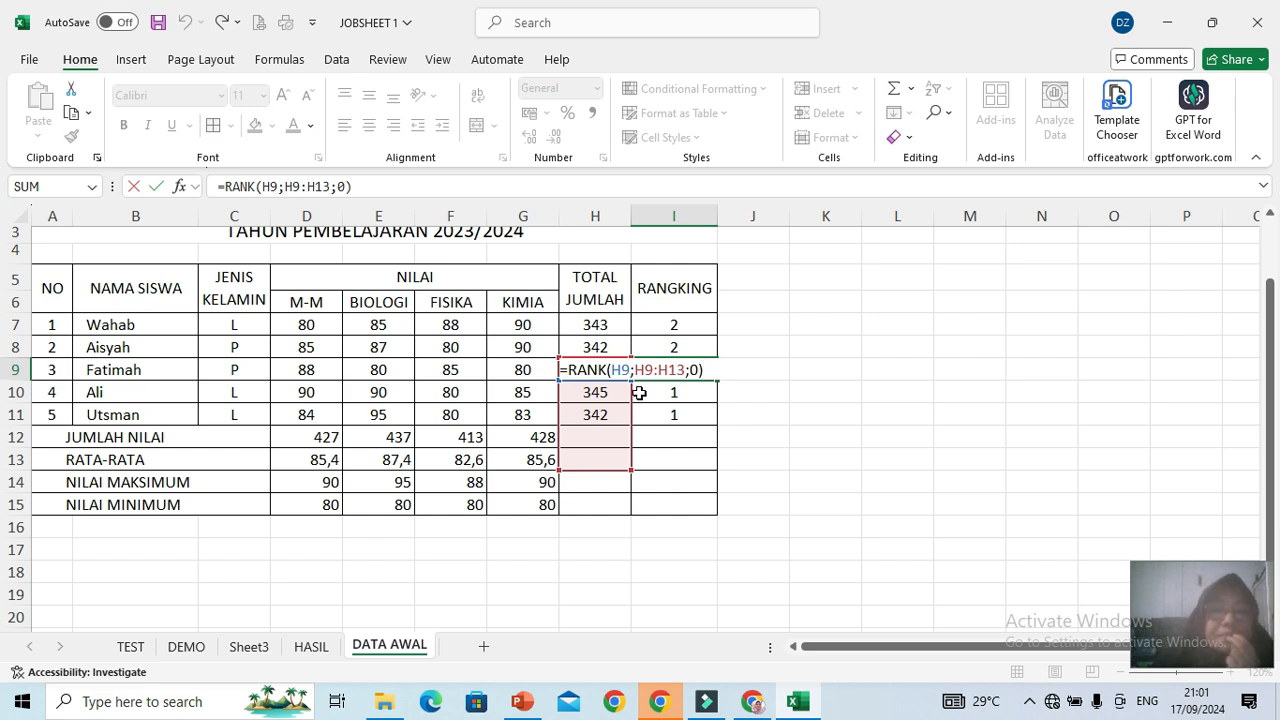
{"action": "left_click", "coordinate": [703, 414]}
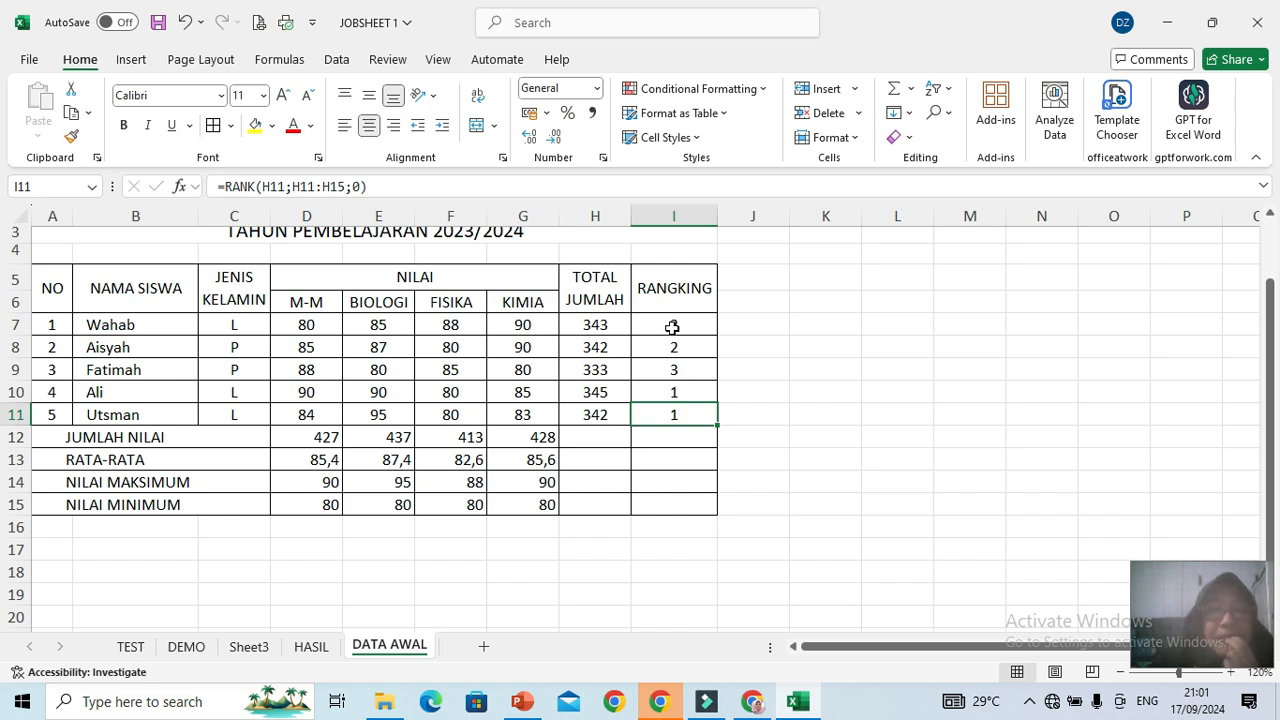
Make the ranking range in I7 absolute again, as =RANK(H7;$H$7:$H$11;0)
{"action": "left_click", "coordinate": [672, 328]}
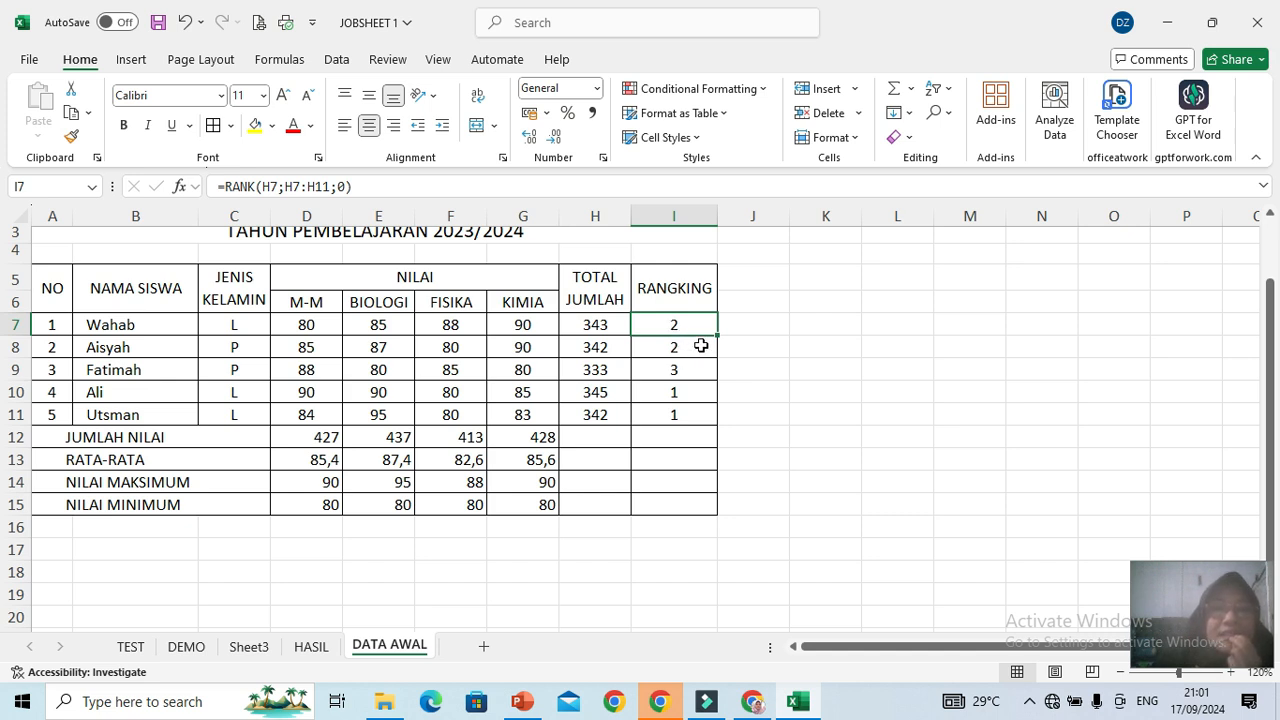
{"action": "key", "text": "F2"}
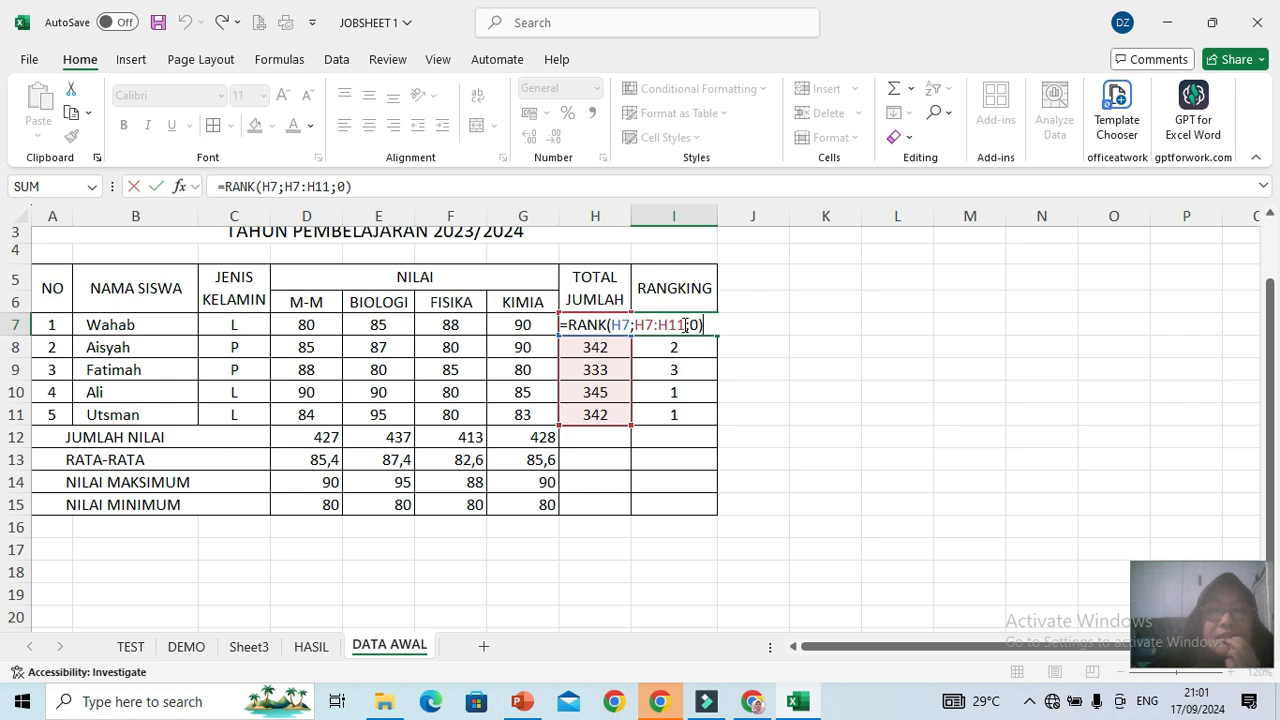
{"action": "left_click_drag", "start_coordinate": [685, 325], "coordinate": [637, 327]}
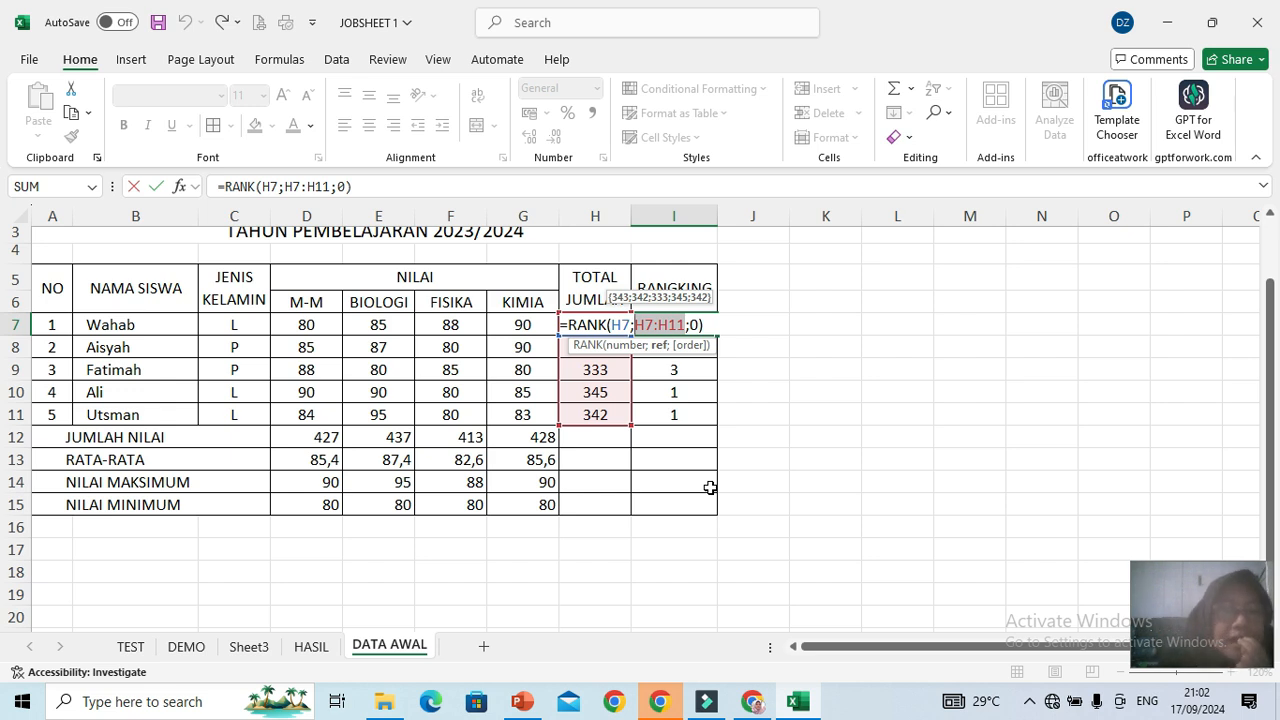
{"action": "key", "text": "F4"}
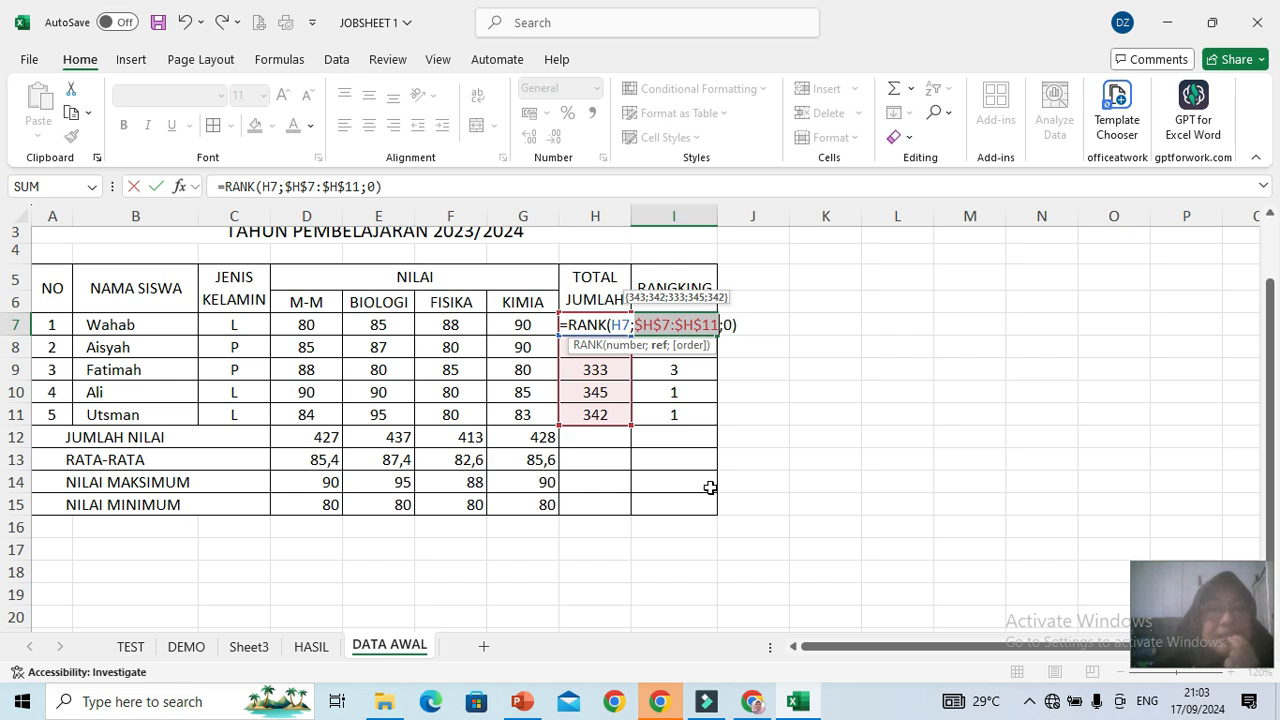
{"action": "key", "text": "Return"}
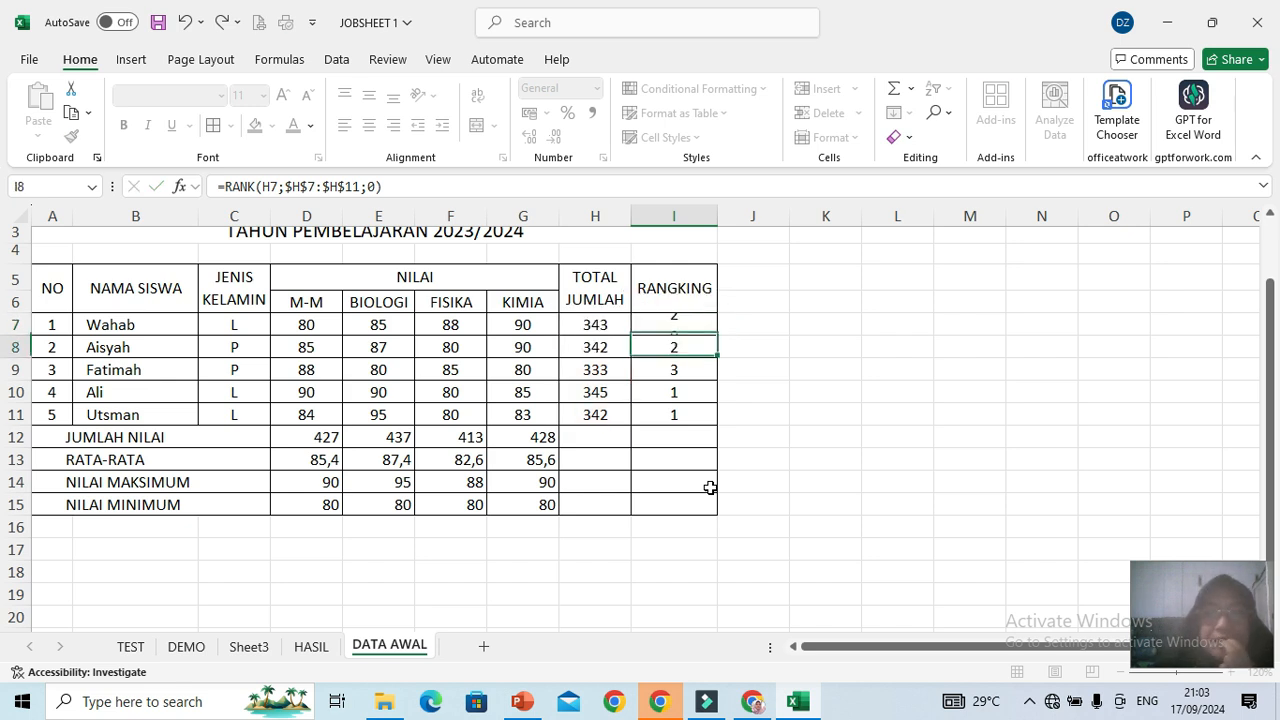
Fill the RANGKING formula from I7 down to I11 and check the ranges it uses in I8, I9 and I11
{"action": "left_click", "coordinate": [660, 324]}
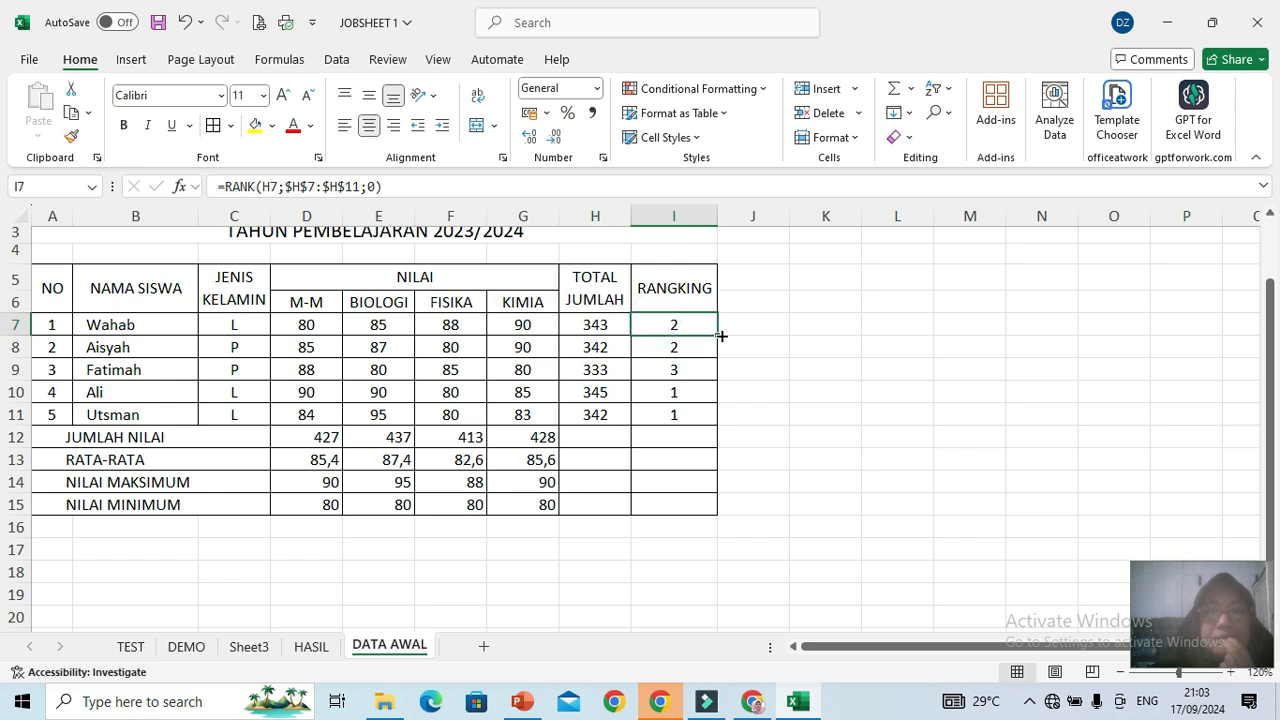
{"action": "left_click_drag", "start_coordinate": [721, 337], "coordinate": [712, 418]}
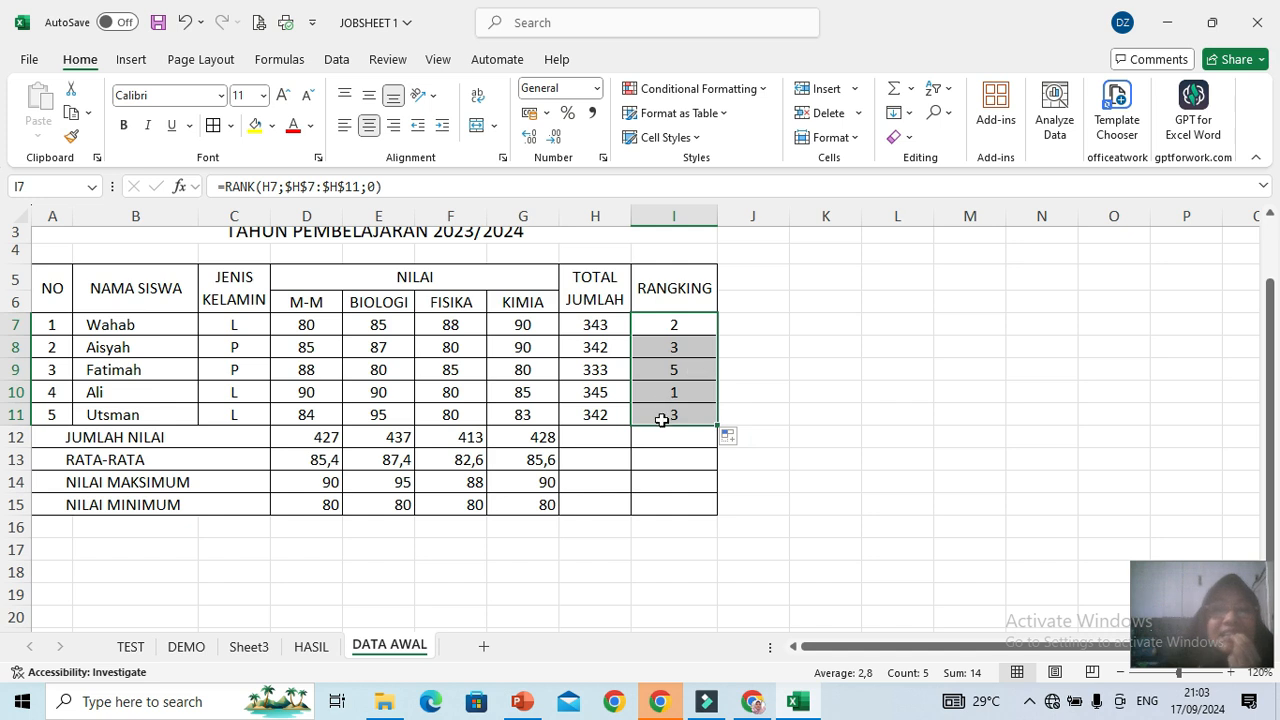
{"action": "left_click", "coordinate": [655, 347]}
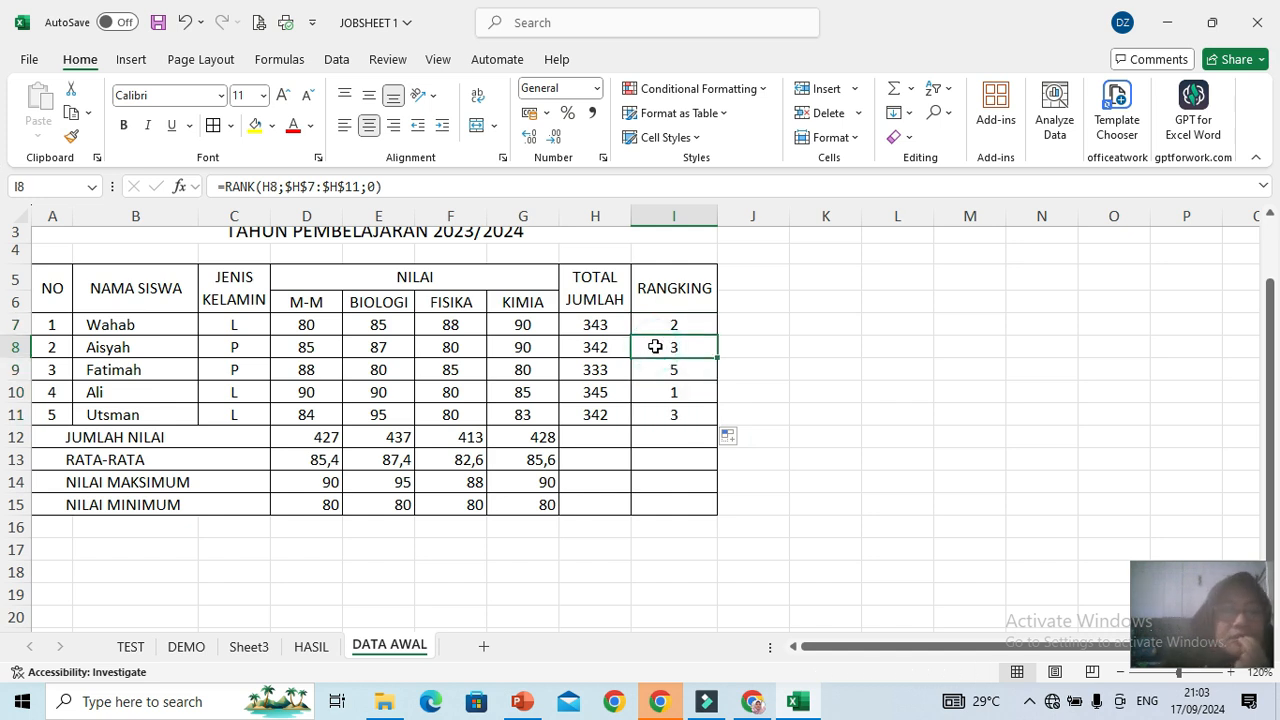
{"action": "double_click", "coordinate": [655, 347]}
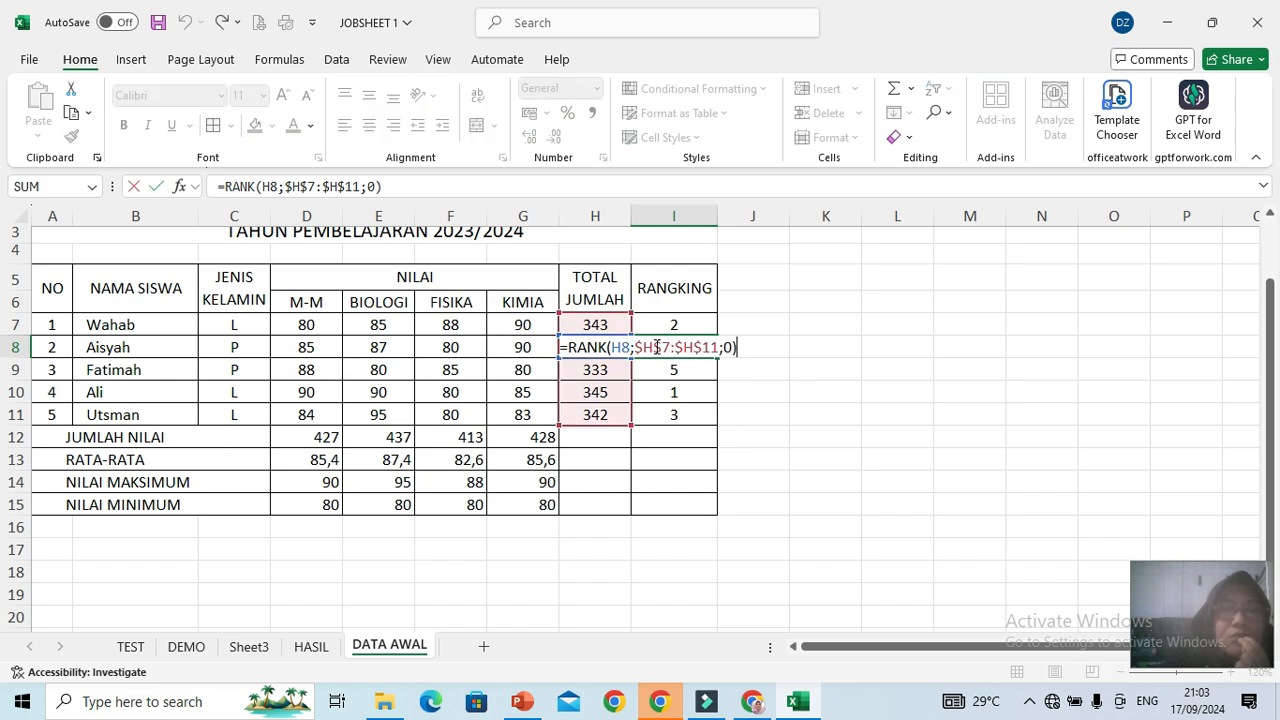
{"action": "left_click", "coordinate": [662, 371]}
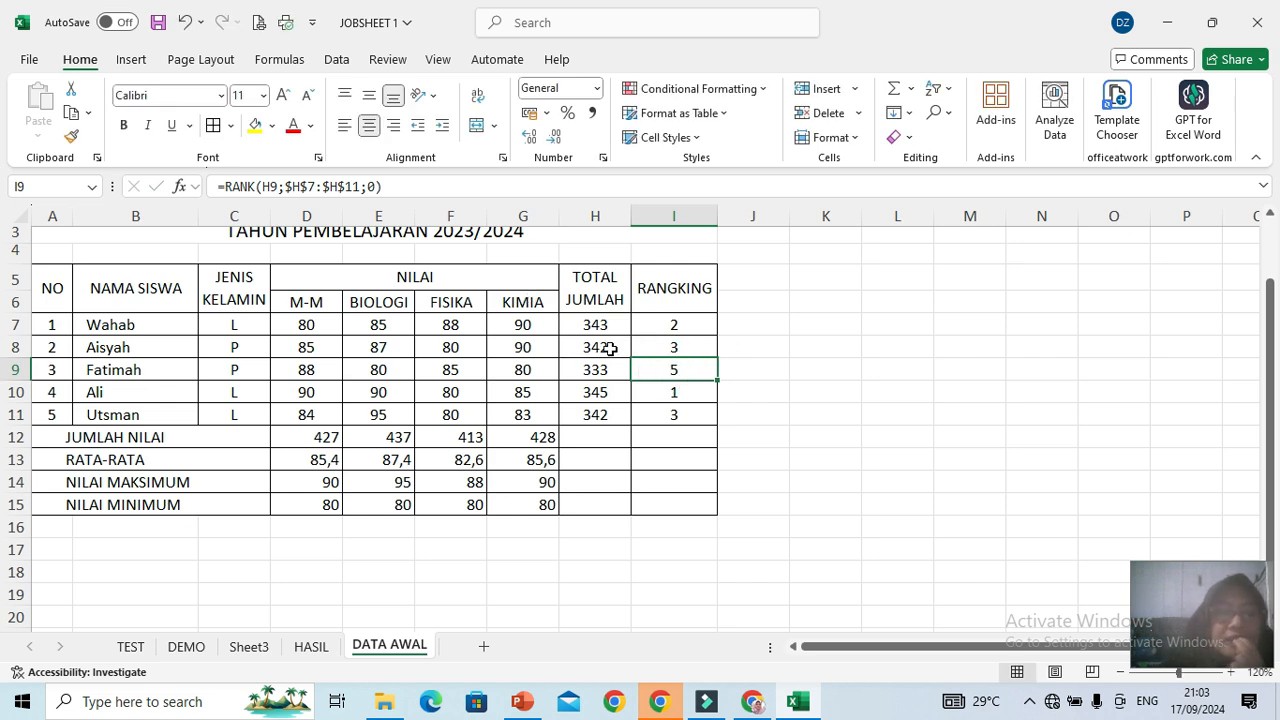
{"action": "key", "text": "F2"}
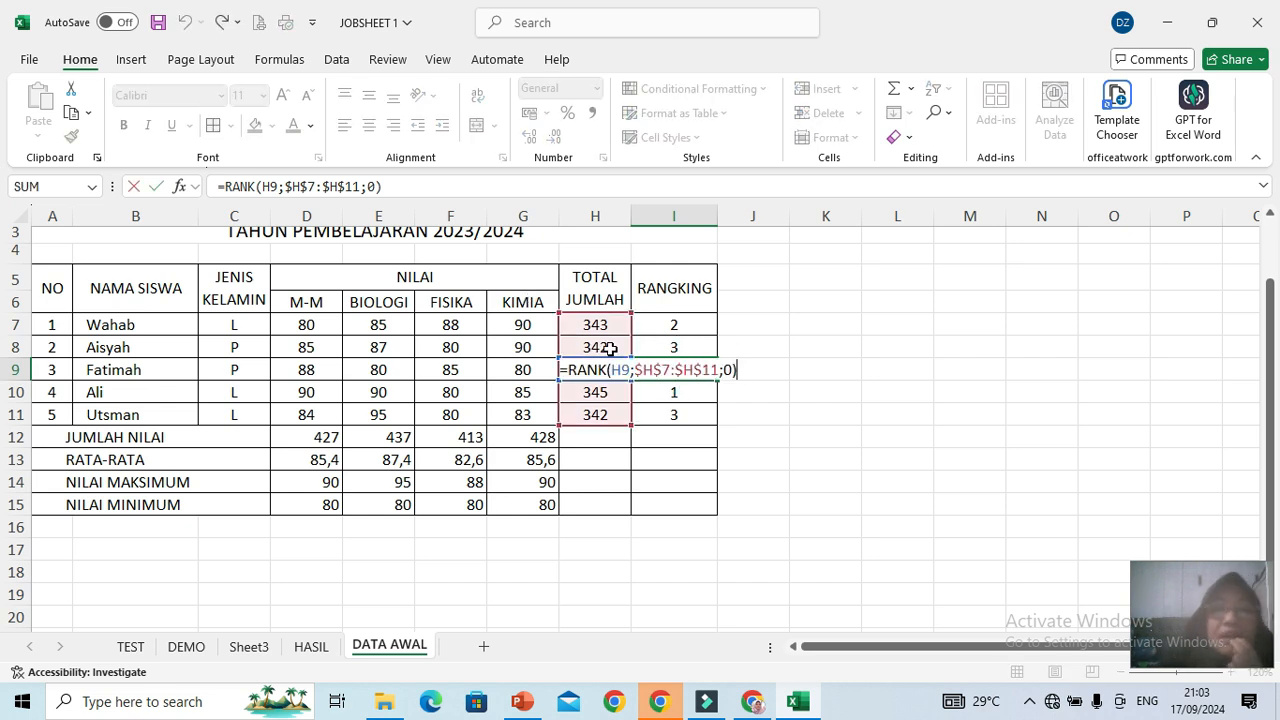
{"action": "left_click", "coordinate": [678, 419]}
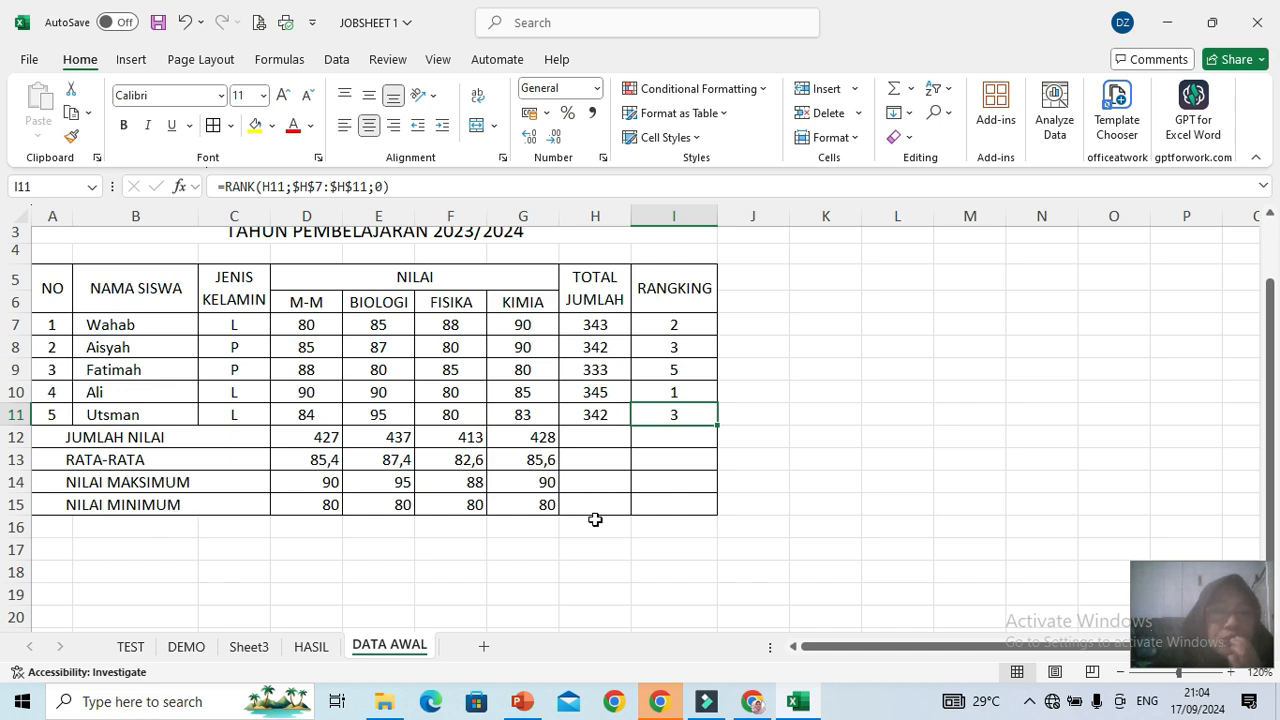
Remove the inside, bottom and right borders from the empty cells H12:I15 below TOTAL JUMLAH and RANGKING
{"action": "scroll", "coordinate": [617, 440], "scroll_direction": "up", "scroll_amount": 1}
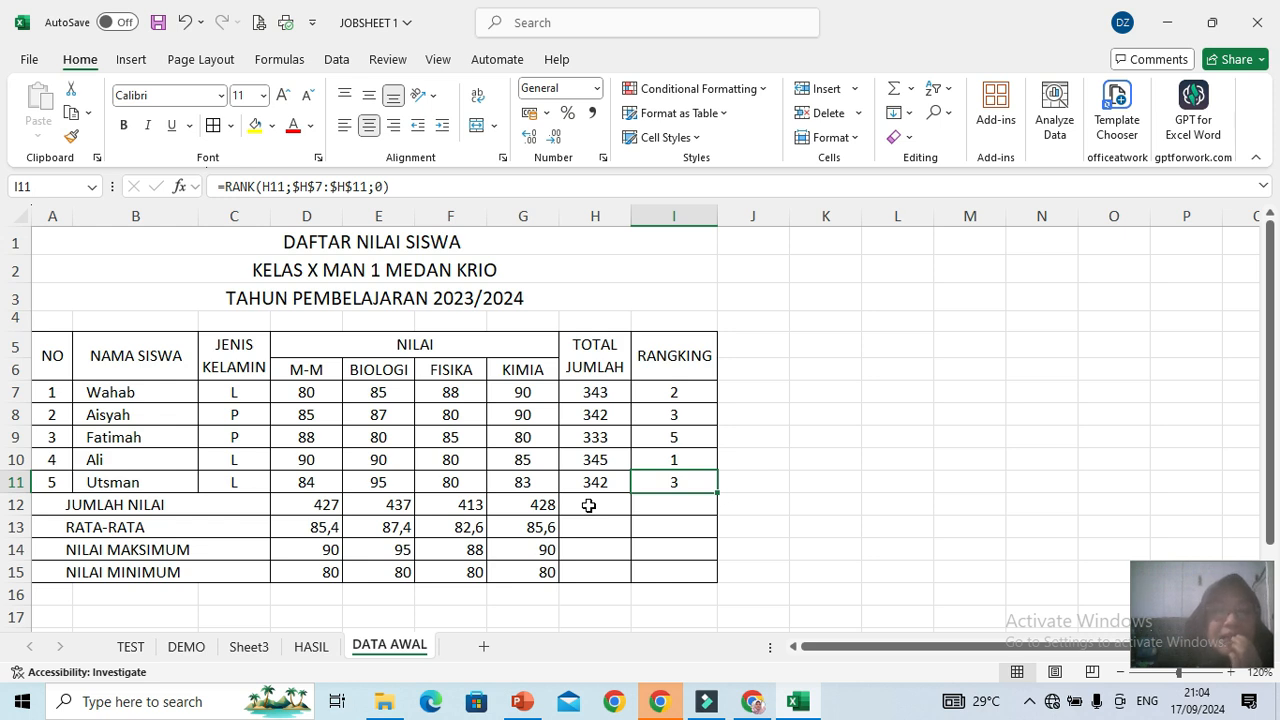
{"action": "left_click_drag", "start_coordinate": [589, 506], "coordinate": [652, 573]}
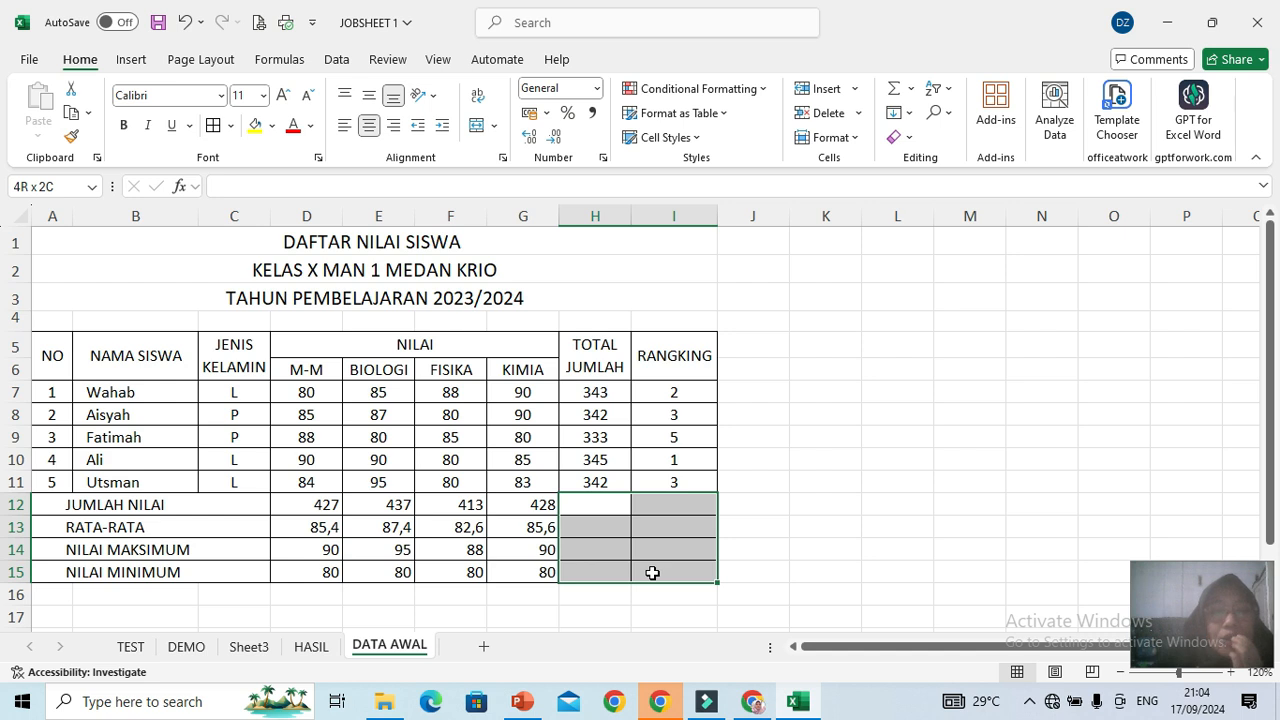
{"action": "left_click_drag", "start_coordinate": [652, 573], "coordinate": [652, 573]}
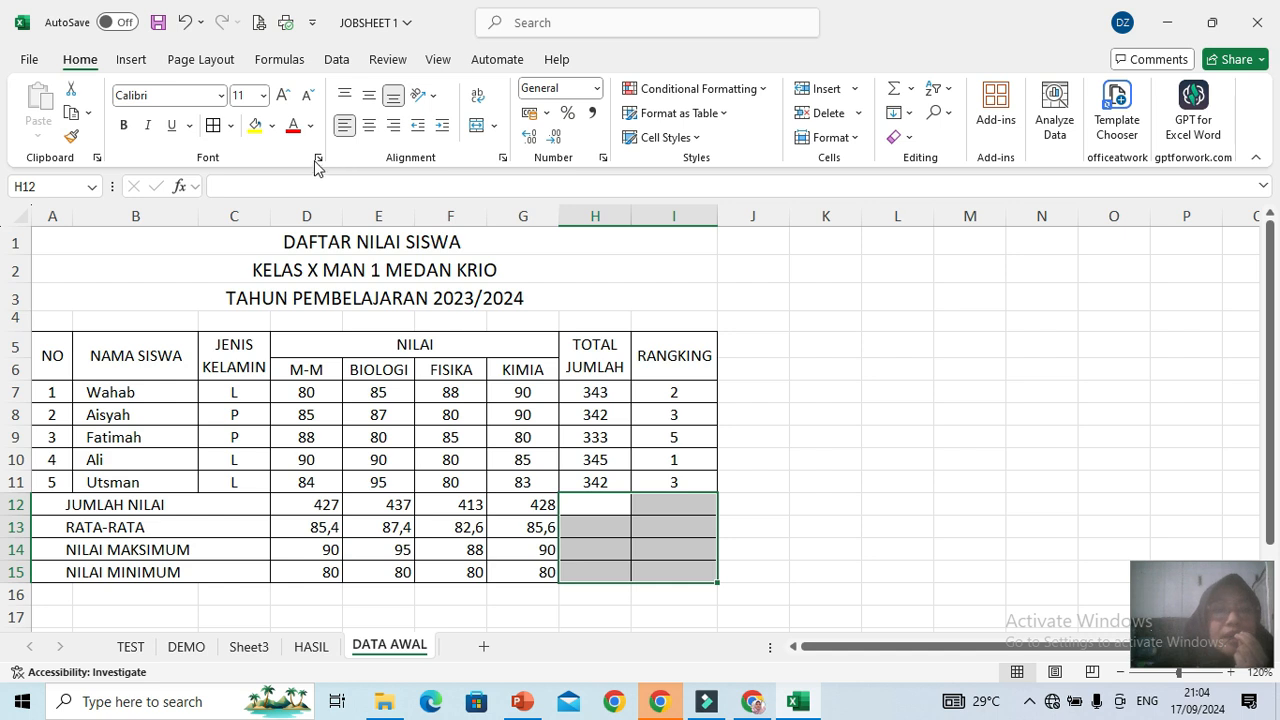
{"action": "left_click", "coordinate": [503, 160]}
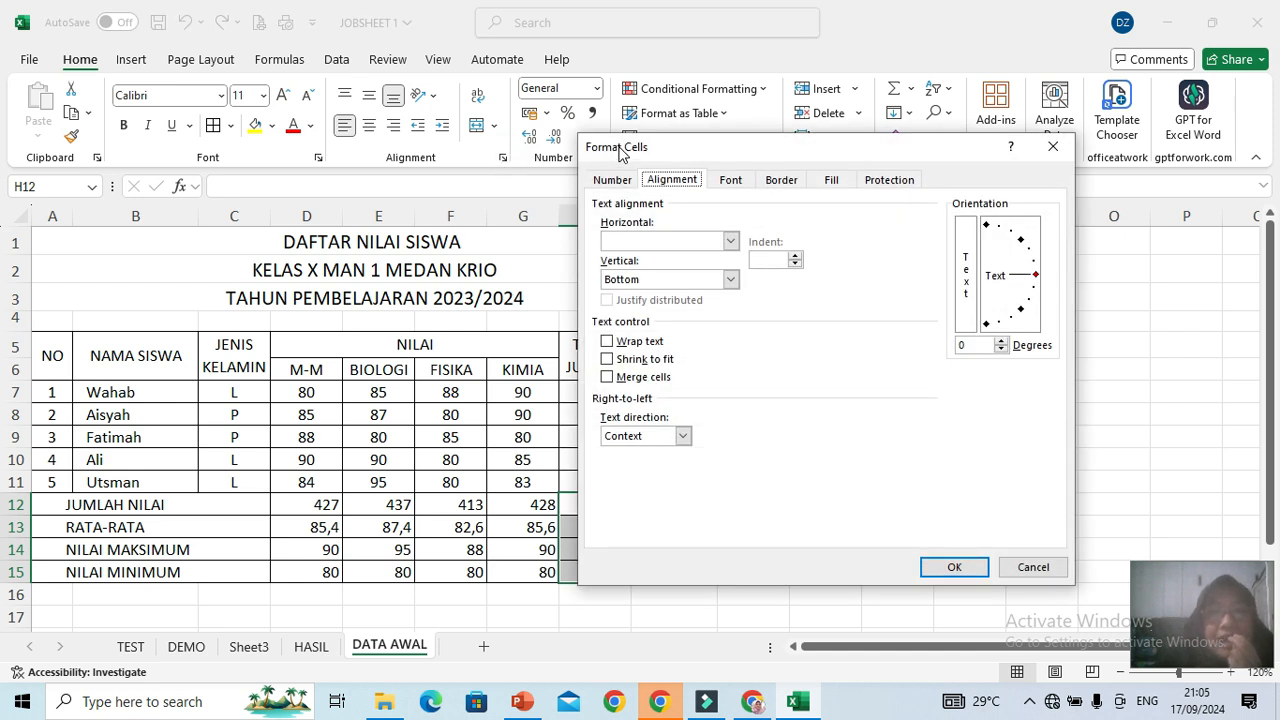
{"action": "left_click", "coordinate": [780, 180]}
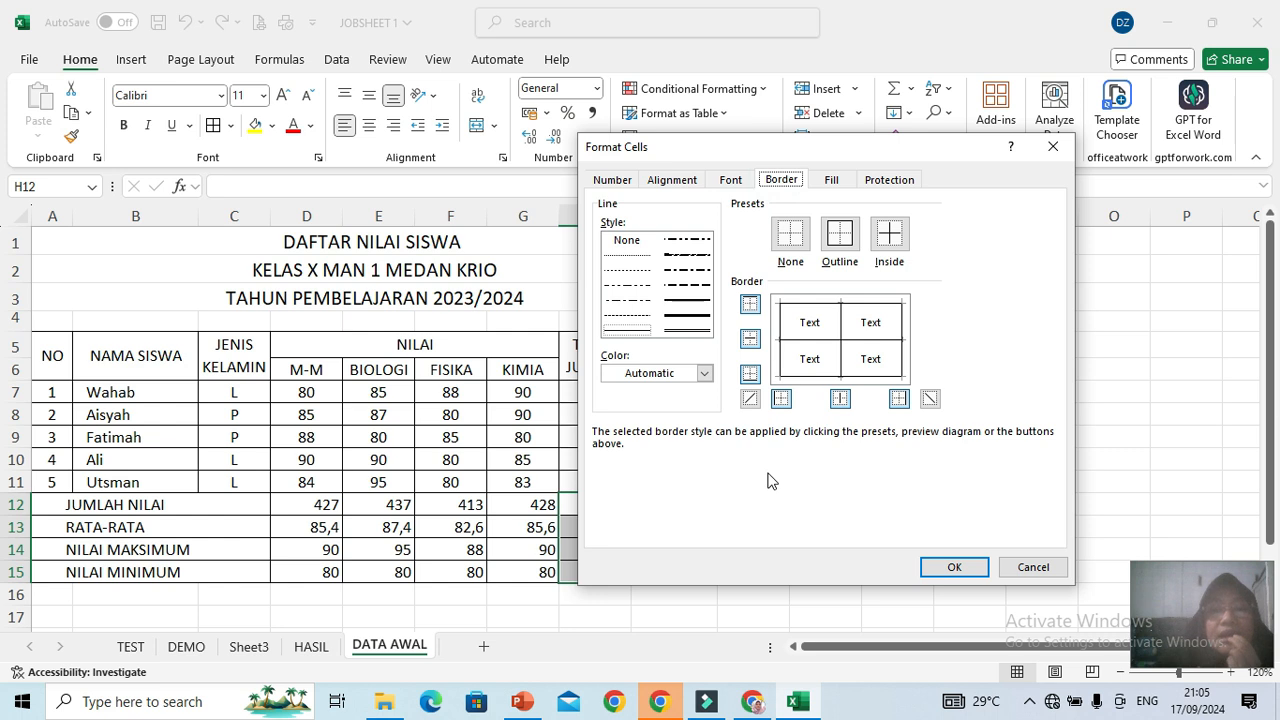
{"action": "left_click", "coordinate": [841, 327]}
{"action": "left_click", "coordinate": [807, 341]}
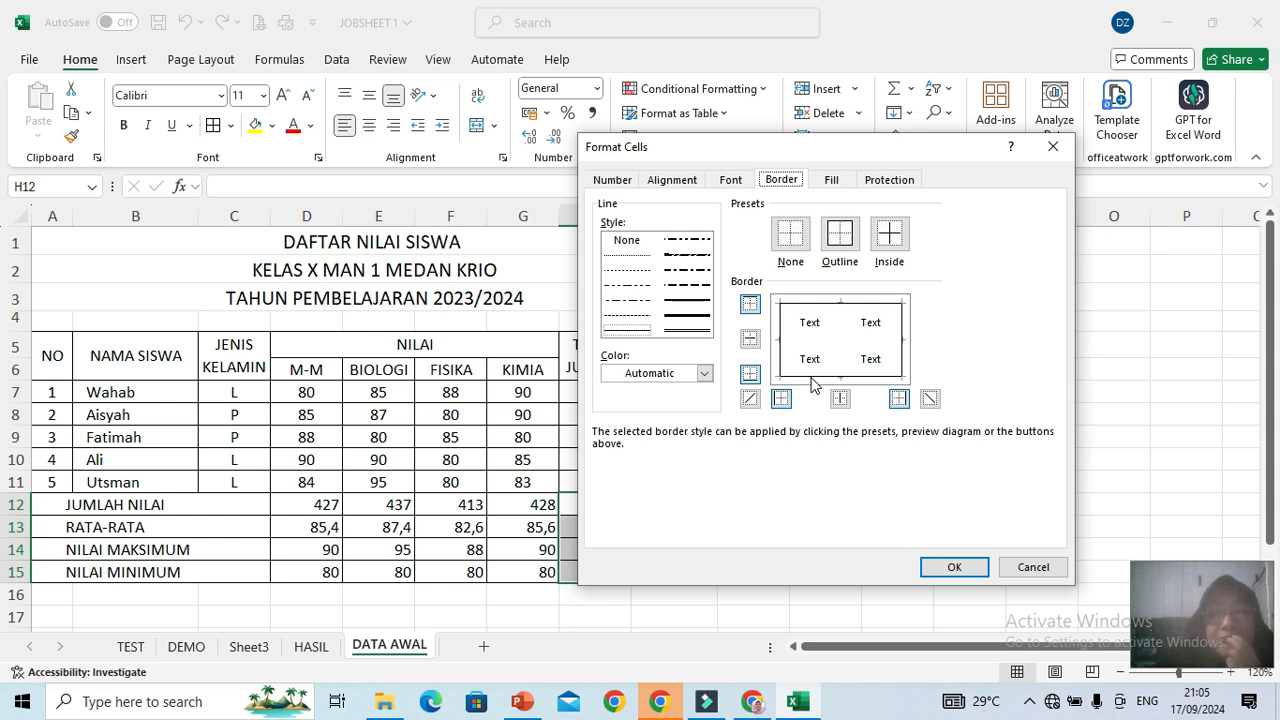
{"action": "left_click", "coordinate": [811, 379]}
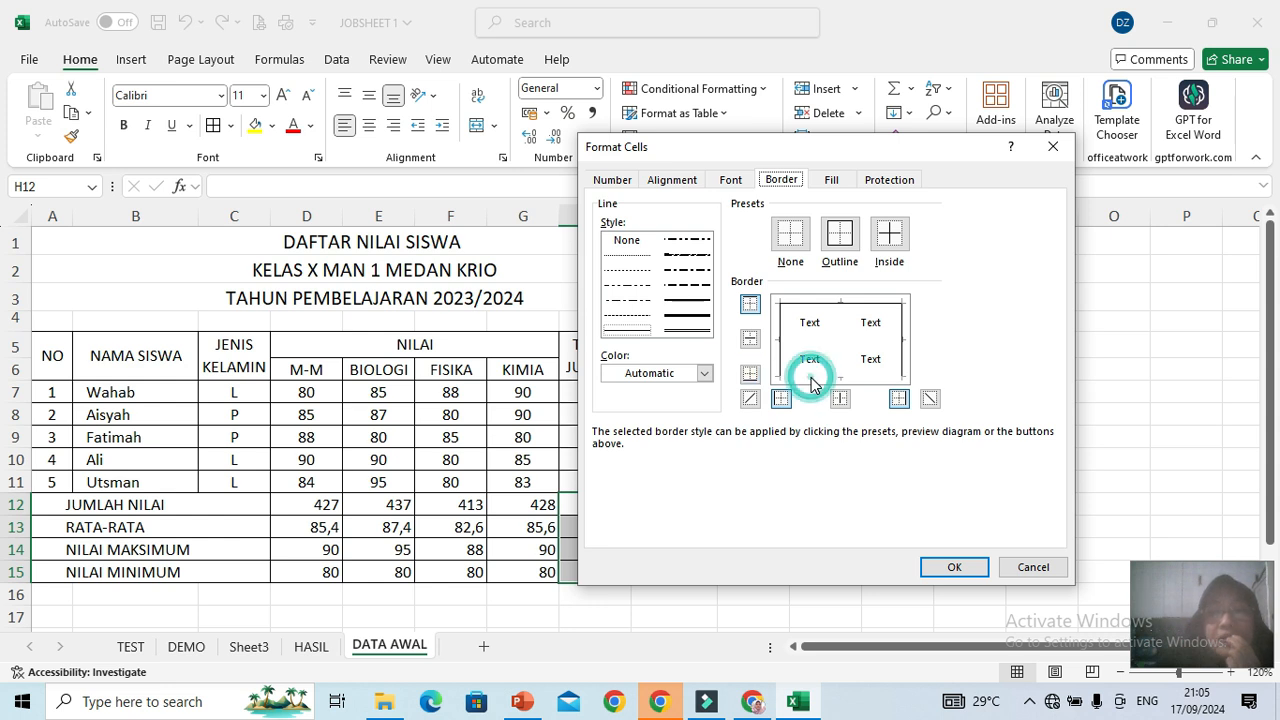
{"action": "left_click", "coordinate": [903, 331]}
{"action": "left_click", "coordinate": [946, 566]}
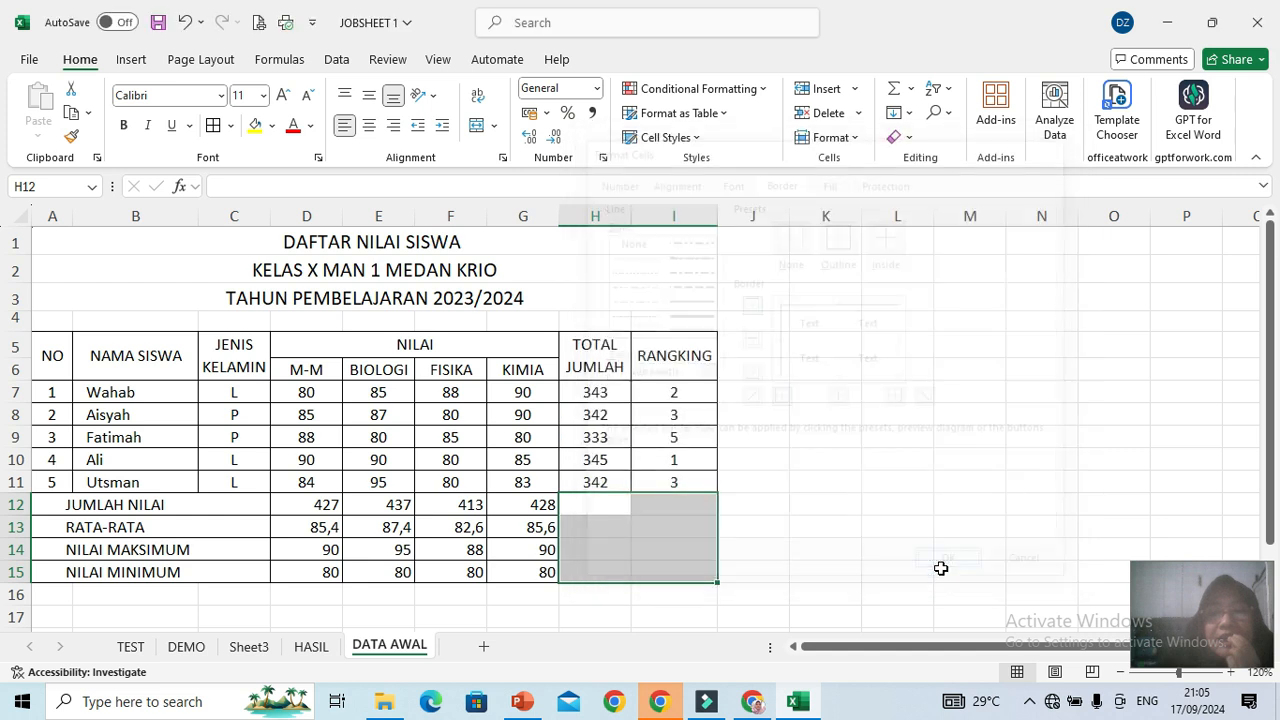
{"action": "left_click", "coordinate": [776, 483]}
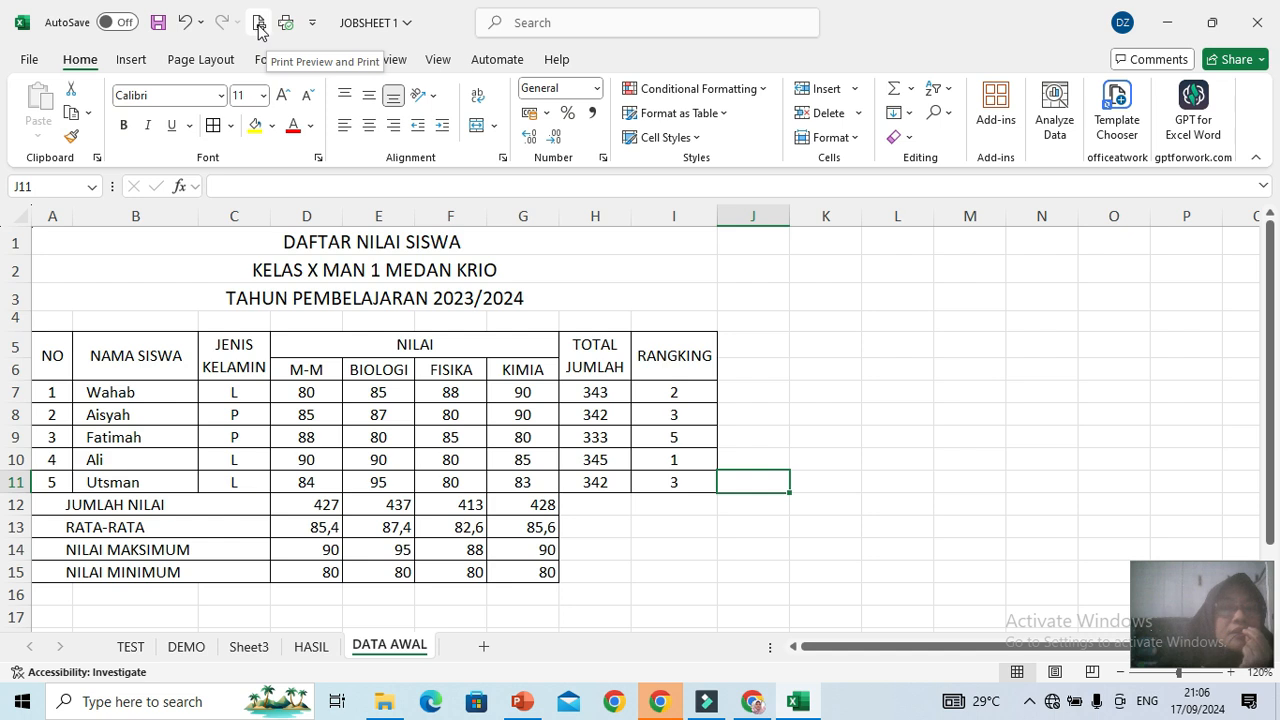
Check the Print Preview and Print shortcut option, preview the DATA AWAL sheet's printed page, and return to the sheet
{"action": "left_click", "coordinate": [313, 28]}
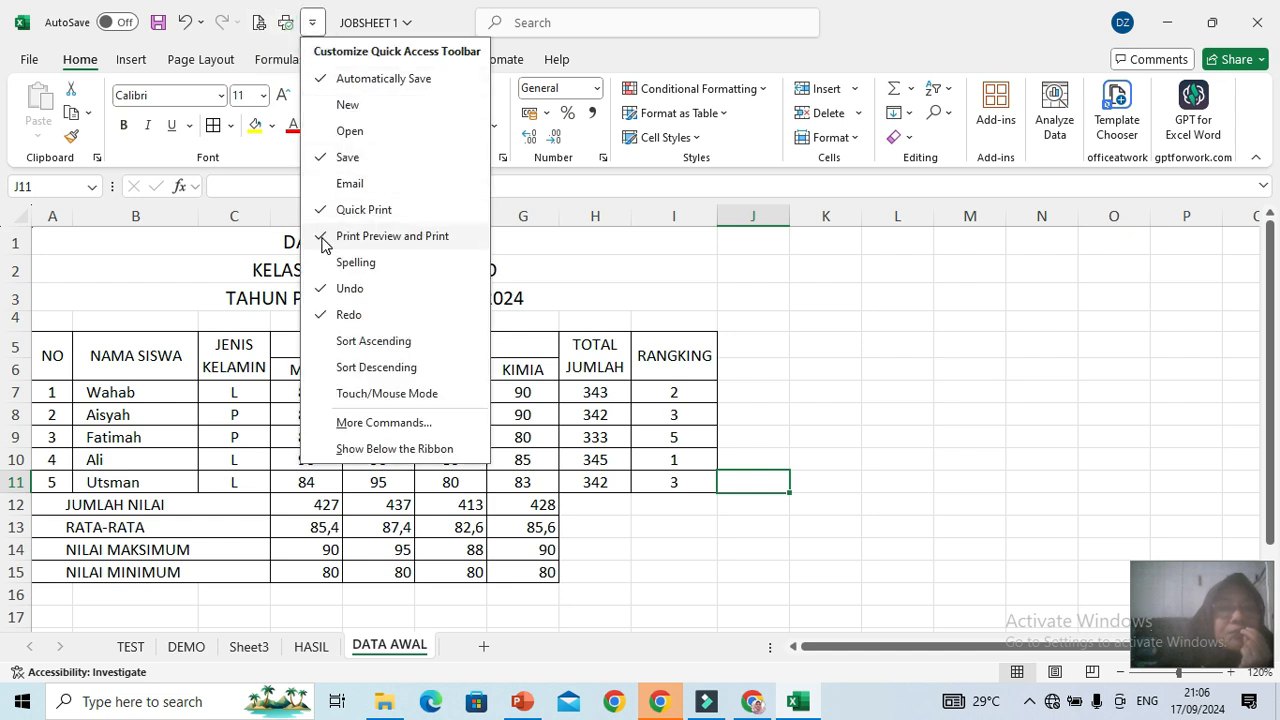
{"action": "left_click", "coordinate": [259, 28]}
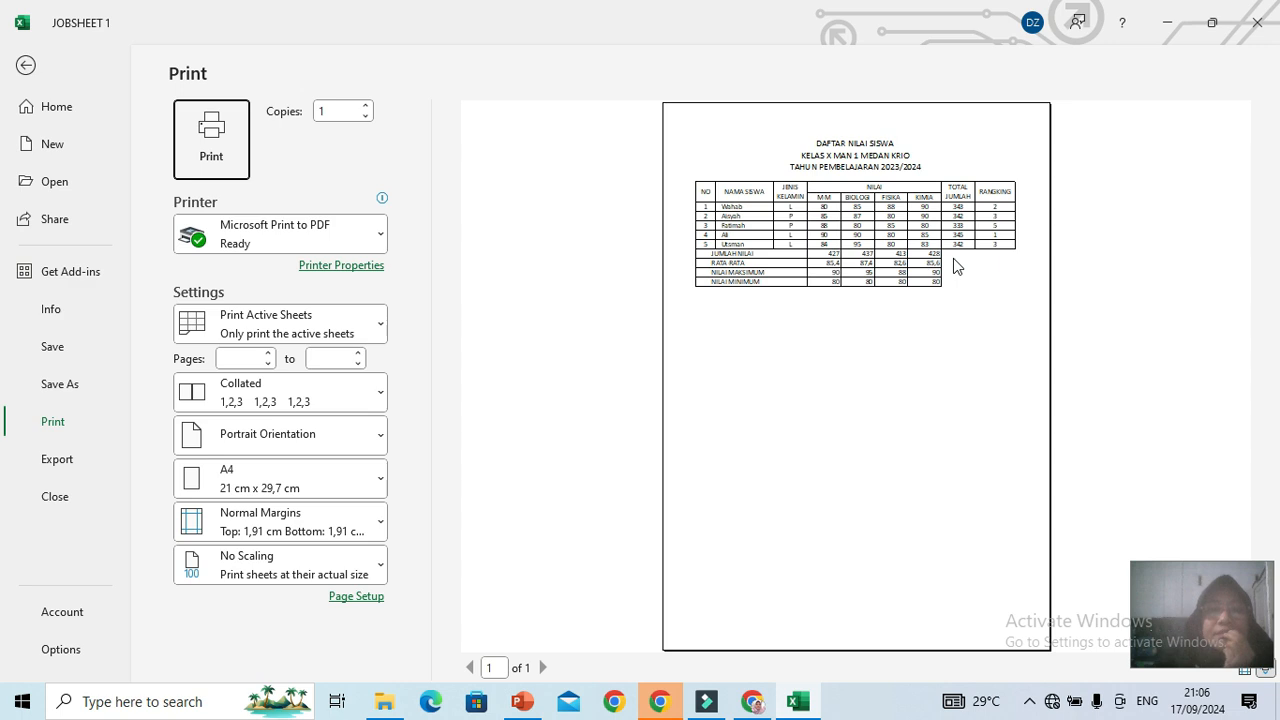
{"action": "left_click", "coordinate": [26, 65]}
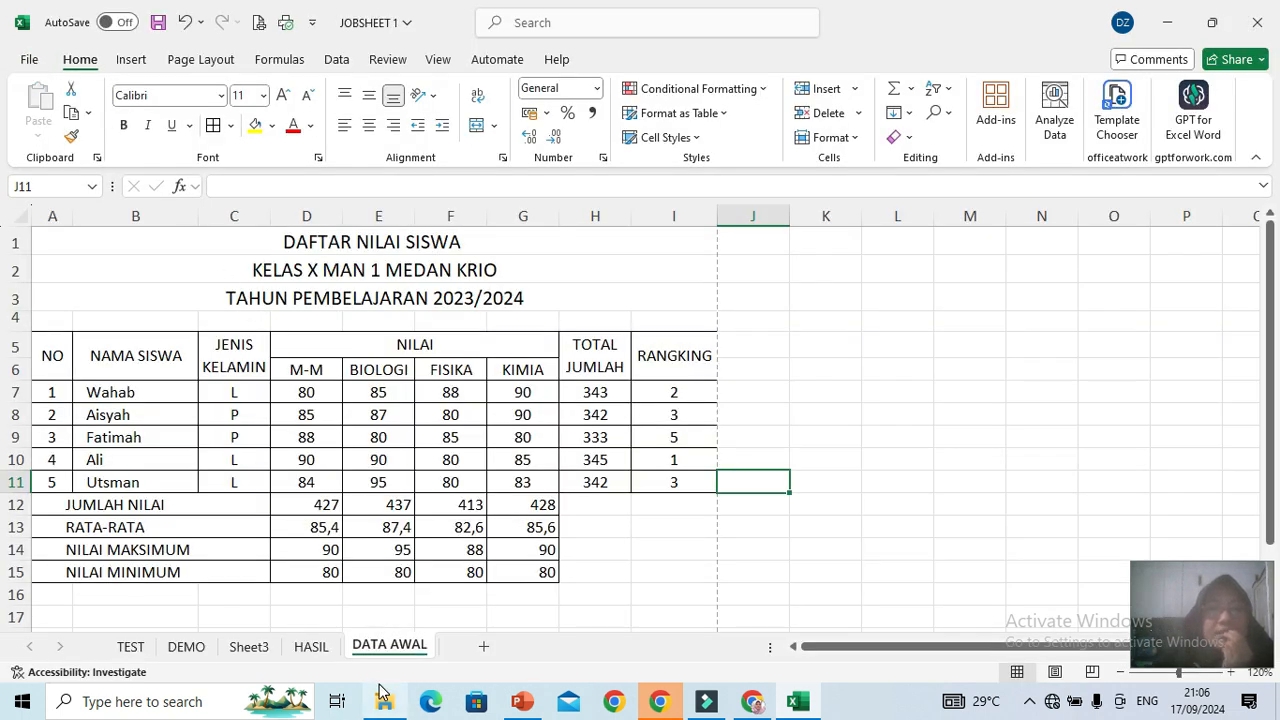
Compare the finished table on the HASIL sheet with the table on the DATA AWAL sheet
{"action": "left_click", "coordinate": [314, 650]}
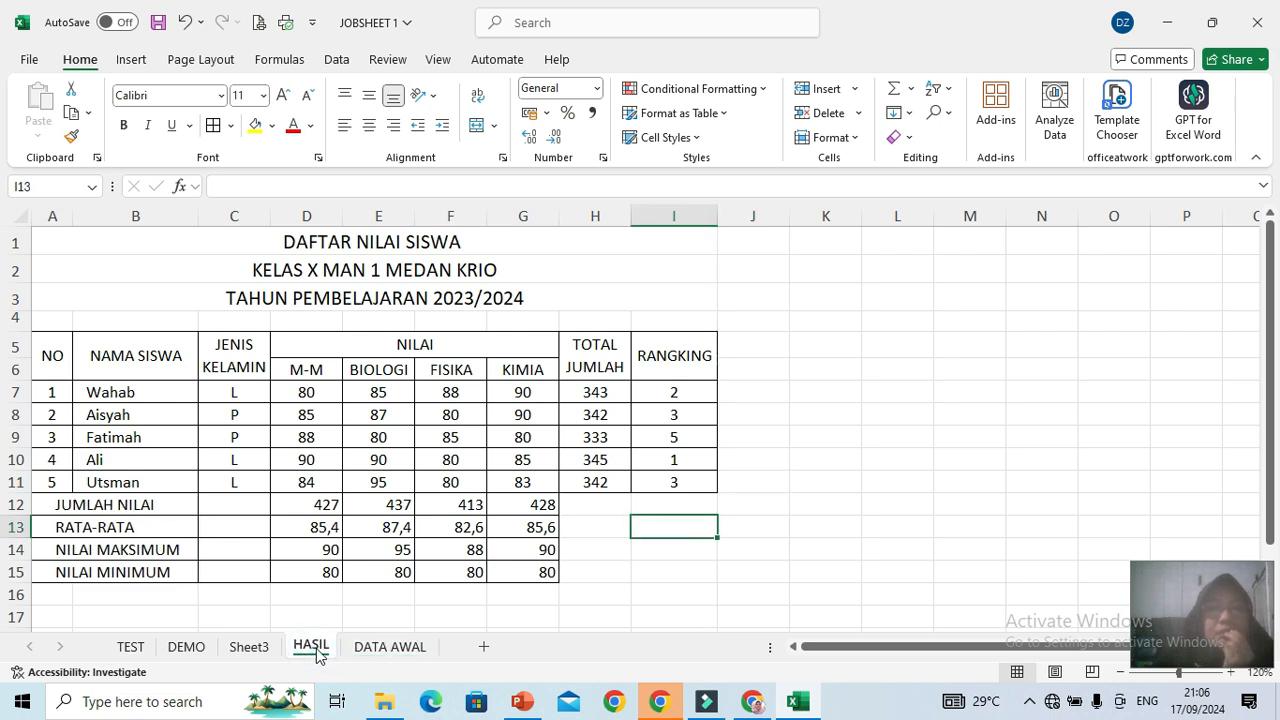
{"action": "left_click", "coordinate": [390, 647]}
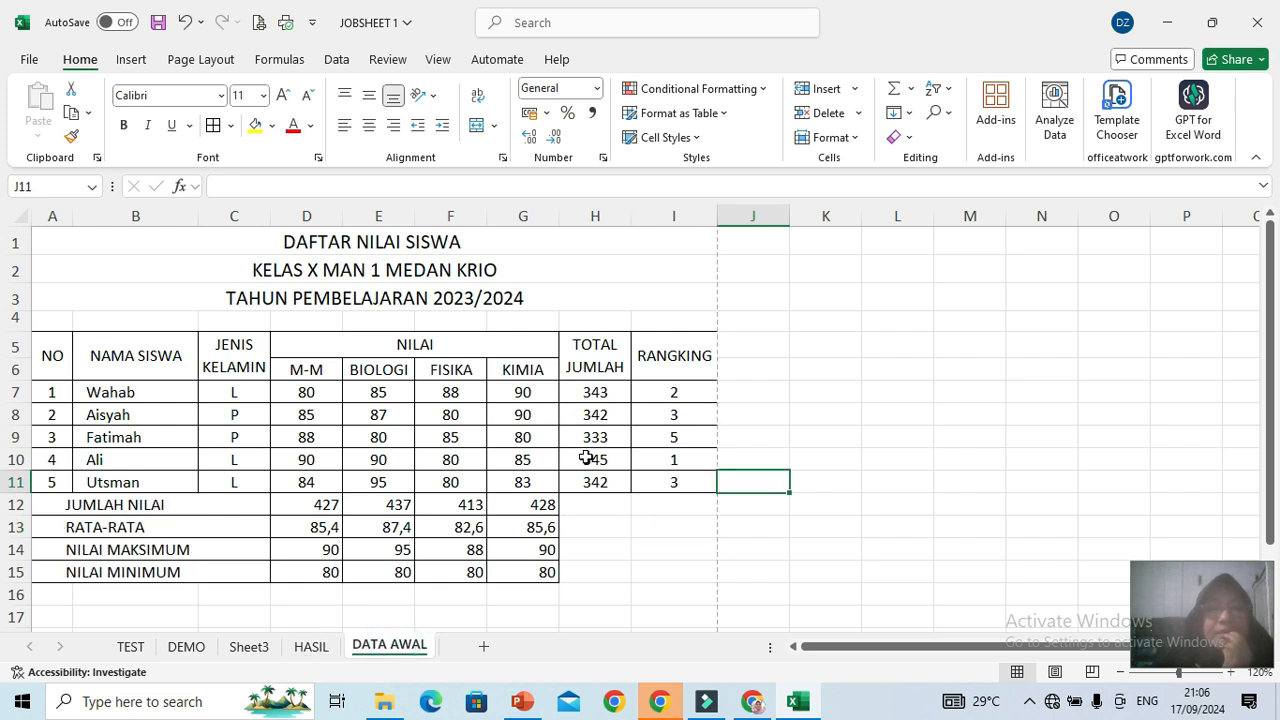
{"action": "scroll", "coordinate": [595, 555], "scroll_direction": "down", "scroll_amount": 1}
{"action": "scroll", "coordinate": [611, 524], "scroll_direction": "up", "scroll_amount": 1}
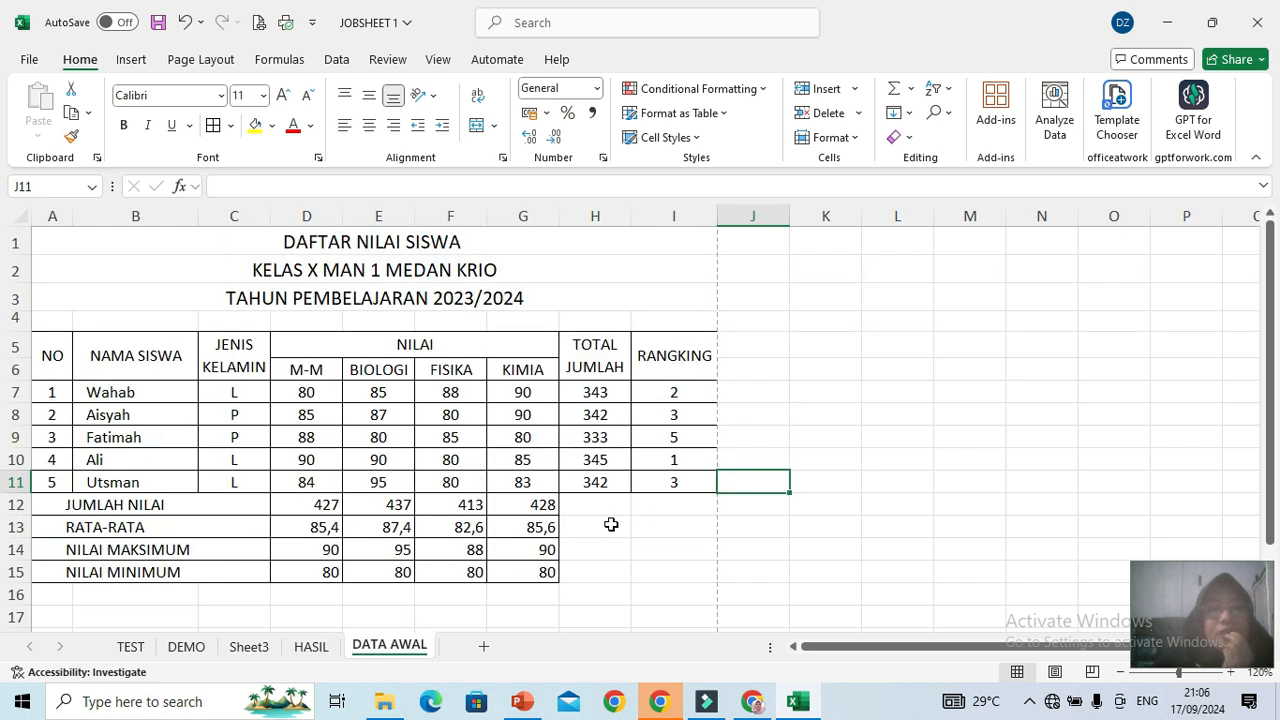